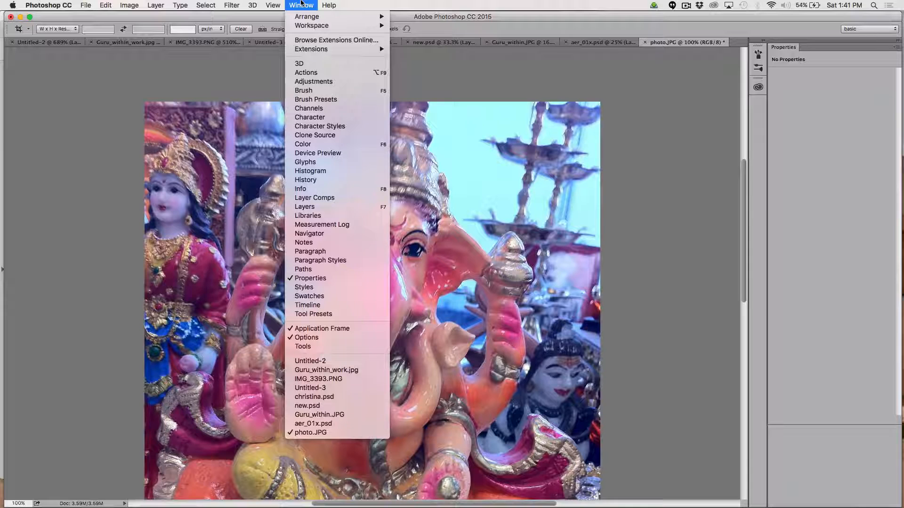
# - Reset the basic workspace and move the Color, Swatches and Layers panels away from the photo
pyautogui.moveTo(308, 28)
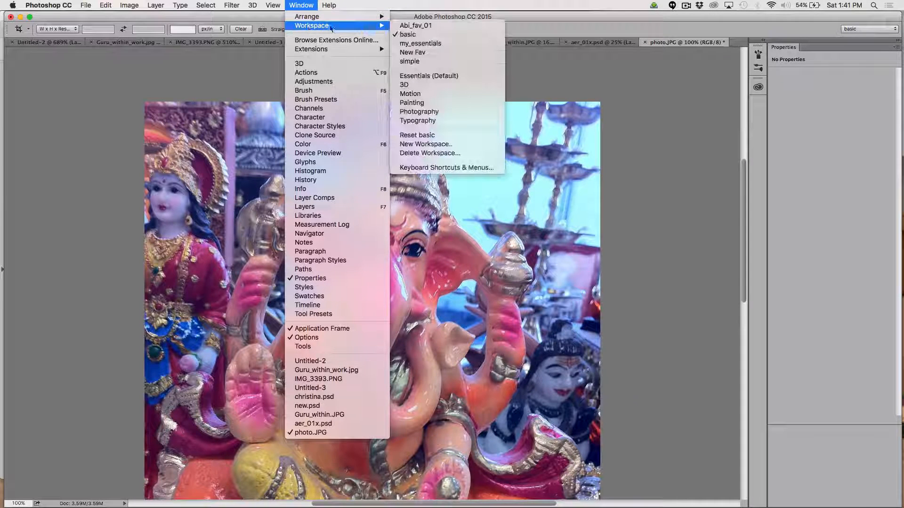
pyautogui.click(456, 137)
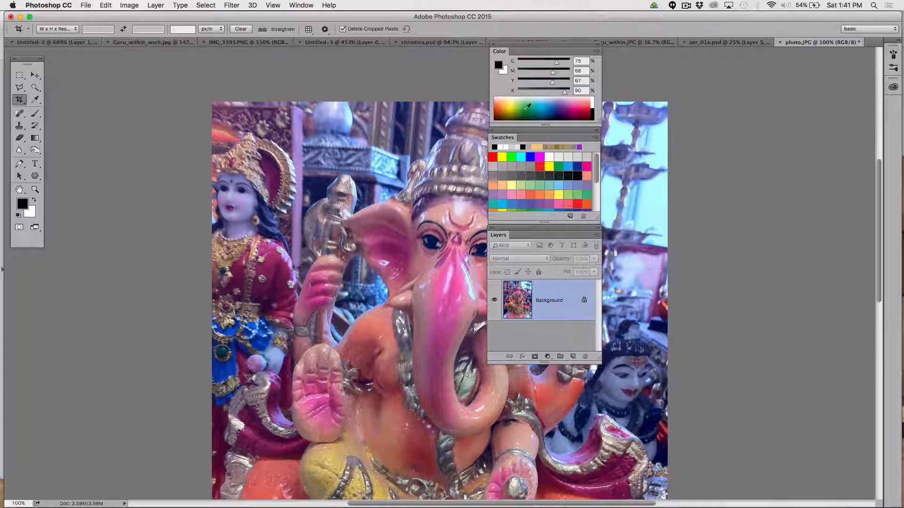
pyautogui.moveTo(501, 49); pyautogui.dragTo(692, 63)
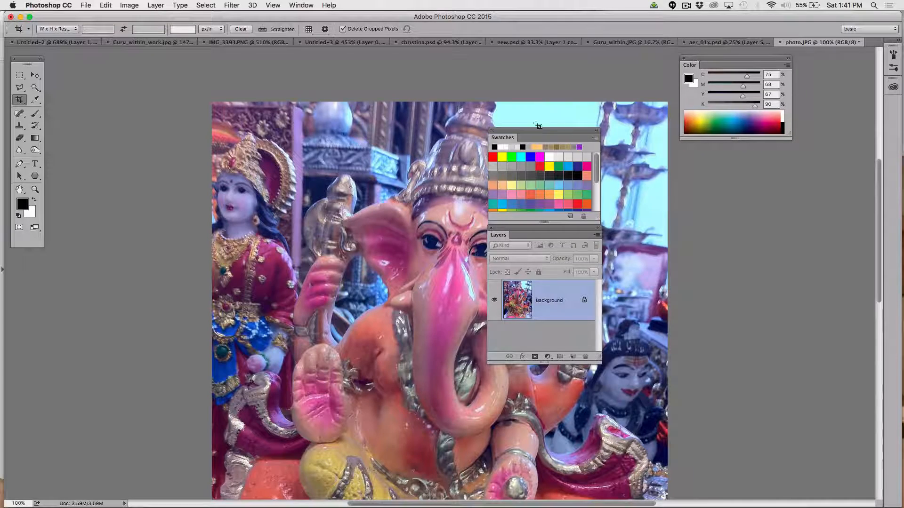
pyautogui.moveTo(516, 137); pyautogui.dragTo(724, 147)
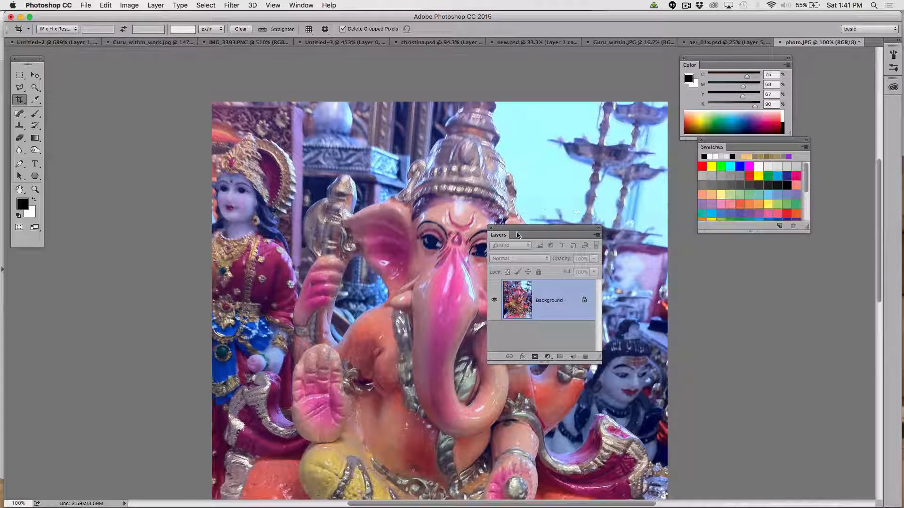
pyautogui.moveTo(511, 233); pyautogui.dragTo(736, 269)
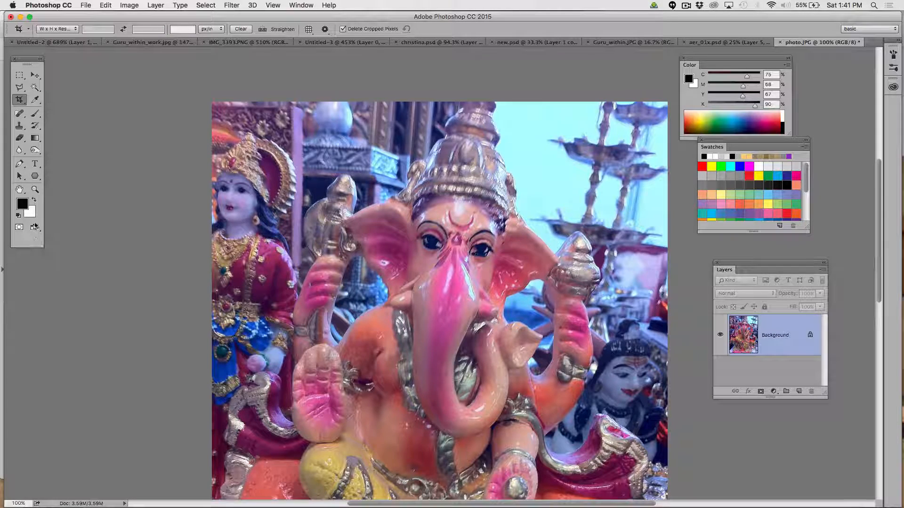
# - Crop the photo closely around the central Ganesha statue with the Crop tool, cutting off both sides and the bottom
pyautogui.rightClick(19, 100)
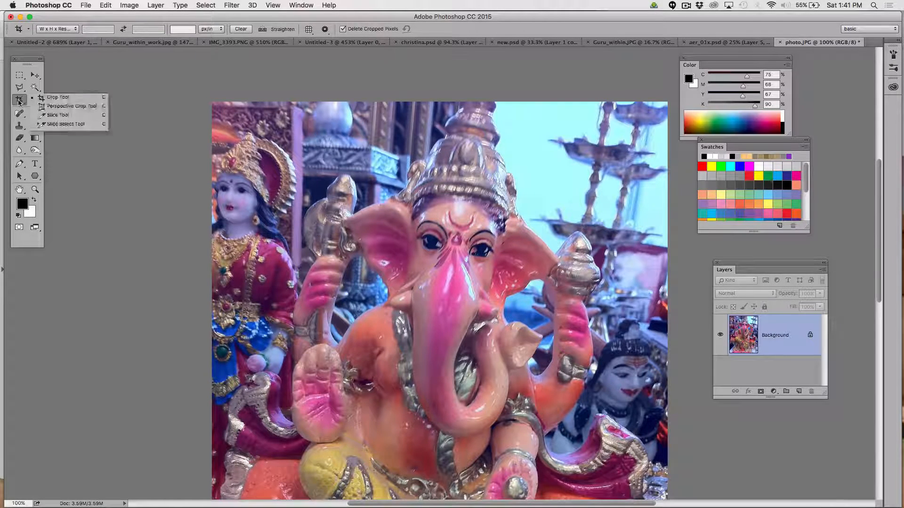
pyautogui.scroll(-5, 376, 330)
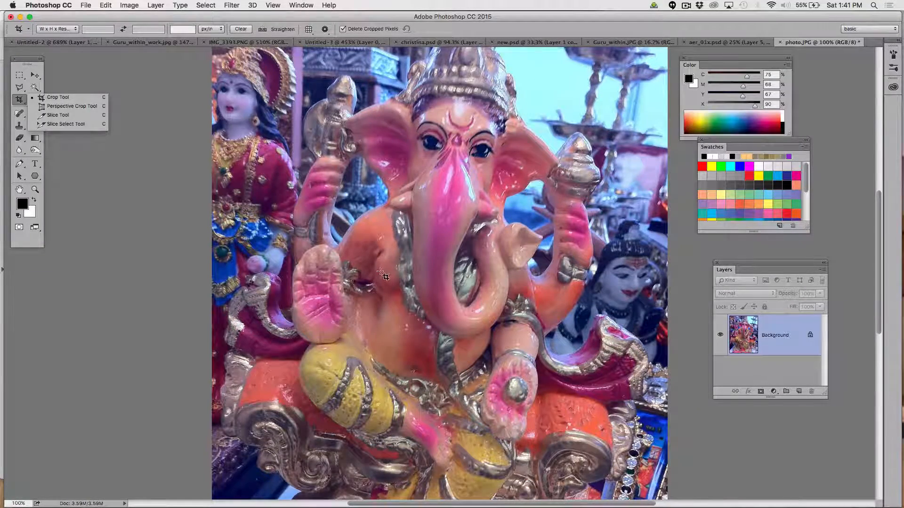
pyautogui.scroll(2, 366, 320)
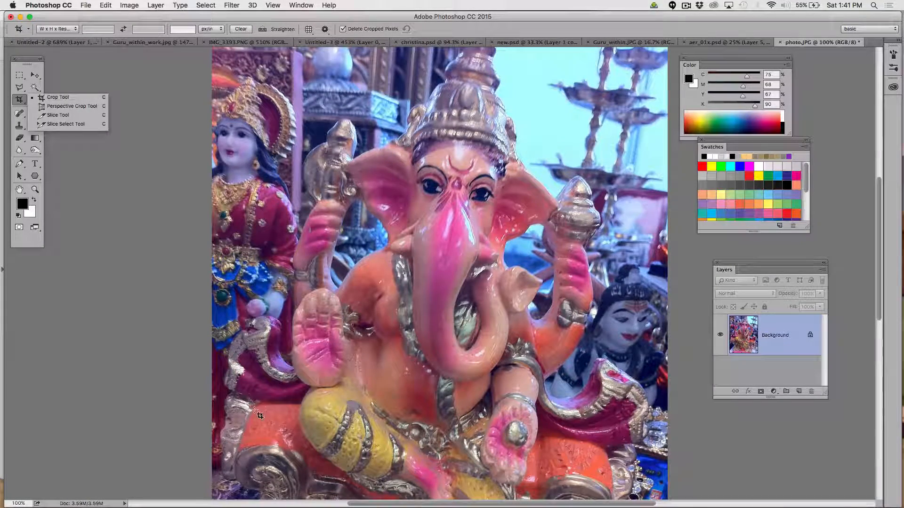
pyautogui.click(343, 378)
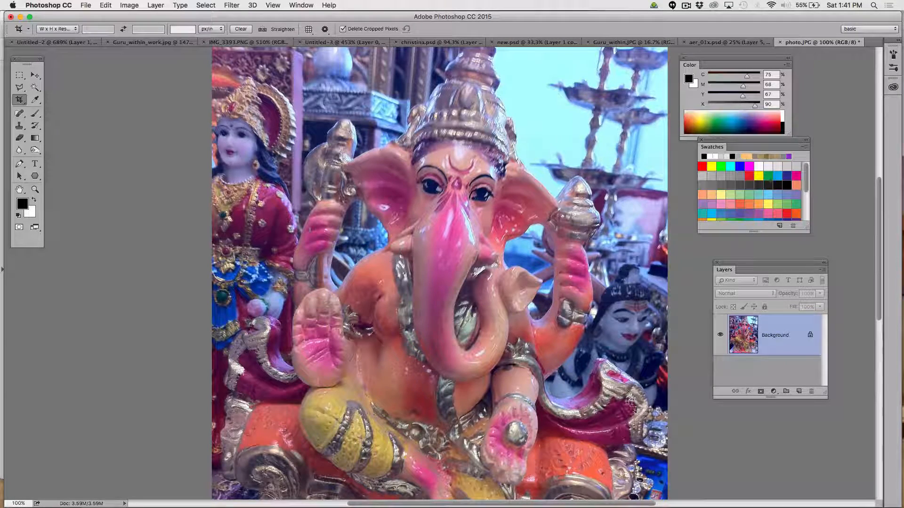
pyautogui.moveTo(630, 414); pyautogui.dragTo(280, 49)
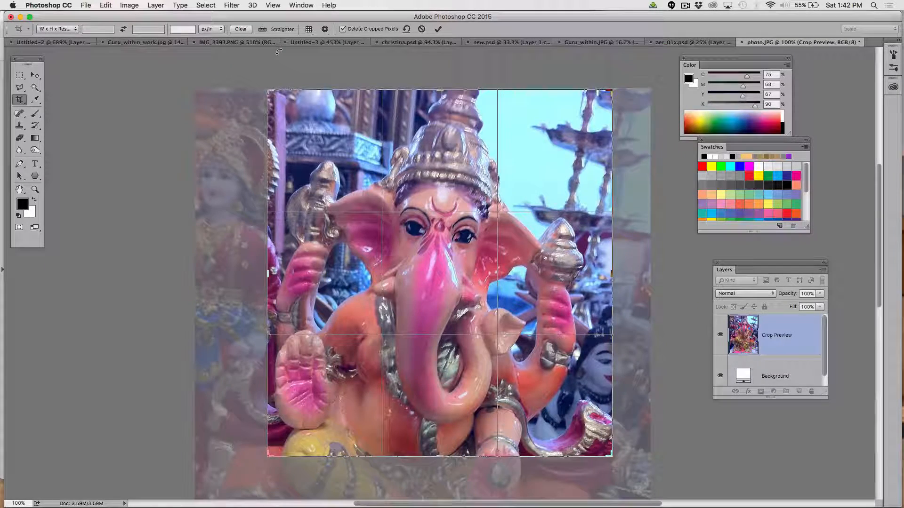
pyautogui.press('Return')
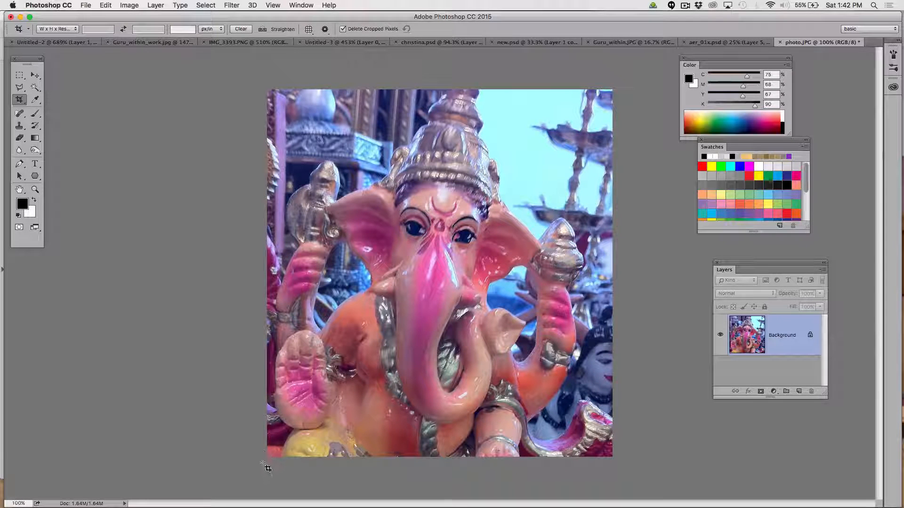
# - Extend the canvas upward with the Crop tool, adding a blank strip about 0.9 in tall above the photo
pyautogui.moveTo(262, 462); pyautogui.dragTo(642, 65)
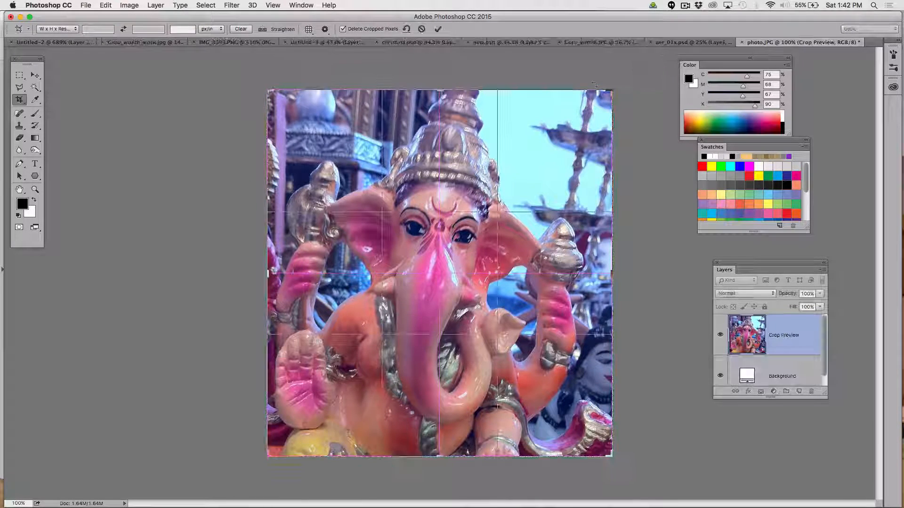
pyautogui.moveTo(440, 91); pyautogui.dragTo(440, 76)
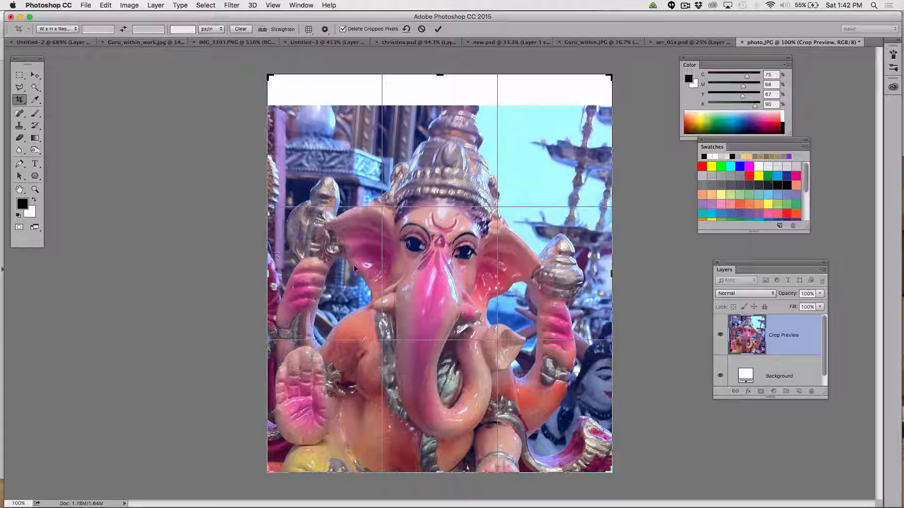
pyautogui.press('Return')
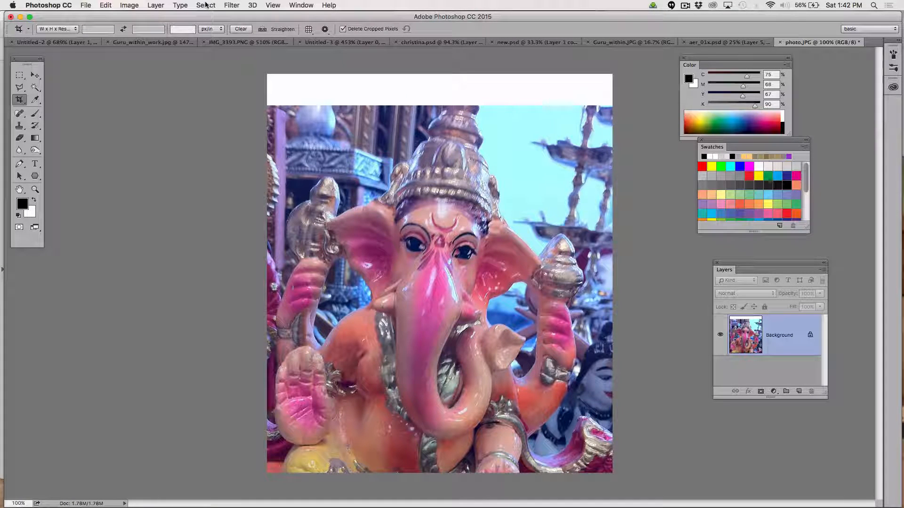
# - Show the rulers and place a vertical guide at about 5 in, through the middle of the statue's face
pyautogui.click(270, 6)
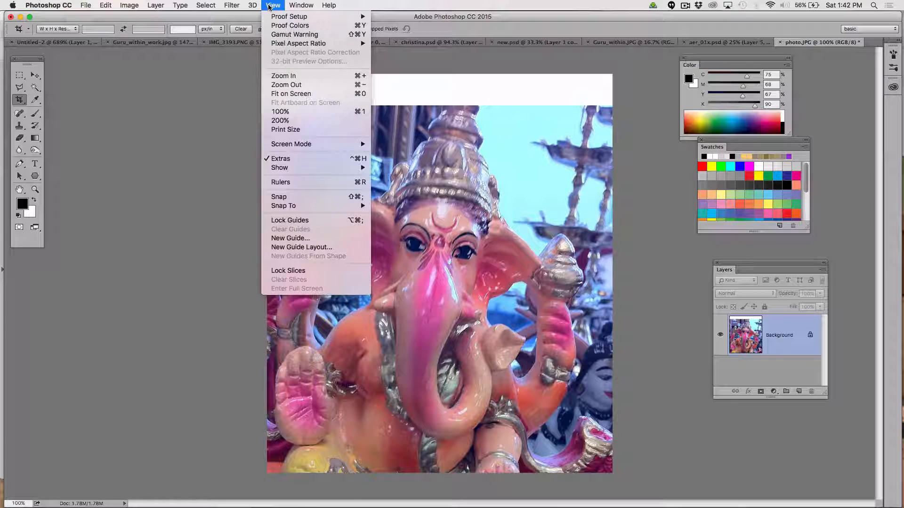
pyautogui.click(296, 182)
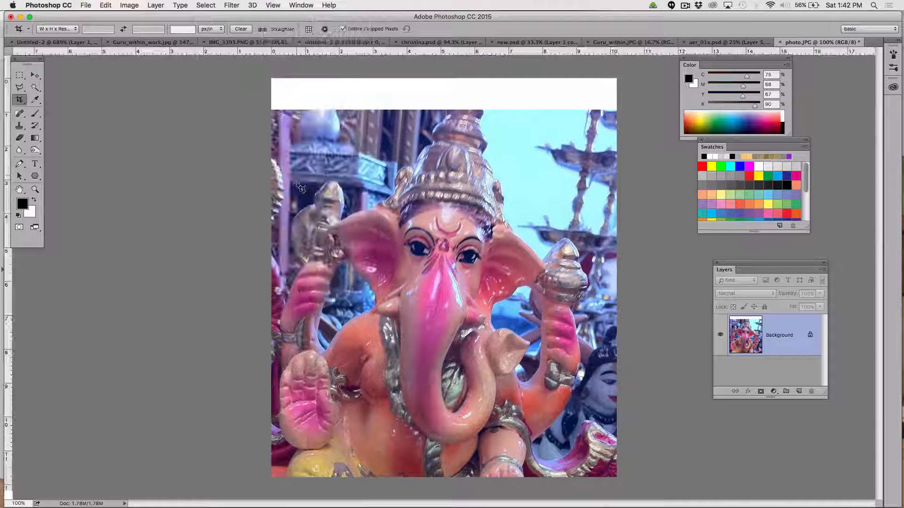
pyautogui.moveTo(10, 330); pyautogui.dragTo(443, 258)
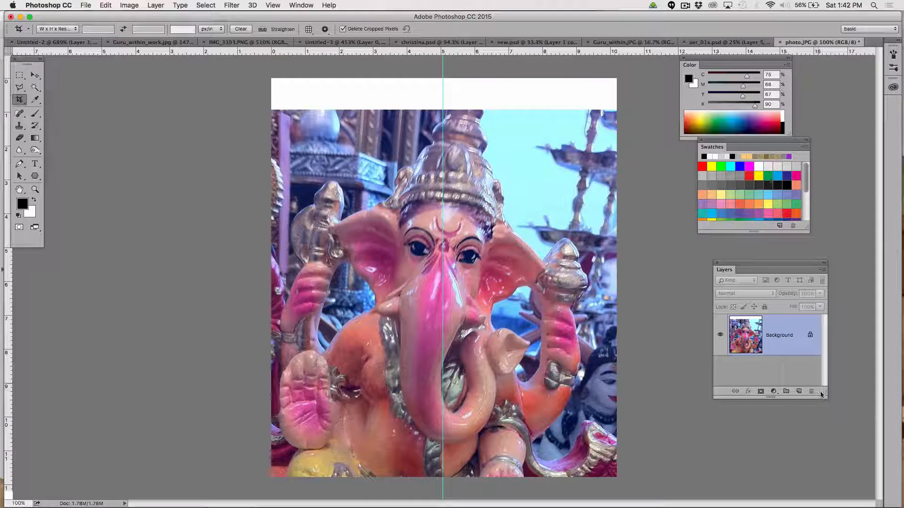
# - Enlarge the Layers panel and convert the Background into a regular layer named main_Ganesha
pyautogui.moveTo(821, 394); pyautogui.dragTo(877, 469)
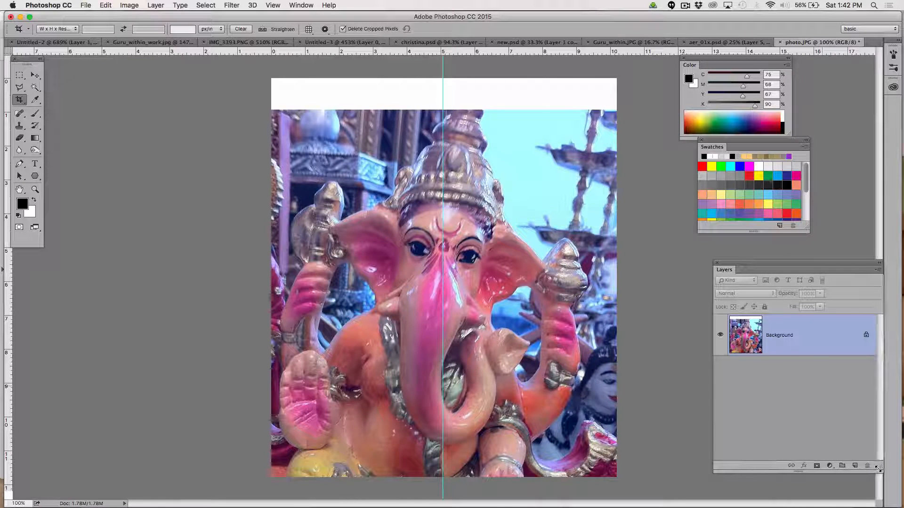
pyautogui.doubleClick(788, 335)
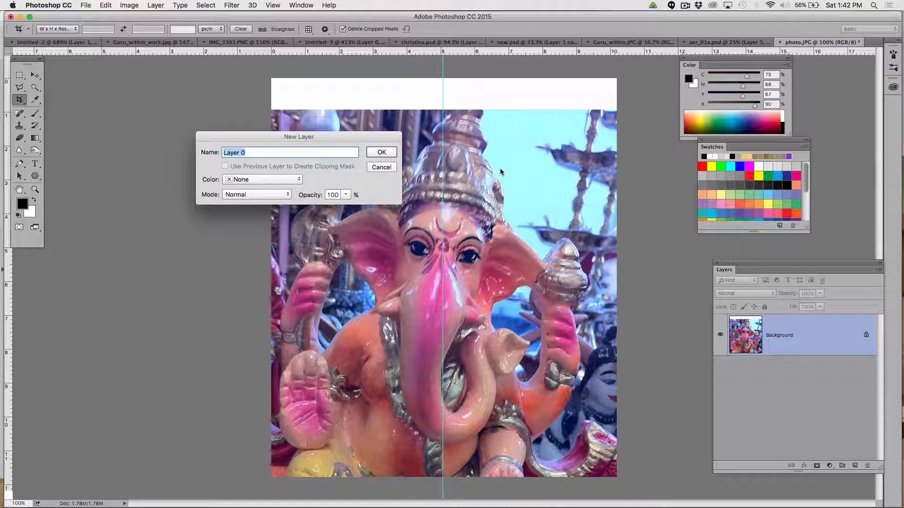
pyautogui.write('main')
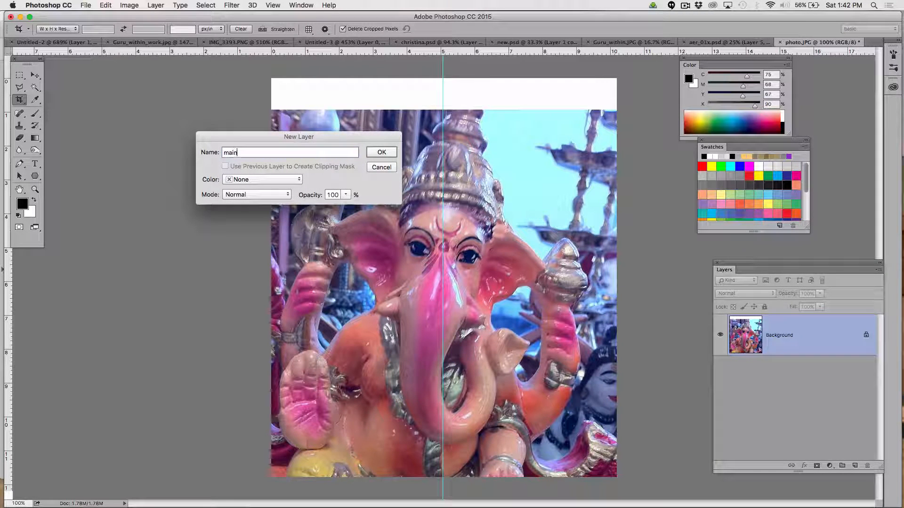
pyautogui.write('_ganesha')
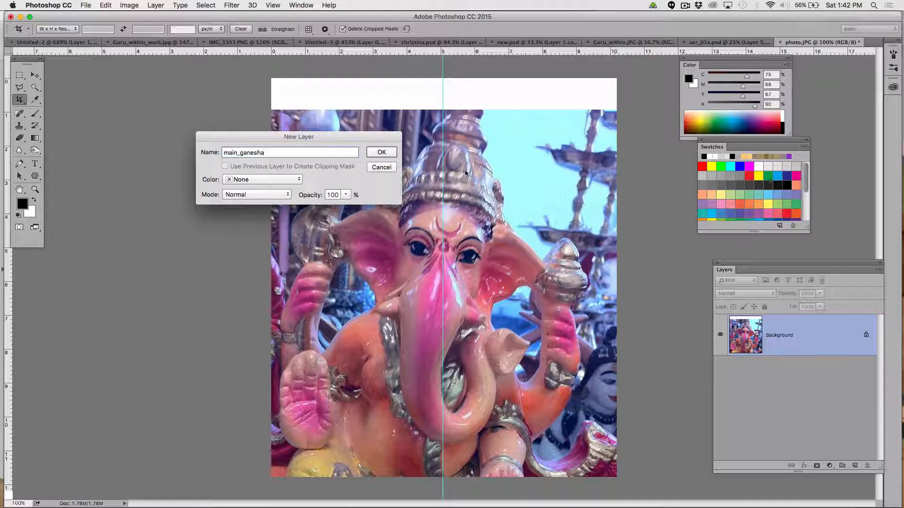
pyautogui.click(243, 152)
pyautogui.press('BackSpace')
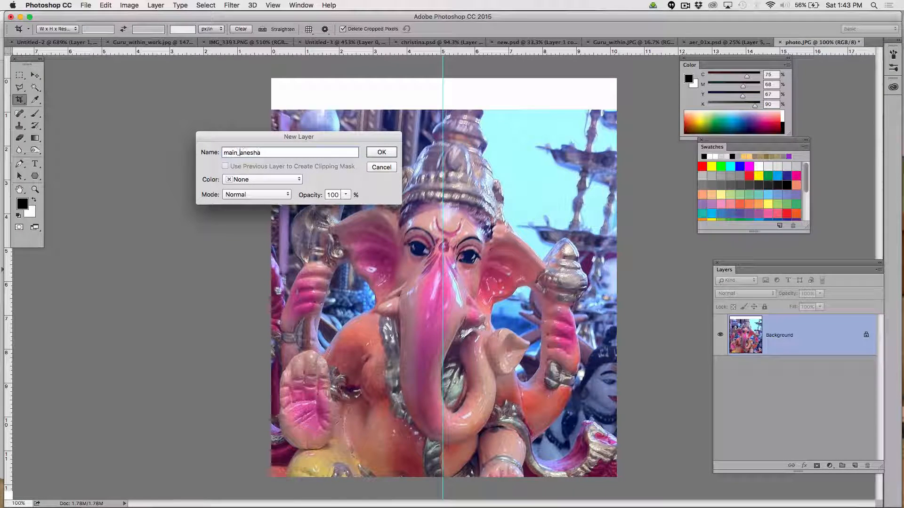
pyautogui.write('G')
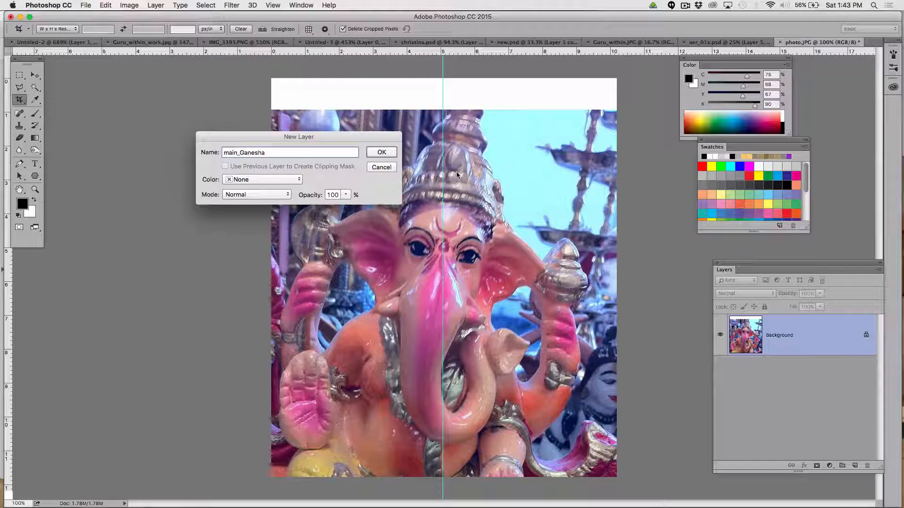
pyautogui.click(382, 152)
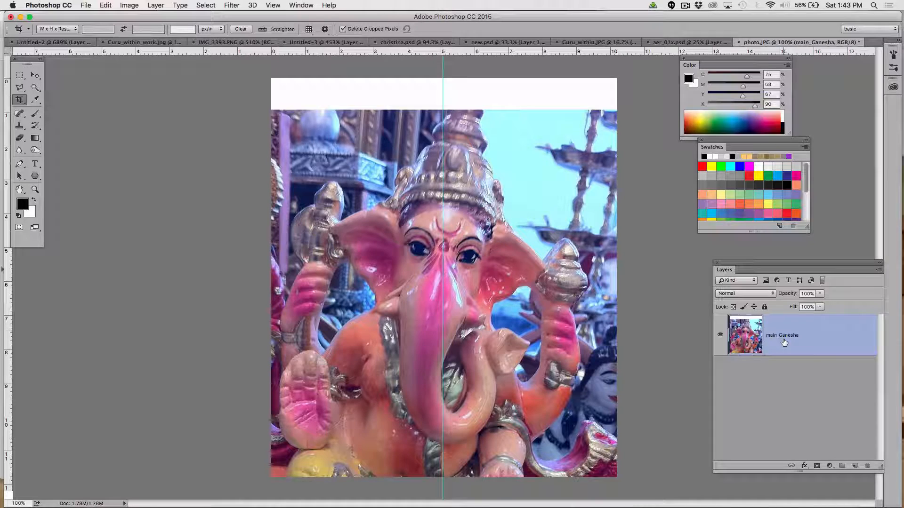
# - Rotate the main_Ganesha layer about 9° counterclockwise and shift it so the face is centred on the vertical guide
pyautogui.press('super+t')
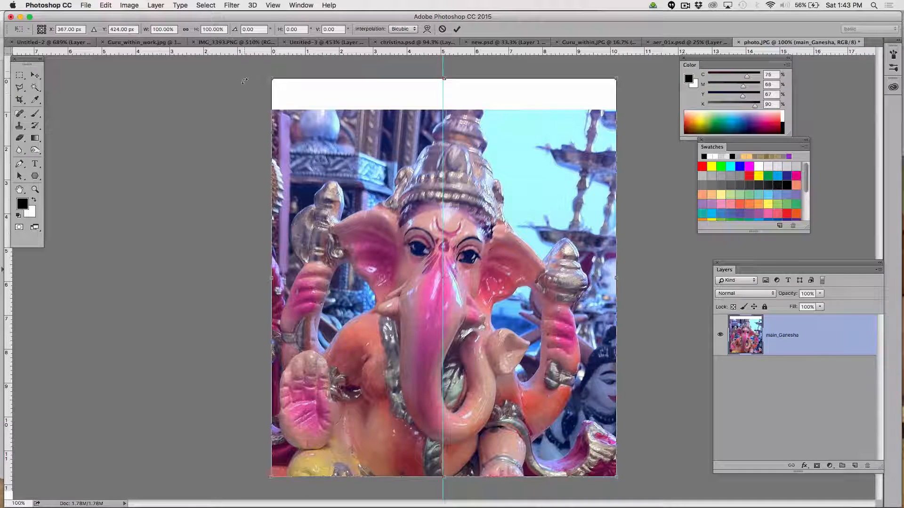
pyautogui.moveTo(259, 74); pyautogui.dragTo(222, 92)
pyautogui.moveTo(467, 245); pyautogui.dragTo(473, 245)
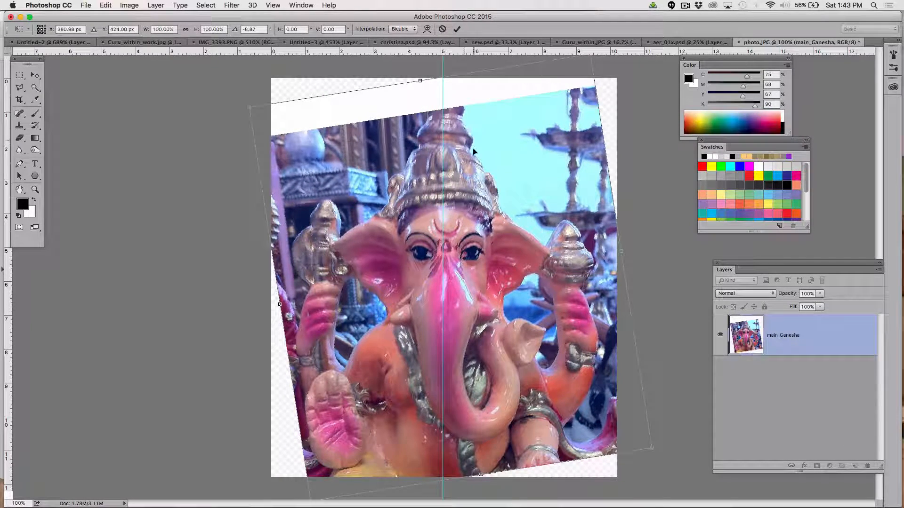
pyautogui.moveTo(476, 158); pyautogui.dragTo(473, 159)
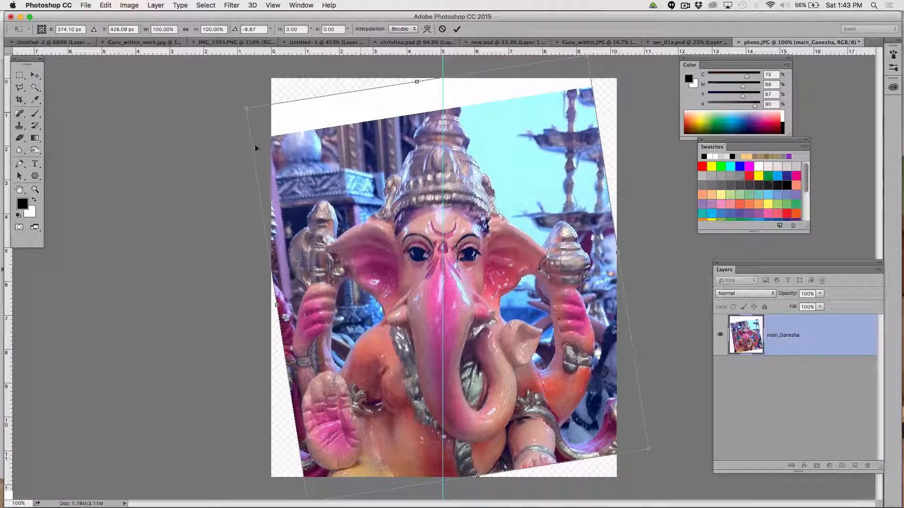
pyautogui.moveTo(236, 113); pyautogui.dragTo(235, 107)
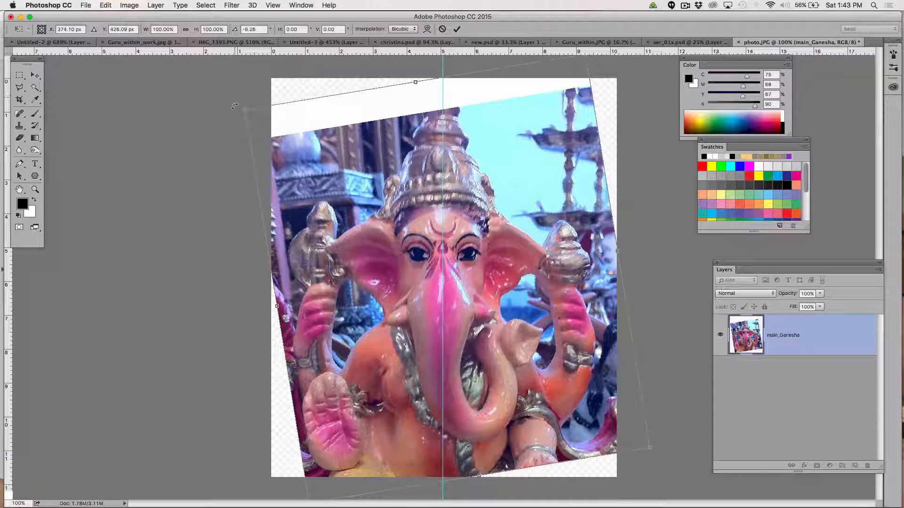
pyautogui.press('Return')
pyautogui.press('c')
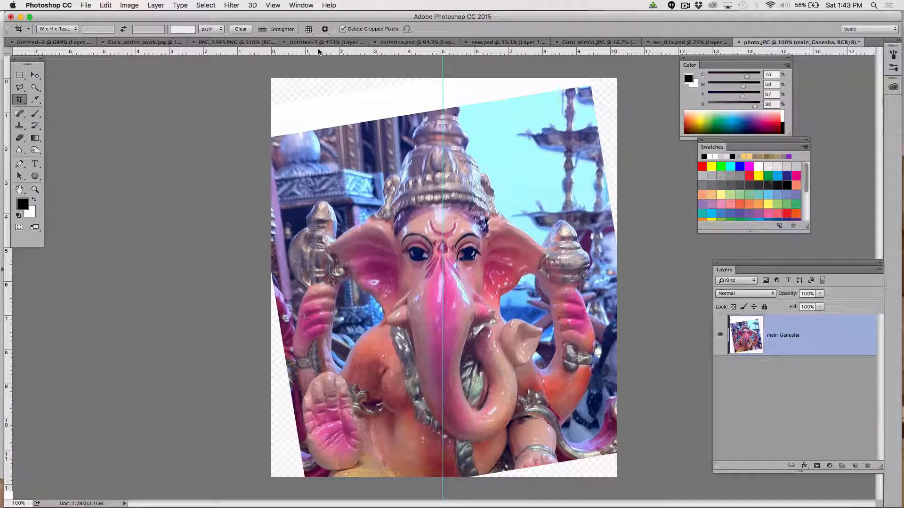
# - Place a horizontal guide at about 5 in across the statue's eyes and check the layer's alignment with Free Transform
pyautogui.moveTo(322, 52); pyautogui.dragTo(359, 253)
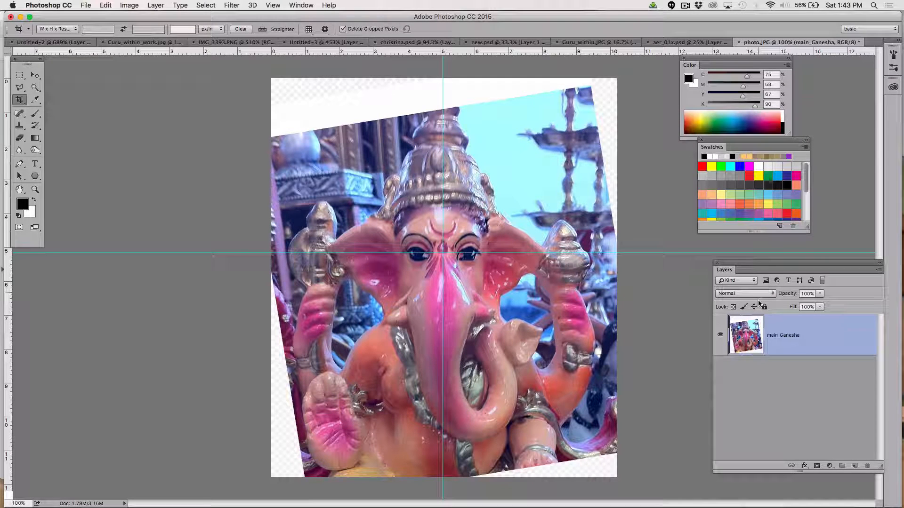
pyautogui.press('super+t')
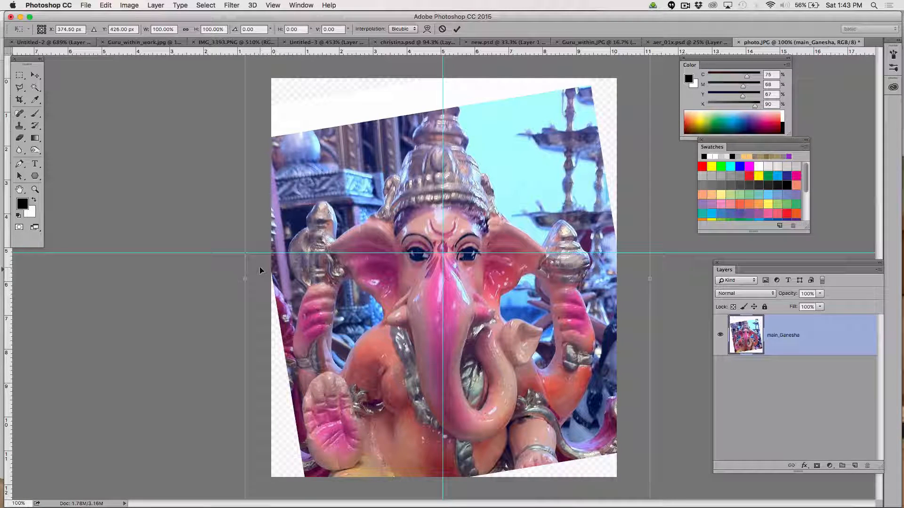
pyautogui.press('super+minus')
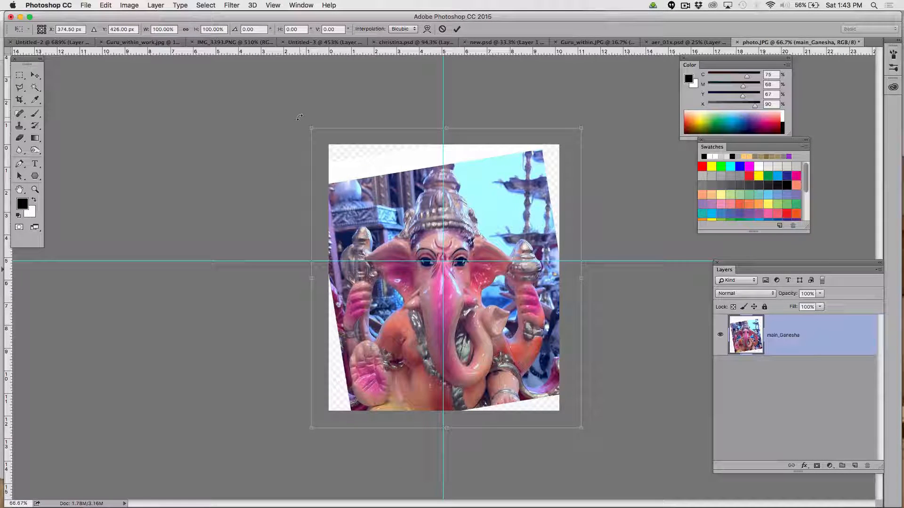
pyautogui.press('Return')
pyautogui.press('c')
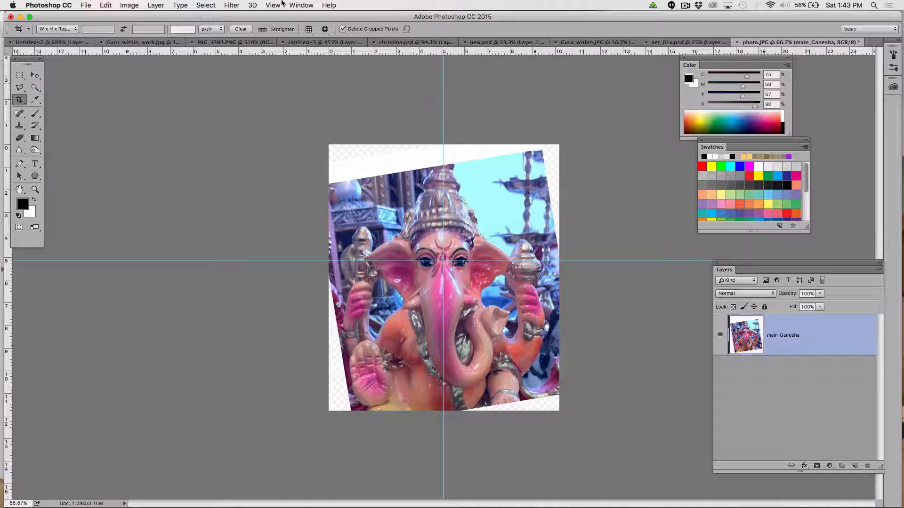
# - Save the document in Photoshop format as Ganesh_work.psd in the Desktop's 0001_aer_completed/images folder, keeping layers and Maximize Compatibility on
pyautogui.click(86, 6)
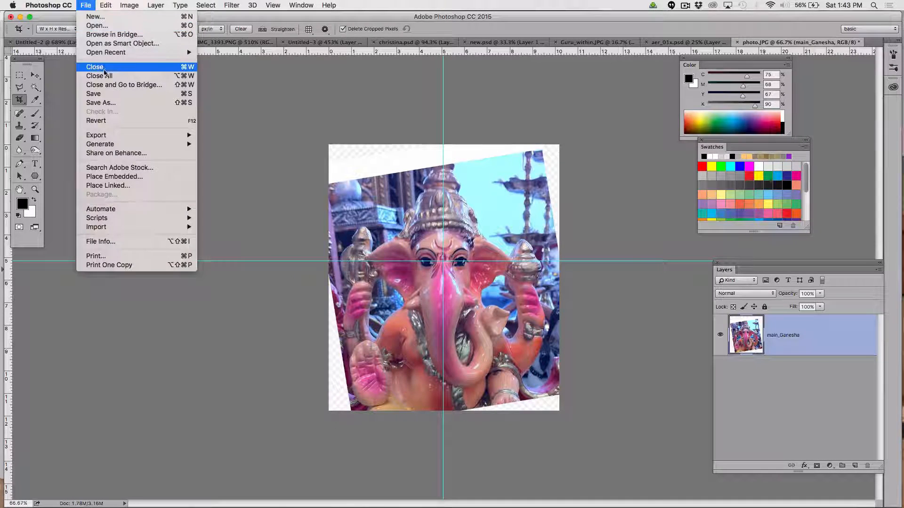
pyautogui.click(112, 104)
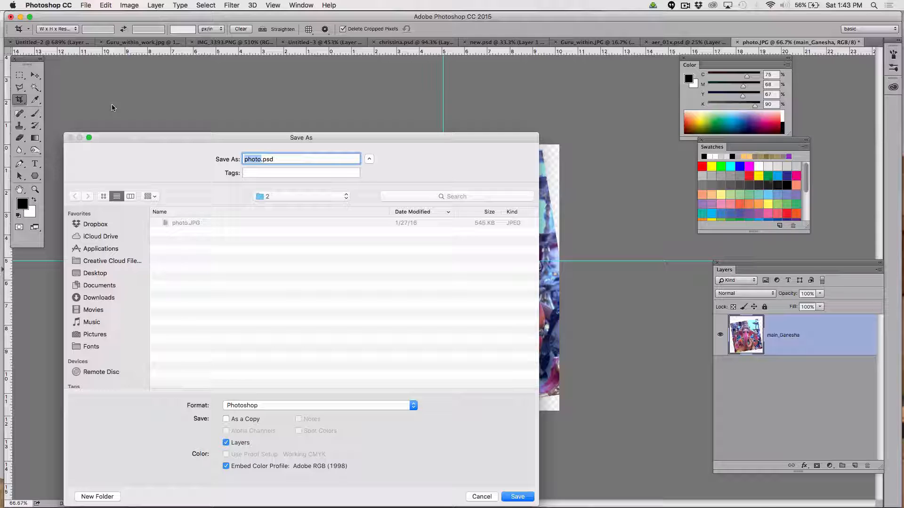
pyautogui.click(98, 274)
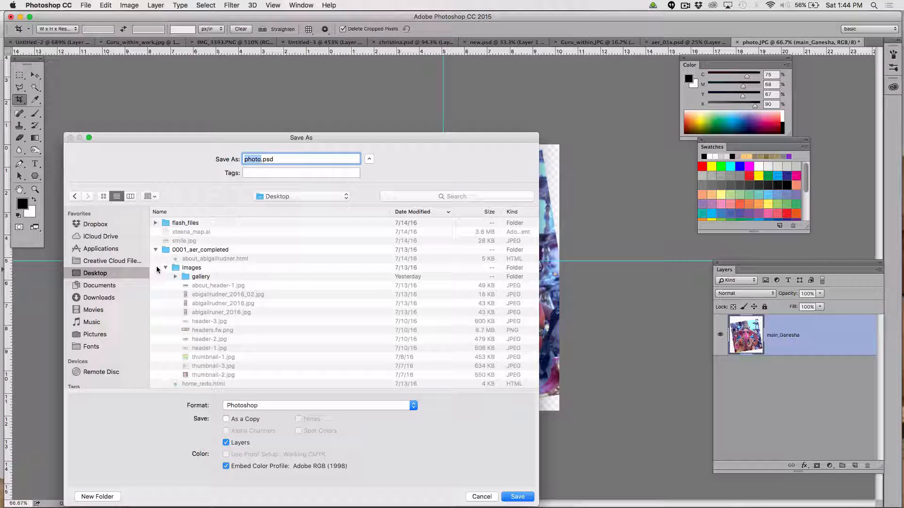
pyautogui.doubleClick(178, 269)
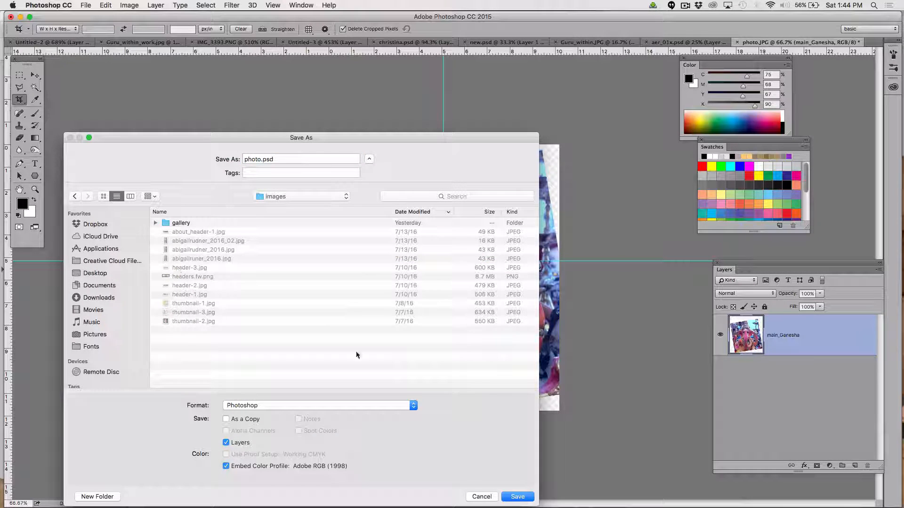
pyautogui.click(260, 159)
pyautogui.press('BackSpace')
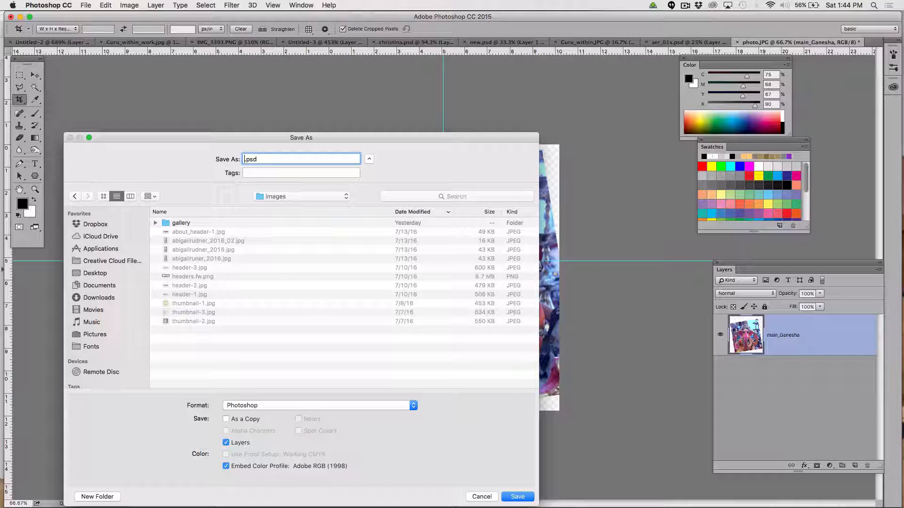
pyautogui.write('Ganesh_work')
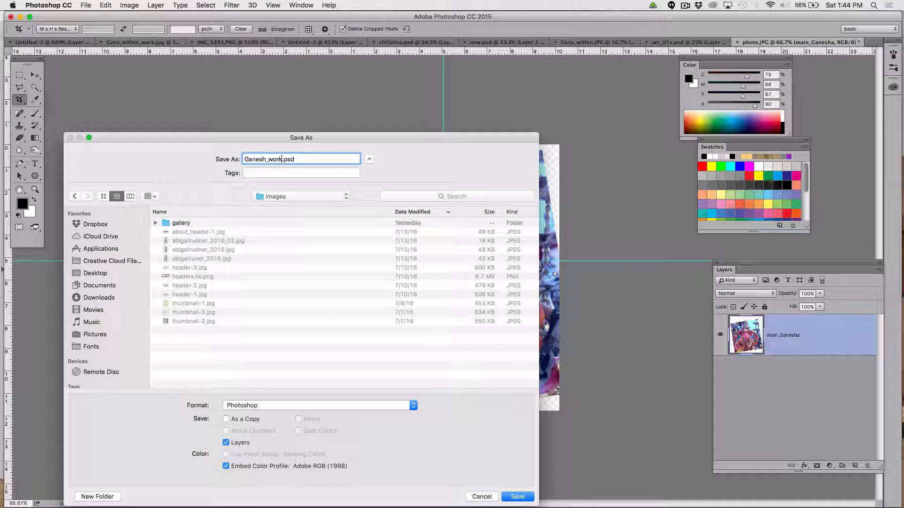
pyautogui.click(518, 497)
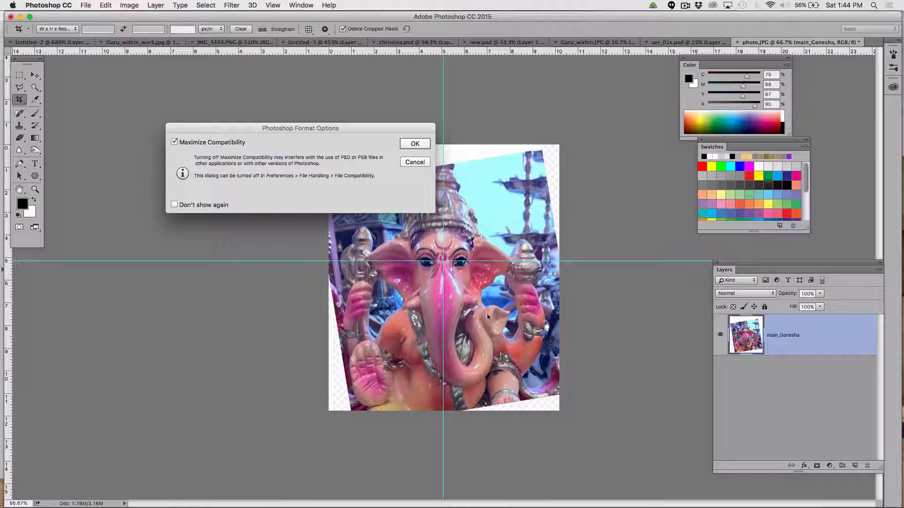
pyautogui.click(411, 144)
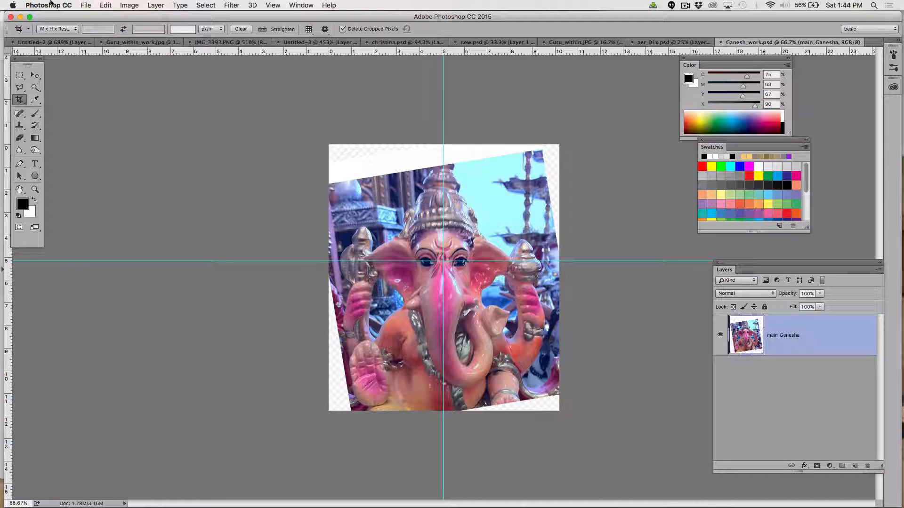
# - Outline the silver ornament above the raised hand on the image's right side with a closed Polygonal Lasso selection
pyautogui.click(19, 90)
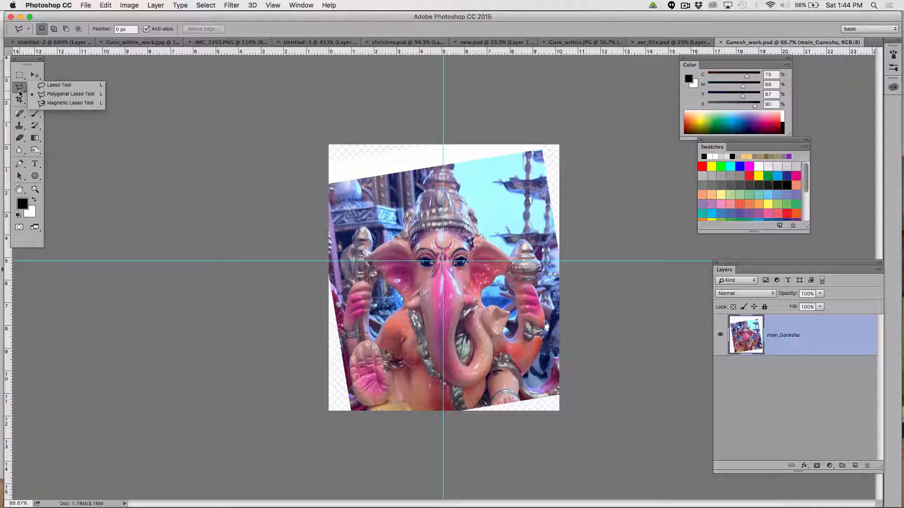
pyautogui.click(61, 93)
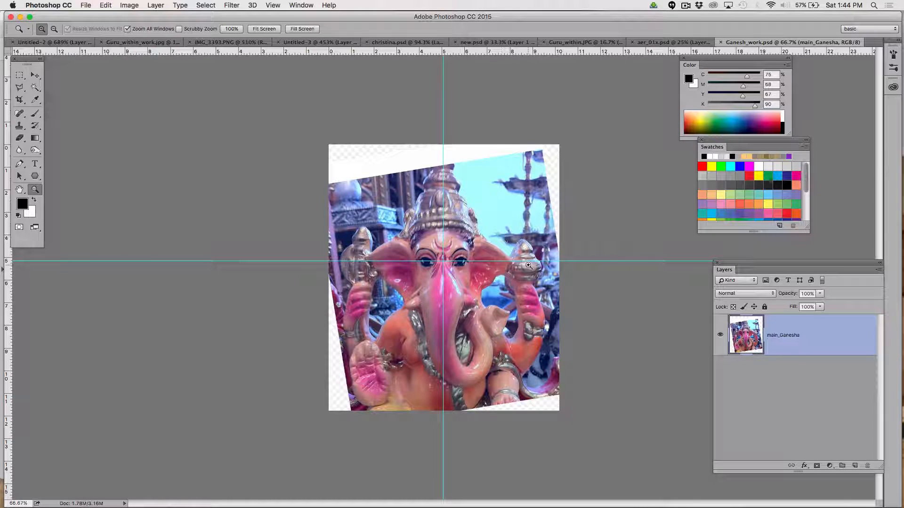
pyautogui.press('super+equal')
pyautogui.click(569, 260)
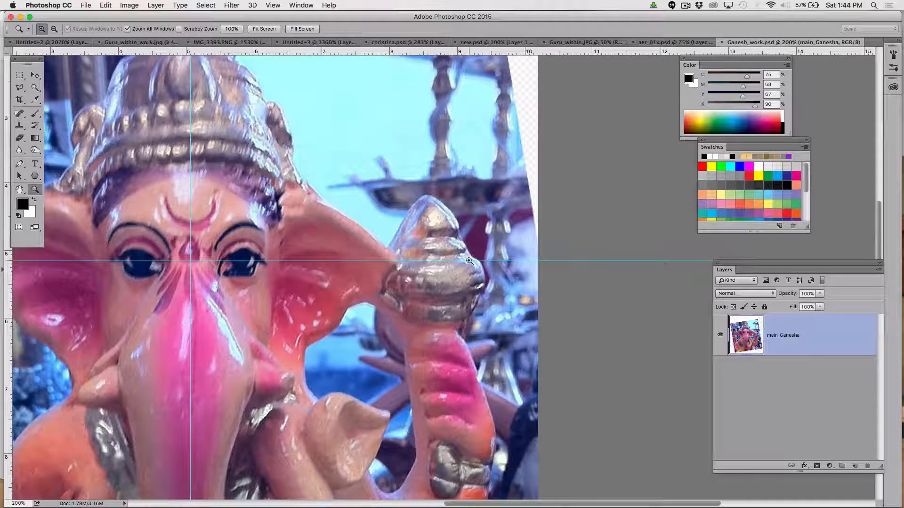
pyautogui.click(475, 268)
pyautogui.scroll(-1, 475, 269)
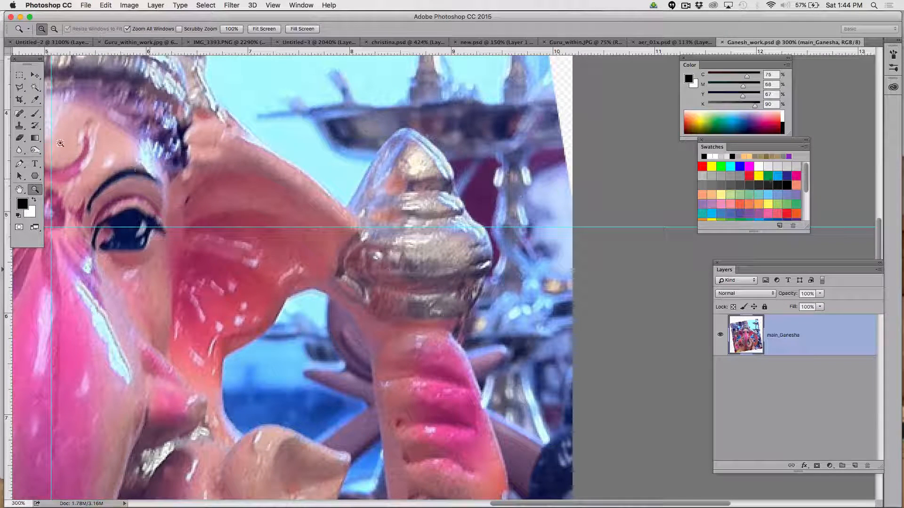
pyautogui.click(19, 87)
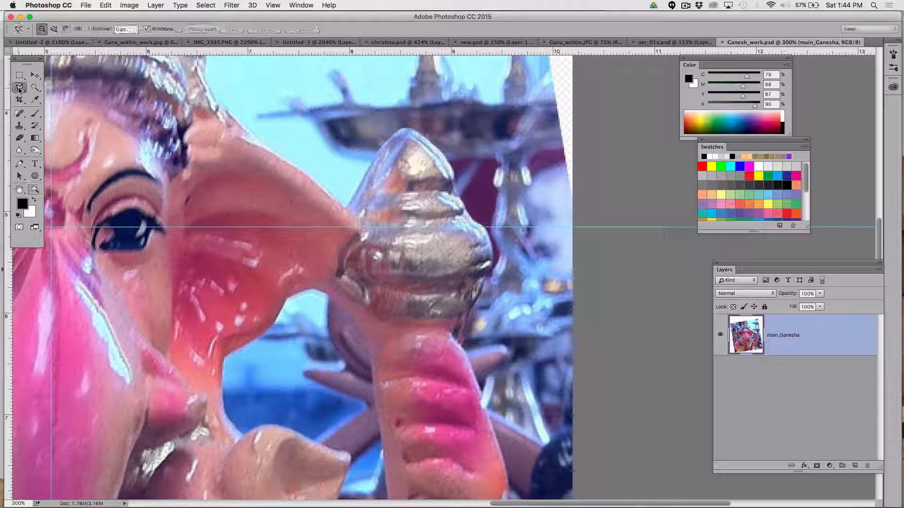
pyautogui.click(372, 197)
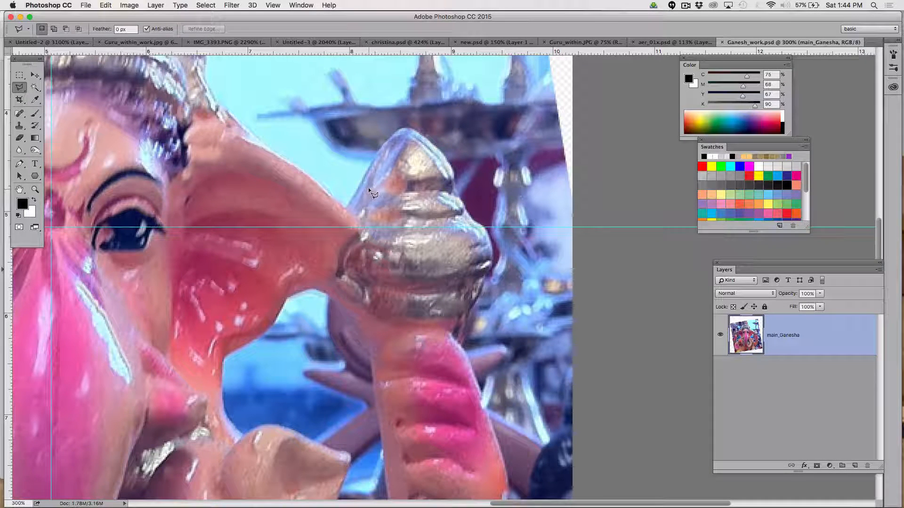
pyautogui.click(377, 166)
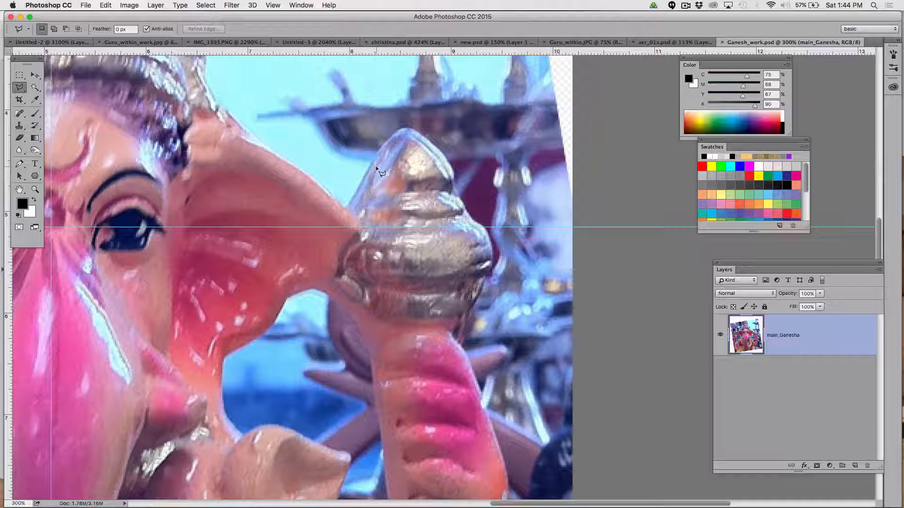
pyautogui.click(399, 125)
pyautogui.click(418, 124)
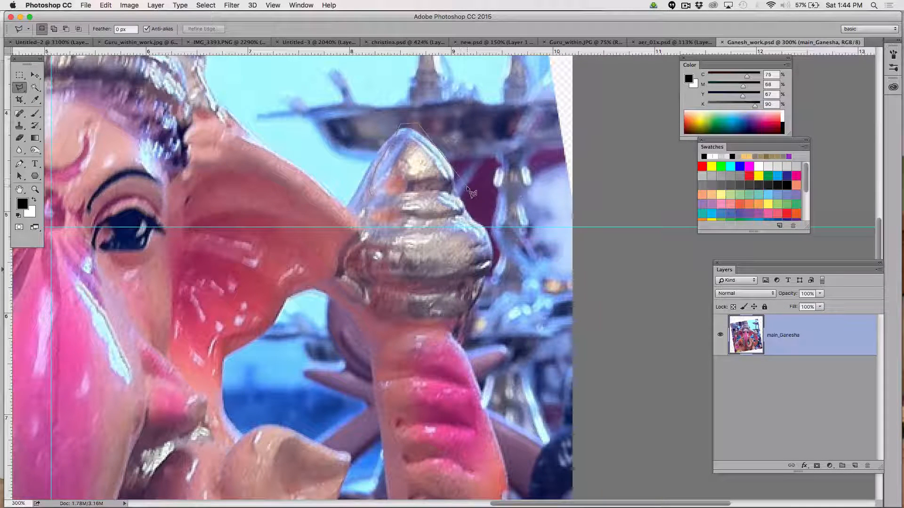
pyautogui.click(488, 205)
pyautogui.click(499, 263)
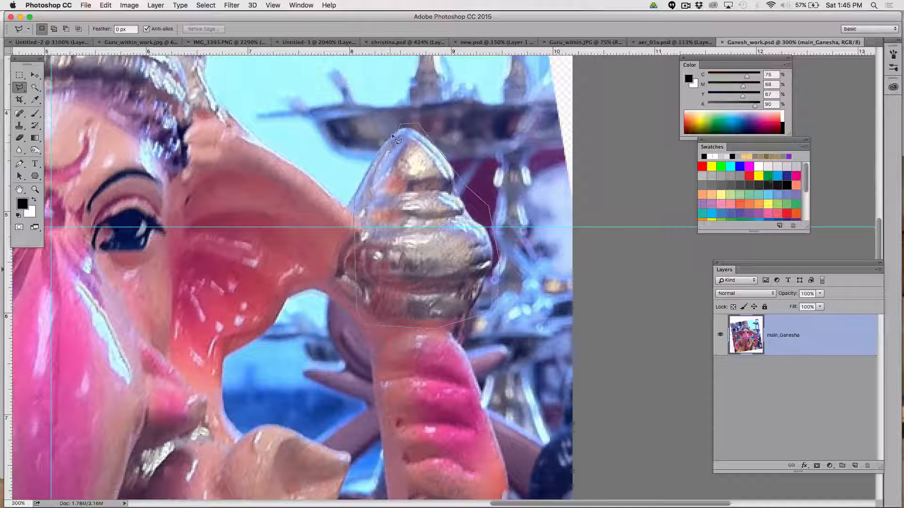
pyautogui.click(404, 126)
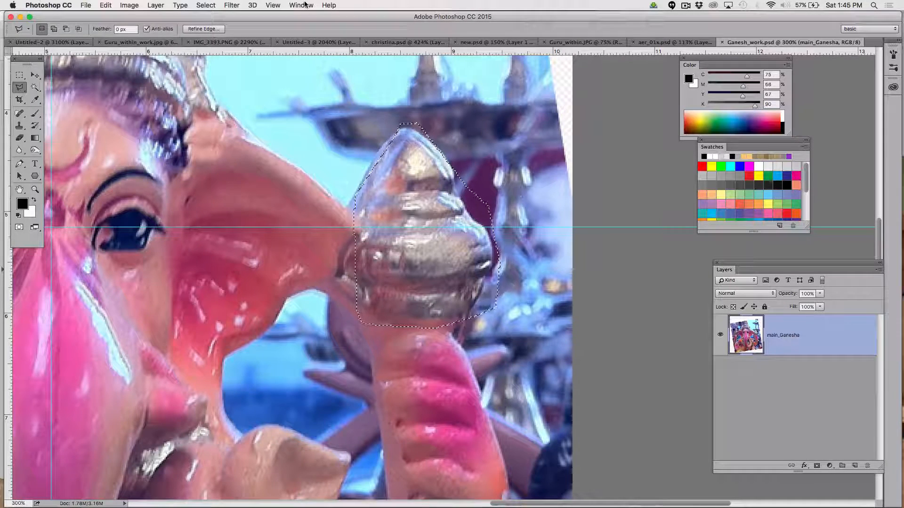
# - Copy the selected silver ornament from main_Ganesha onto its own layer with Layer Via Copy
pyautogui.click(160, 6)
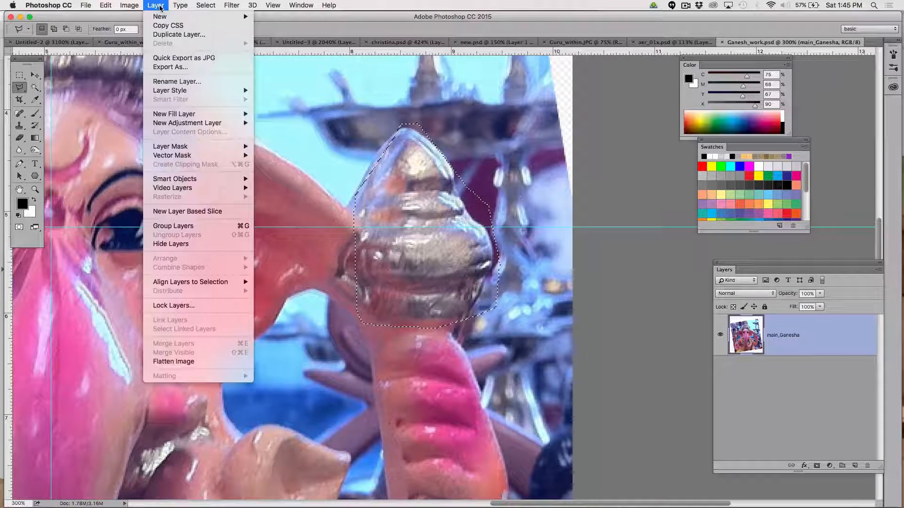
pyautogui.moveTo(162, 17)
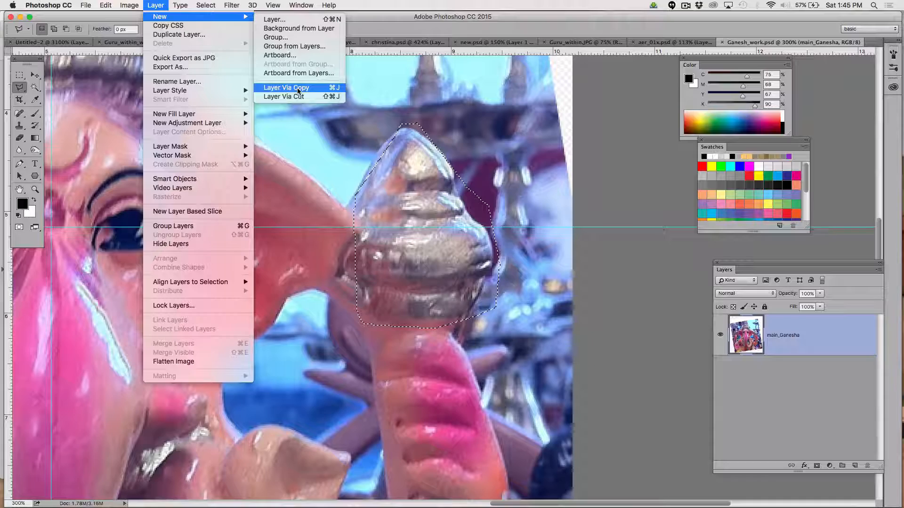
pyautogui.click(297, 87)
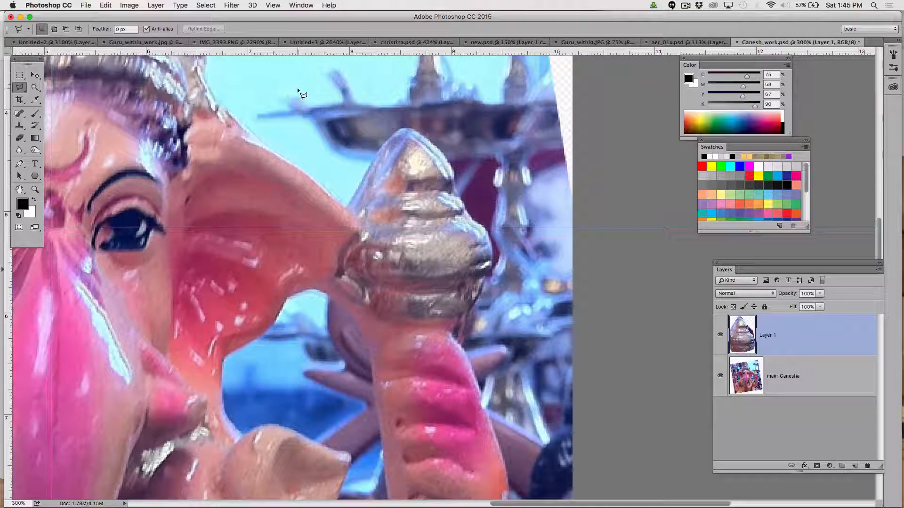
# - Move the copied ornament on Layer 1 to the top of the statue's crown and align its tip with the vertical guide
pyautogui.press('super+0')
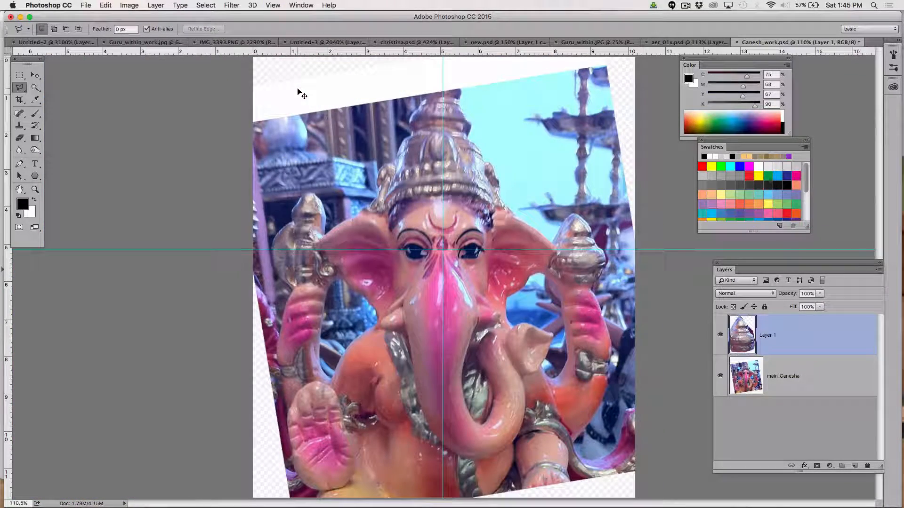
pyautogui.press('v')
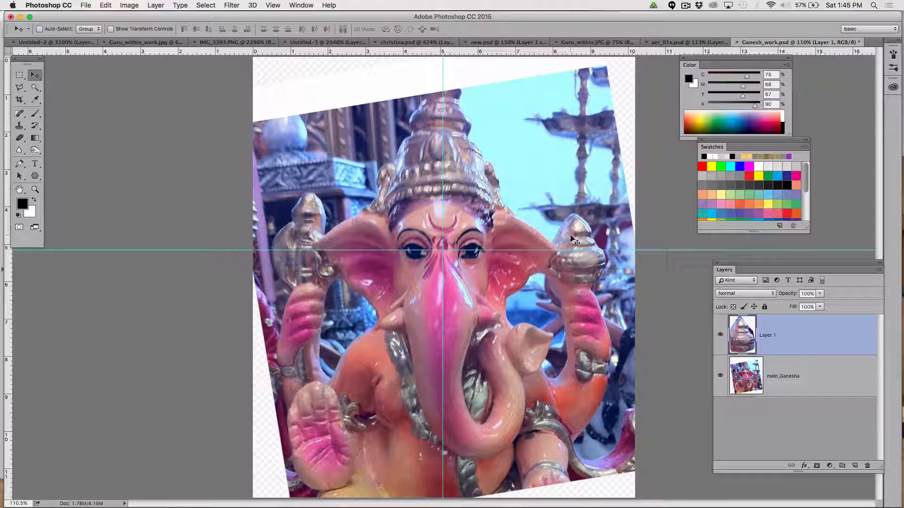
pyautogui.moveTo(565, 231); pyautogui.dragTo(439, 107)
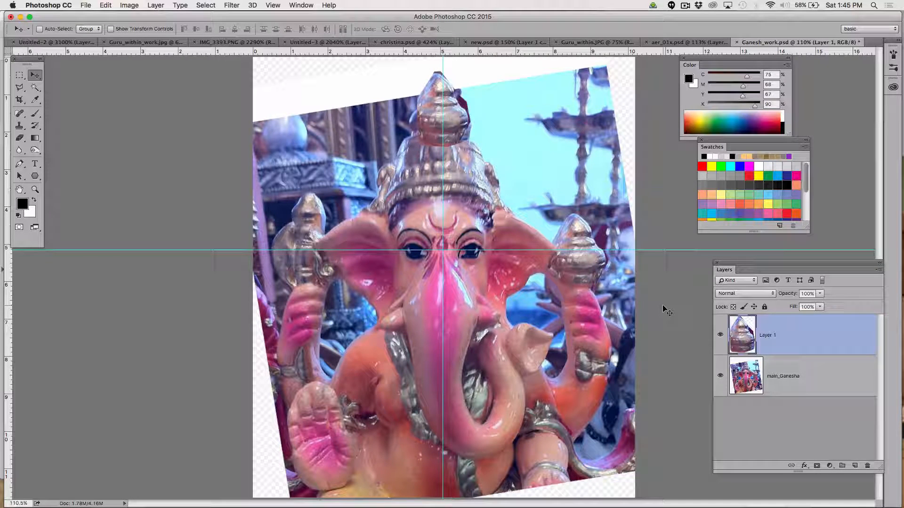
pyautogui.press('z')
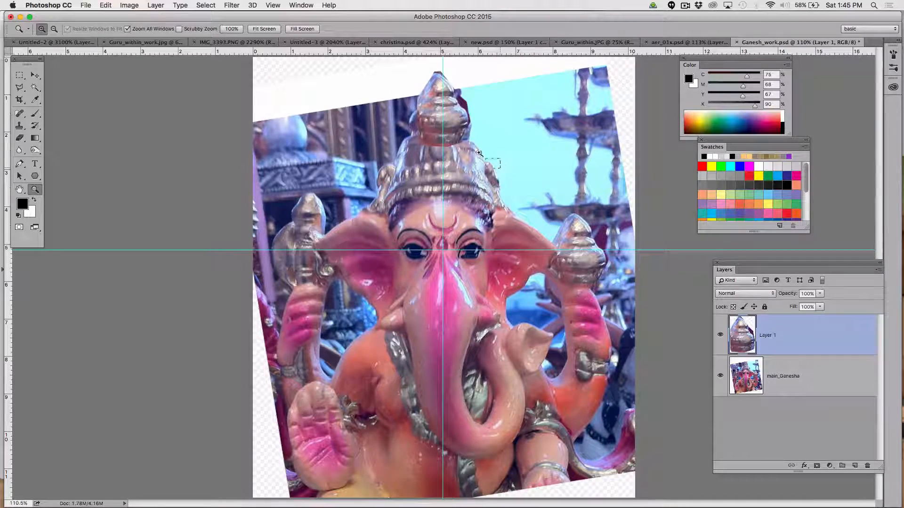
pyautogui.moveTo(462, 115); pyautogui.dragTo(471, 148)
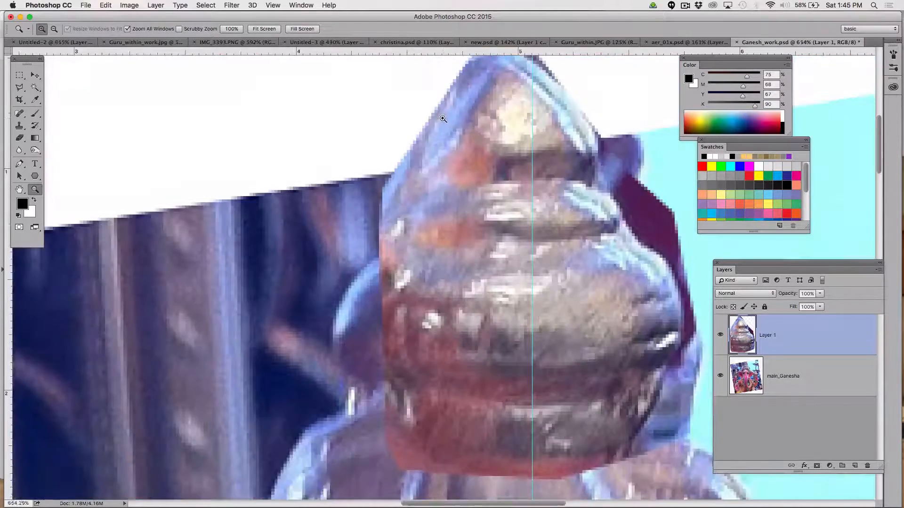
pyautogui.press('super+minus')
pyautogui.press('super+minus')
pyautogui.press('super+minus')
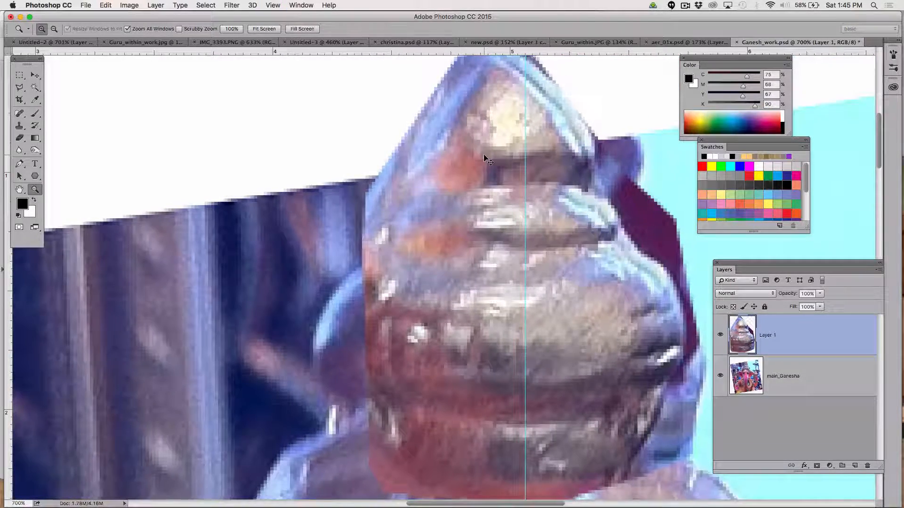
pyautogui.press('super+minus')
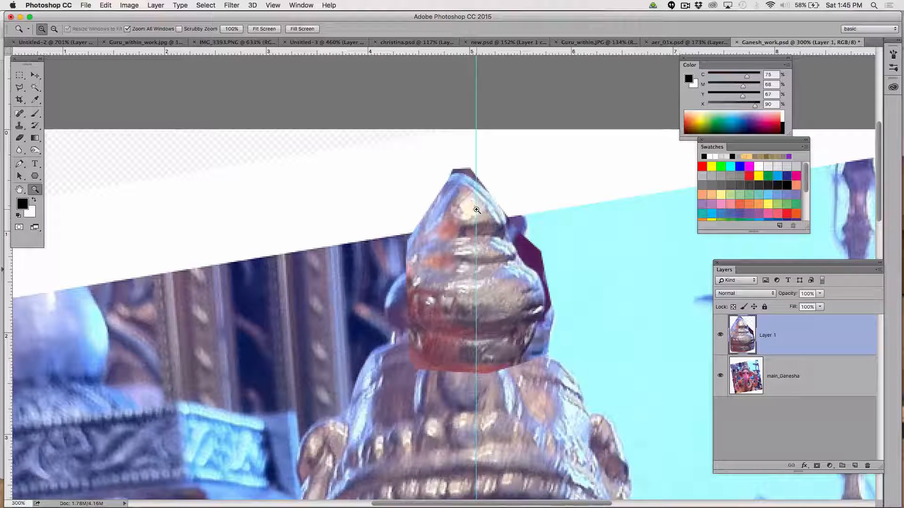
pyautogui.press('v')
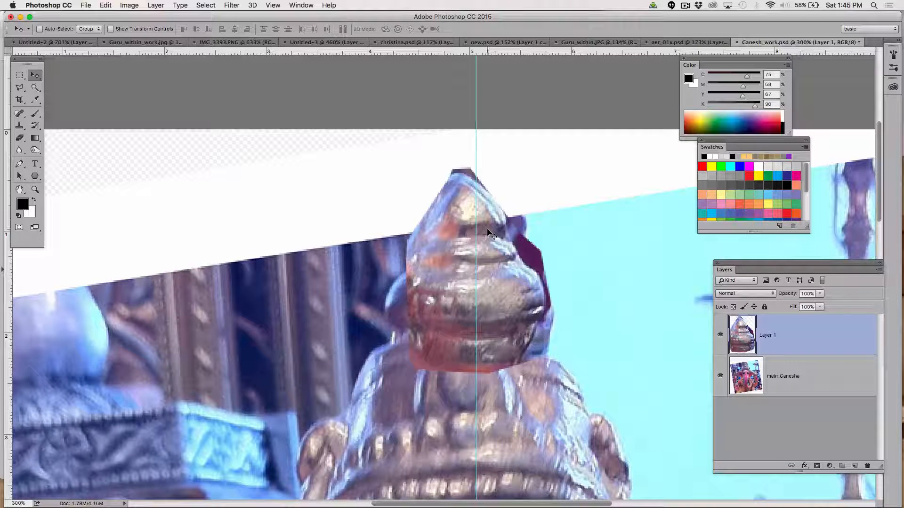
pyautogui.moveTo(487, 226); pyautogui.dragTo(502, 228)
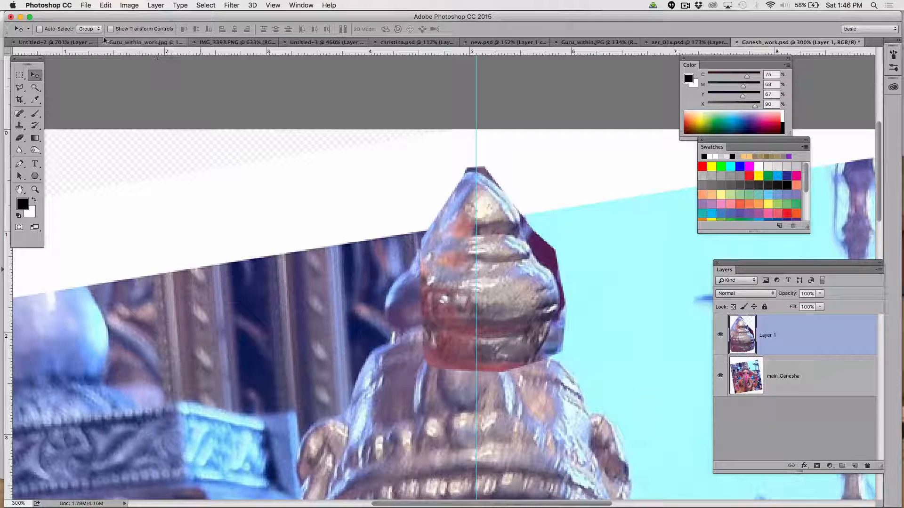
# - Select the left half of the crown ornament up to the vertical guide with a rectangular marquee and copy it onto a new layer
pyautogui.click(20, 75)
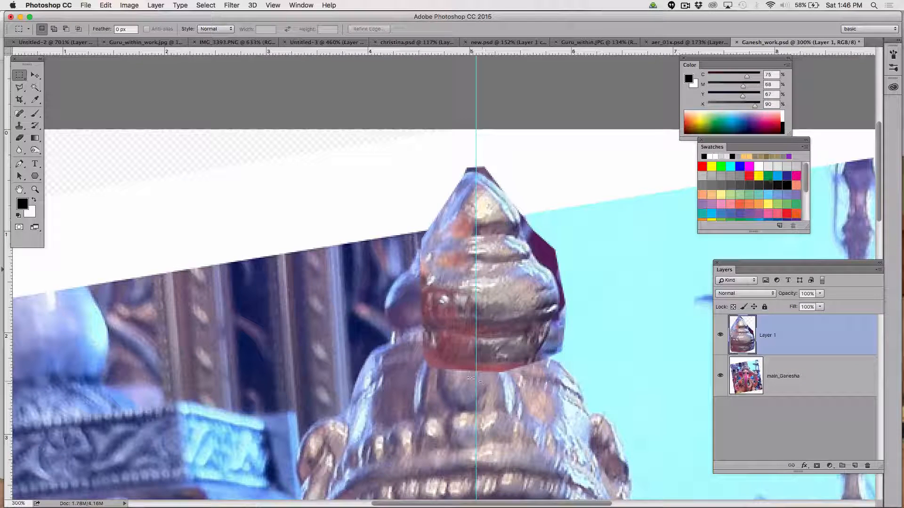
pyautogui.moveTo(477, 380); pyautogui.dragTo(360, 140)
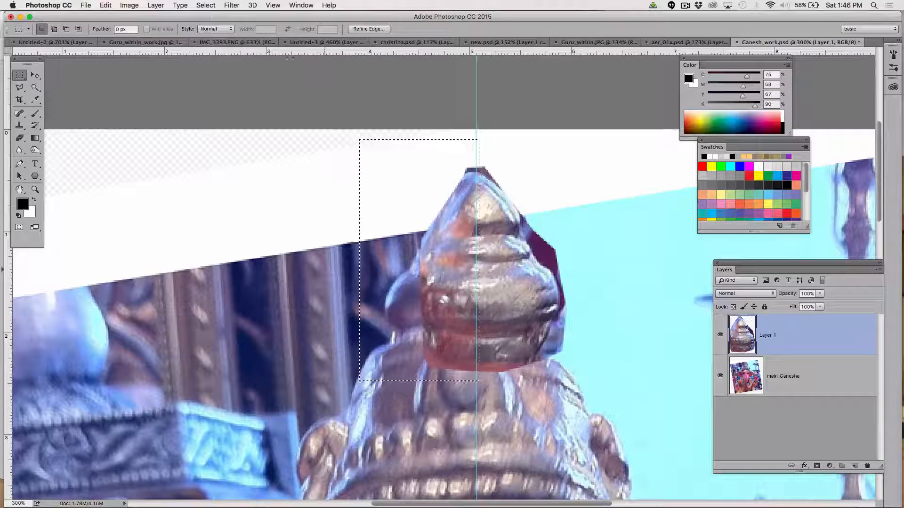
pyautogui.click(156, 5)
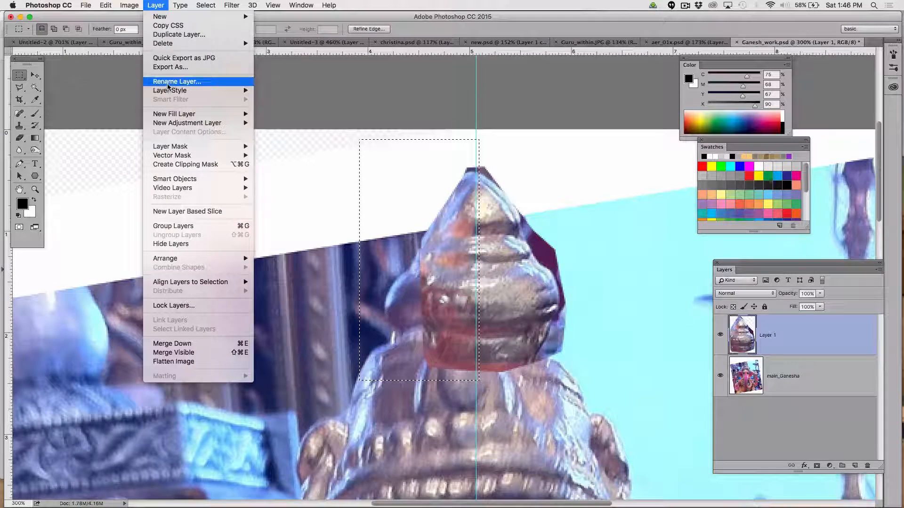
pyautogui.moveTo(162, 17)
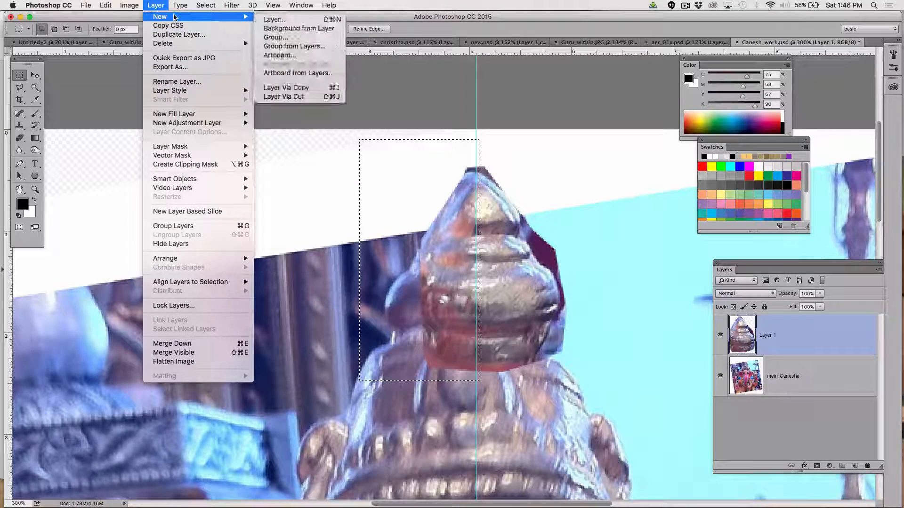
pyautogui.click(271, 88)
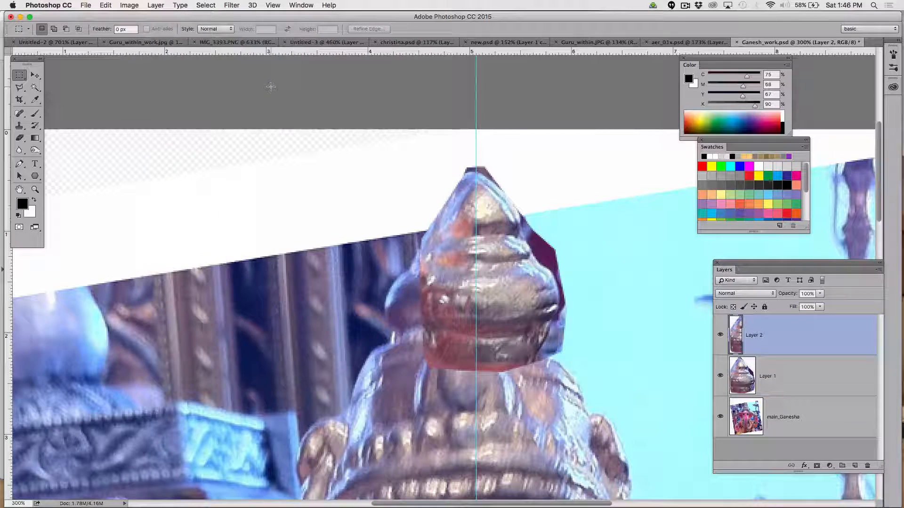
# - Flip the copied half ornament on Layer 2 across the vertical guide with Free Transform, at about -135.7% width
pyautogui.press('super+t')
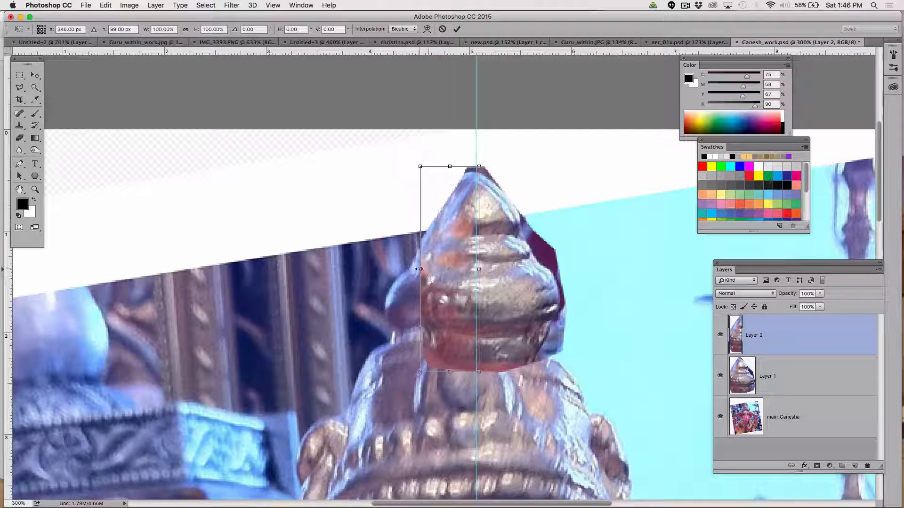
pyautogui.moveTo(420, 269); pyautogui.dragTo(565, 264)
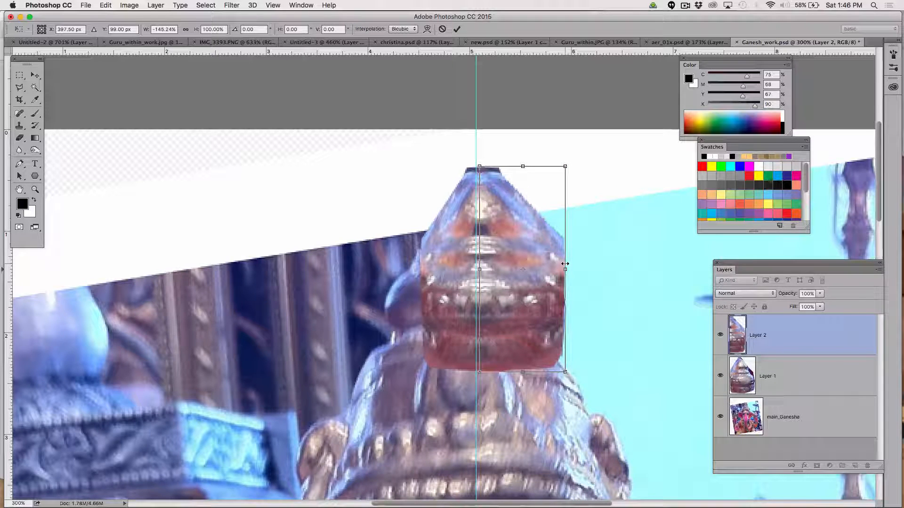
pyautogui.moveTo(565, 264); pyautogui.dragTo(559, 263)
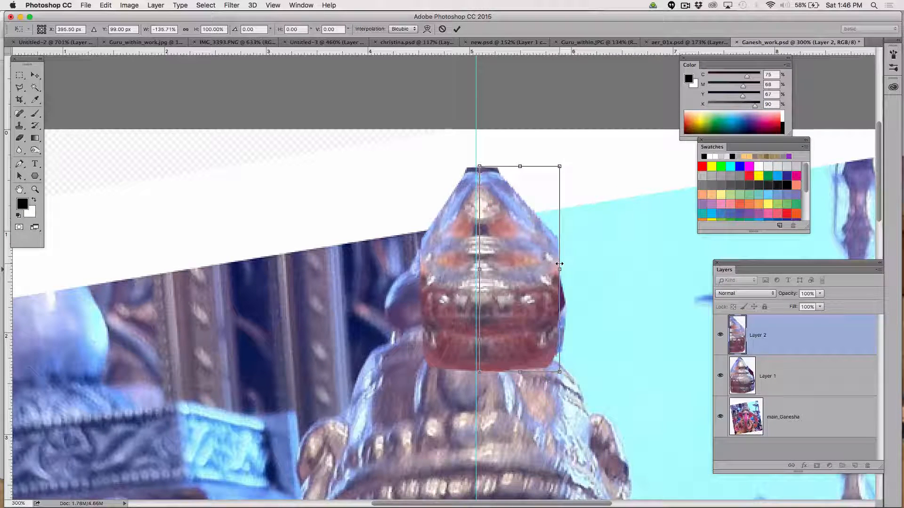
pyautogui.press('Return')
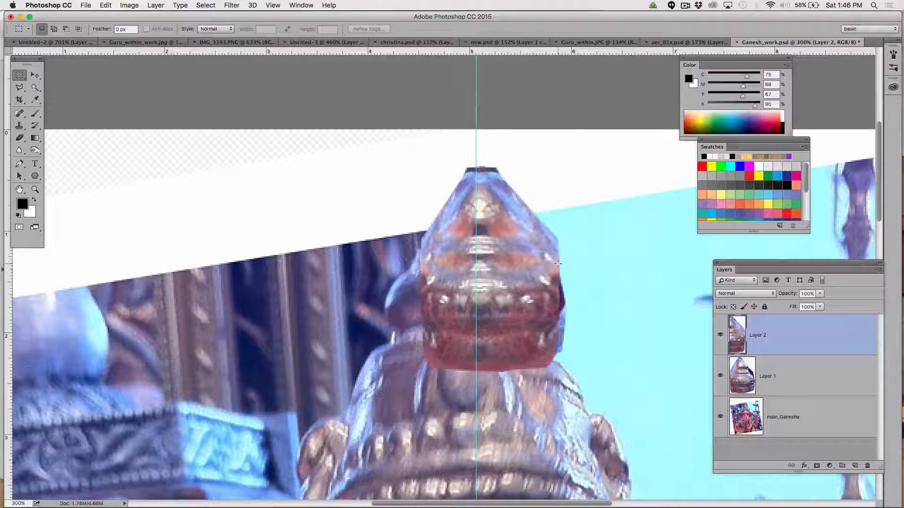
# - Make Layer 1 active and set up the Eraser with a 125 px brush at 100% opacity
pyautogui.scroll(-4, 594, 334)
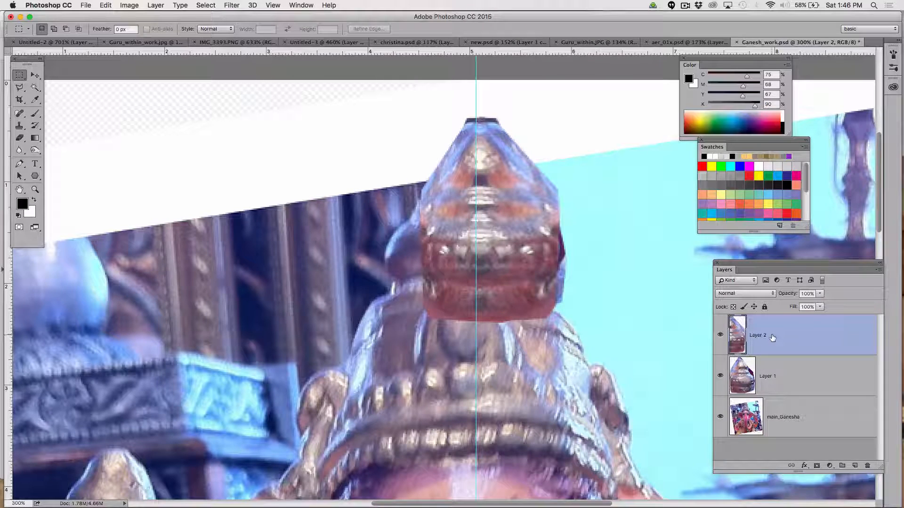
pyautogui.click(775, 383)
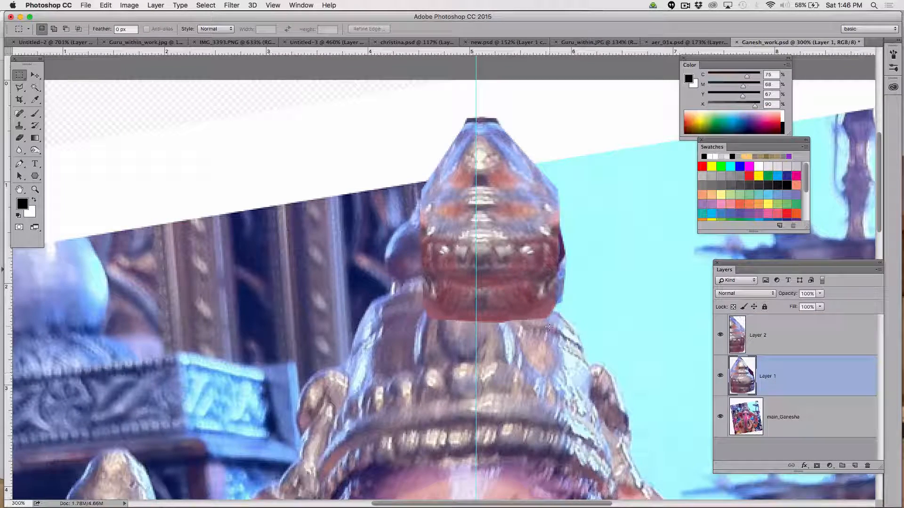
pyautogui.press('e')
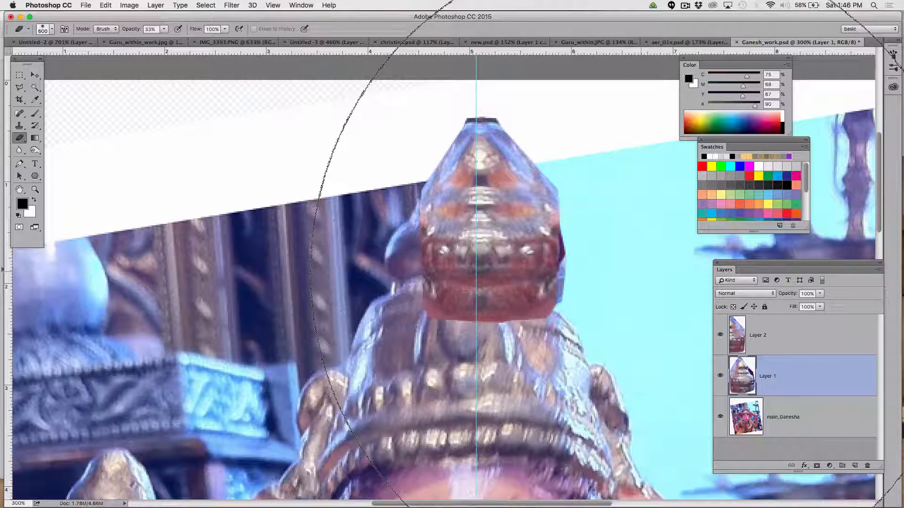
pyautogui.press('[')
pyautogui.press('[')
pyautogui.press('[')
pyautogui.press('[')
pyautogui.press('[')
pyautogui.press('[')
pyautogui.press('[')
pyautogui.press('[')
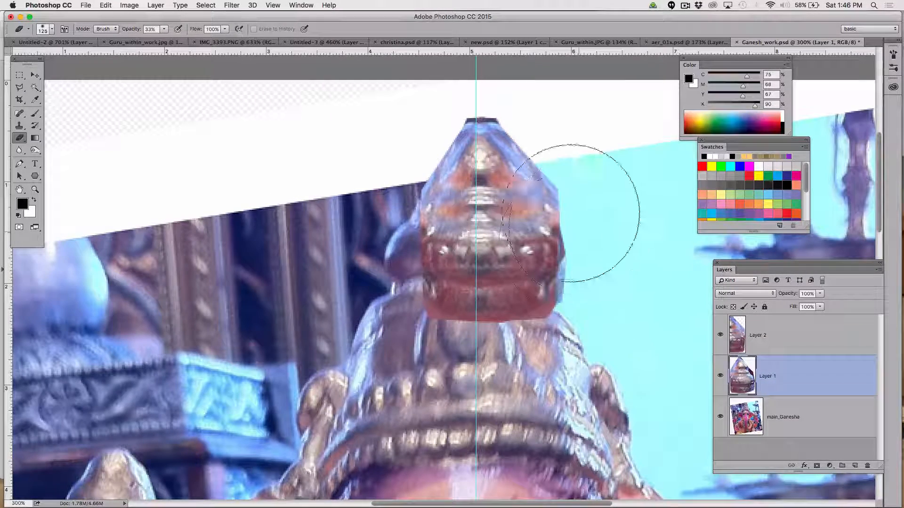
pyautogui.click(165, 29)
pyautogui.moveTo(164, 39); pyautogui.dragTo(197, 39)
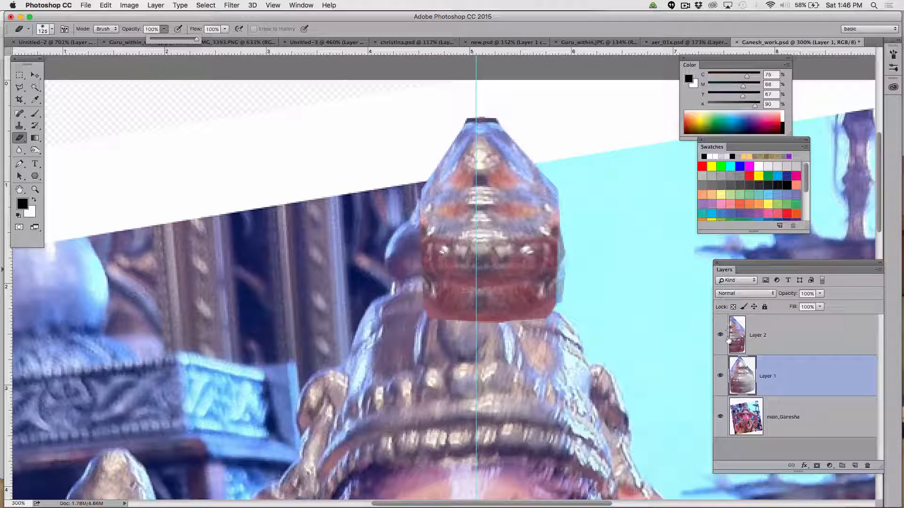
# - Hide Layer 2 and erase the lower and right parts of the ornament on Layer 1 with a 60 px Eraser
pyautogui.click(720, 335)
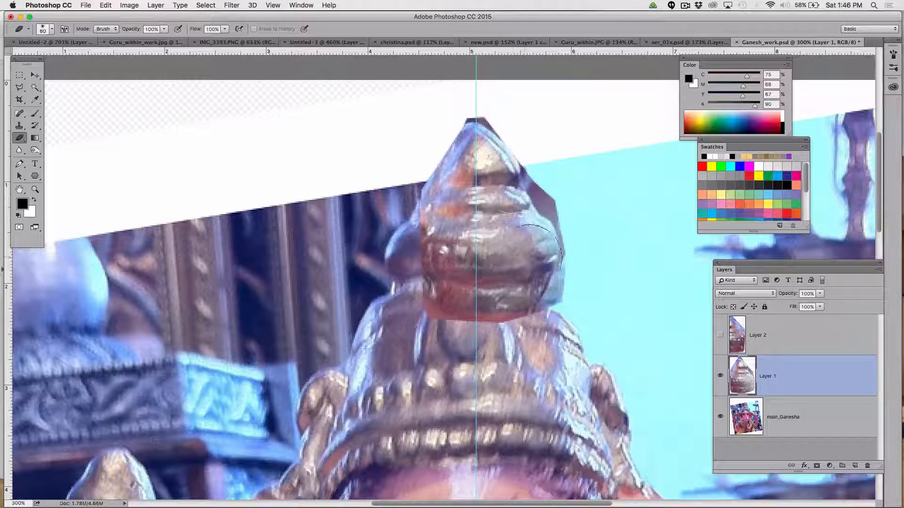
pyautogui.press('[')
pyautogui.press('[')
pyautogui.press('[')
pyautogui.press('[')
pyautogui.press('[')
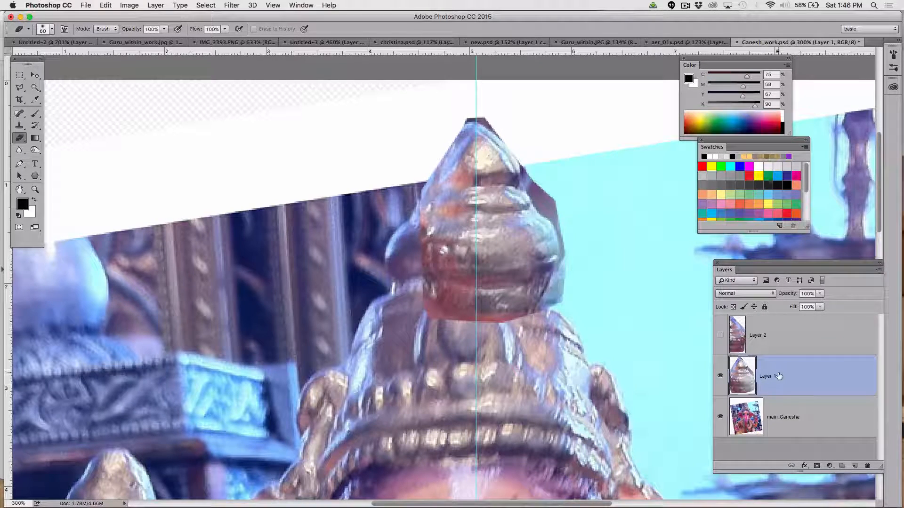
pyautogui.moveTo(556, 282)
pyautogui.mouseDown()
pyautogui.moveTo(565, 306)
pyautogui.moveTo(513, 306)
pyautogui.moveTo(530, 163)
pyautogui.moveTo(523, 282)
pyautogui.moveTo(565, 222)
pyautogui.moveTo(551, 283)
pyautogui.moveTo(547, 152)
pyautogui.moveTo(546, 244)
pyautogui.moveTo(476, 297)
pyautogui.moveTo(452, 292)
pyautogui.moveTo(443, 261)
pyautogui.moveTo(476, 221)
pyautogui.moveTo(424, 217)
pyautogui.moveTo(428, 273)
pyautogui.moveTo(424, 226)
pyautogui.mouseUp()
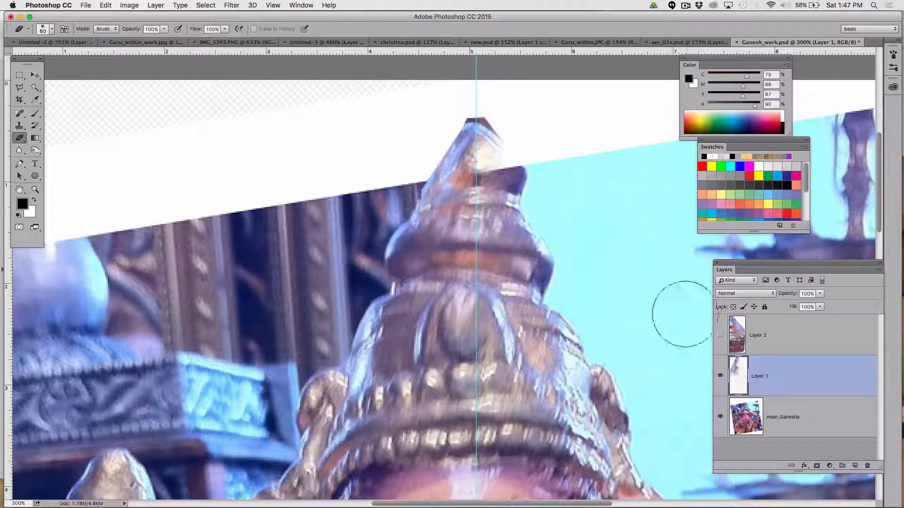
# - Show Layer 2 again, check both ornament halves separately, and merge Layer 2 down into Layer 1
pyautogui.click(720, 335)
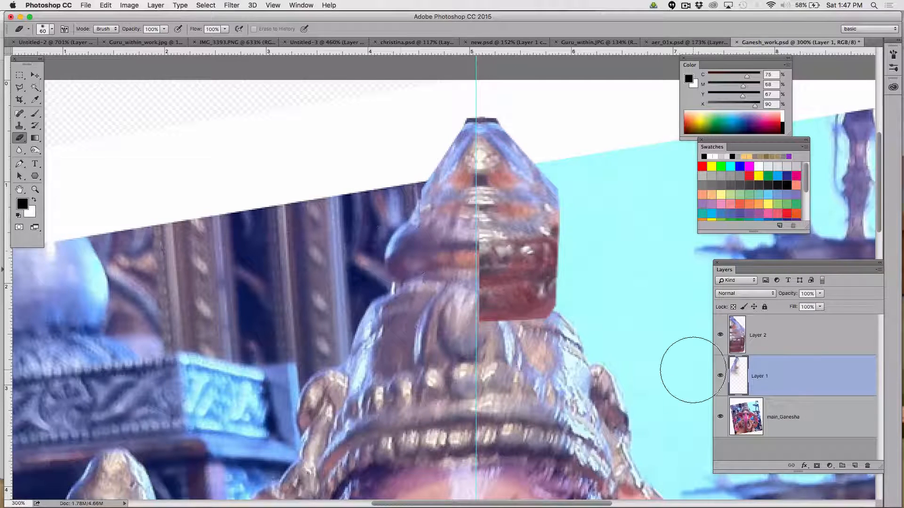
pyautogui.click(721, 335)
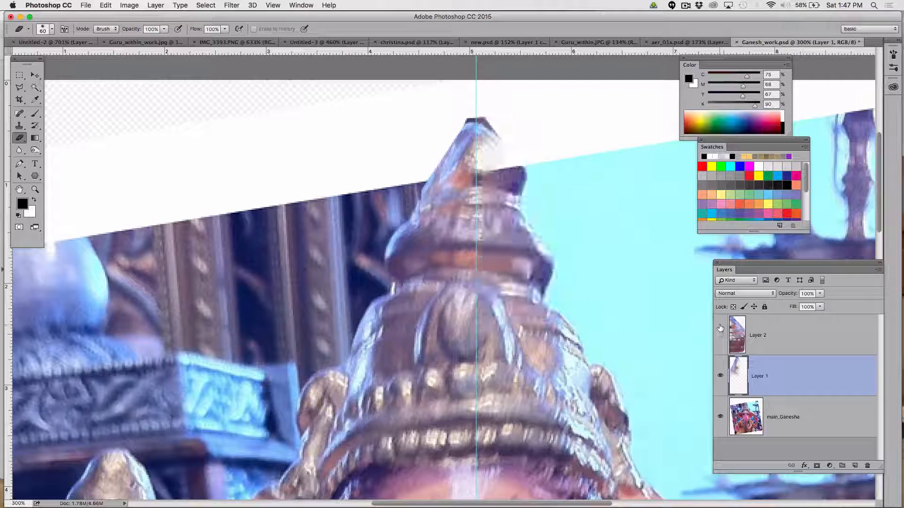
pyautogui.click(721, 335)
pyautogui.click(759, 331)
pyautogui.click(720, 376)
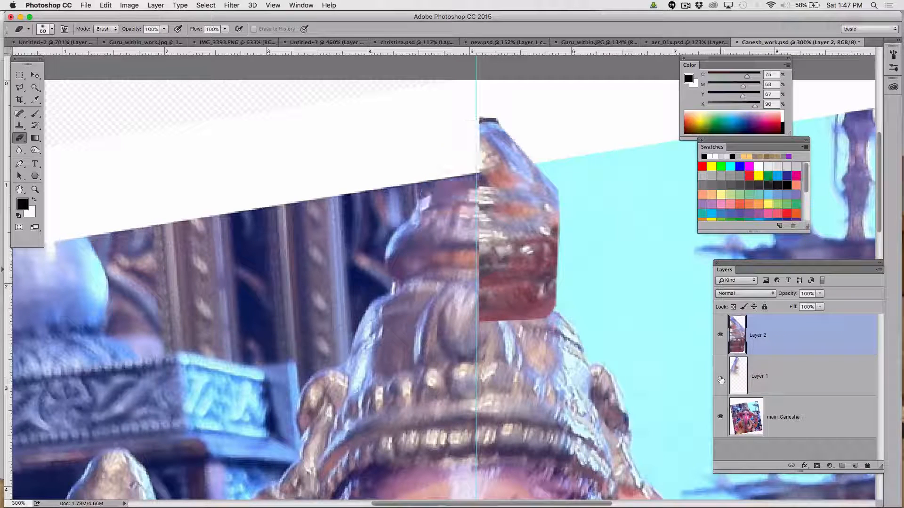
pyautogui.click(721, 376)
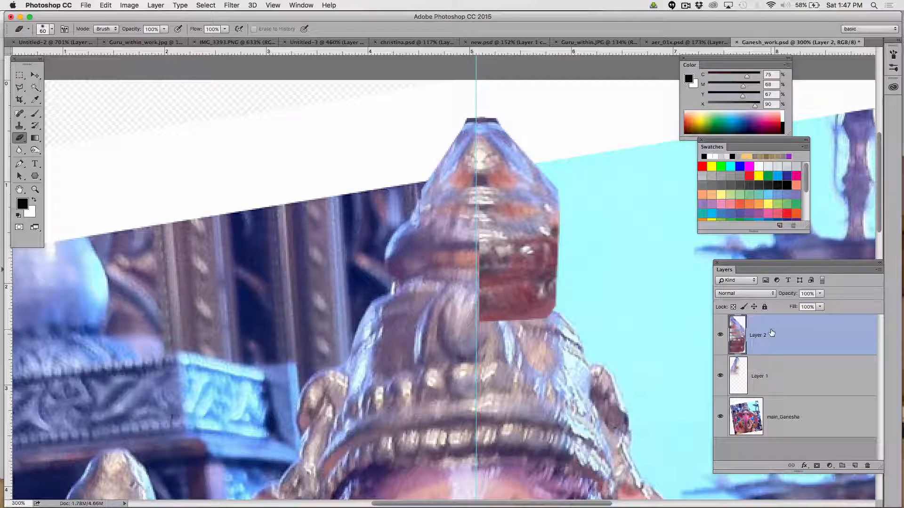
pyautogui.hotkey('ctrl', 'e')
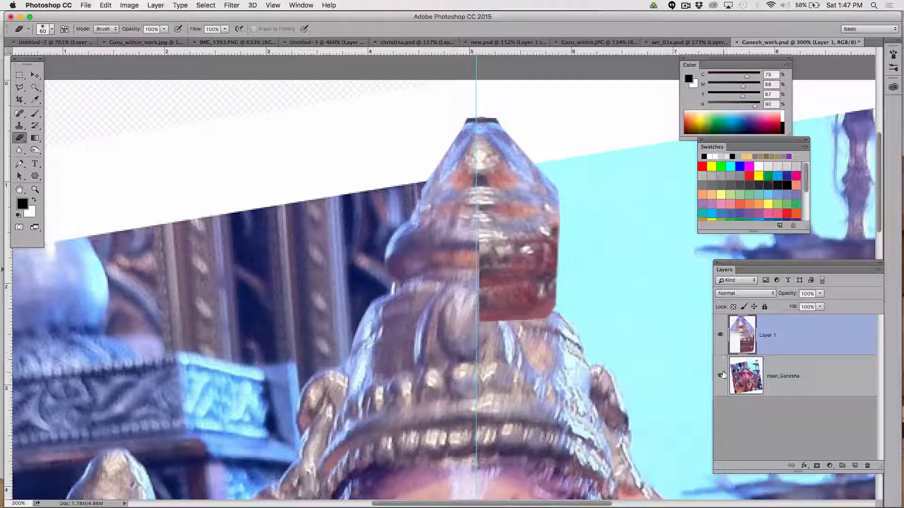
# - Compare the merged ornament on Layer 1 with the main_Ganesha photo by toggling each layer's visibility
pyautogui.click(720, 376)
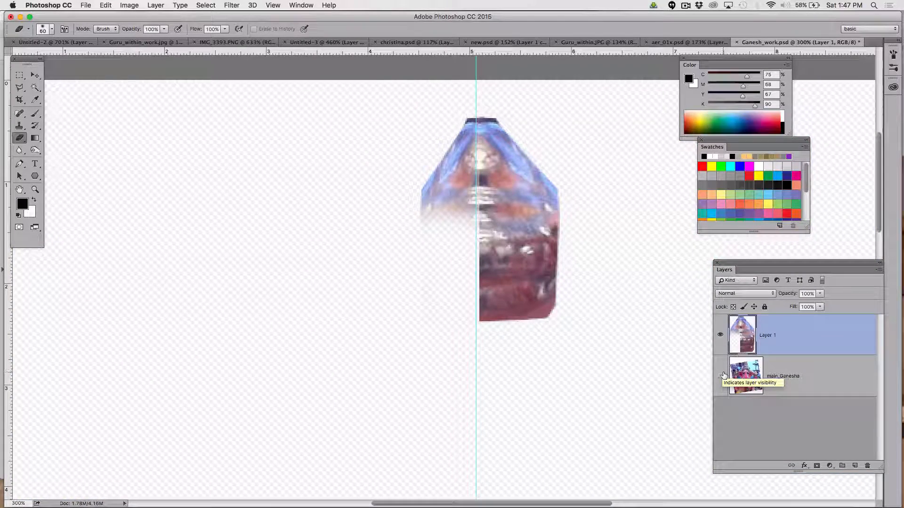
pyautogui.click(722, 376)
pyautogui.click(720, 335)
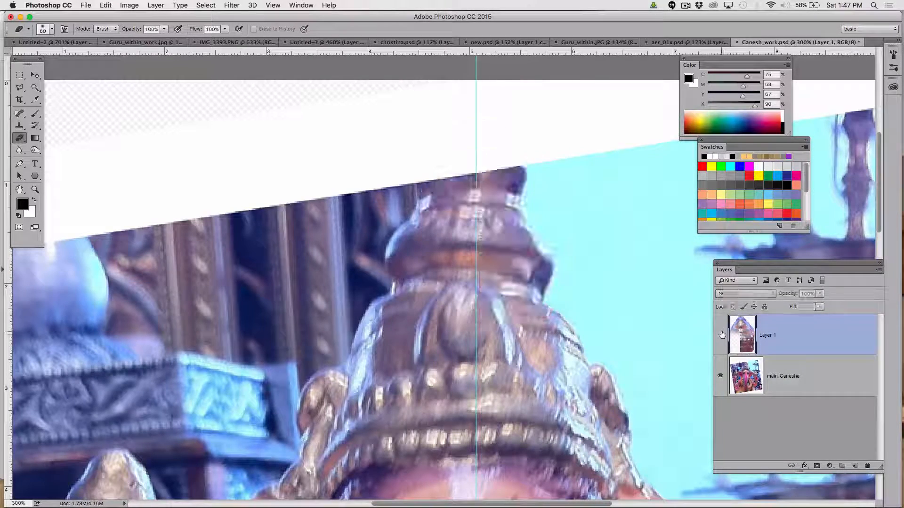
pyautogui.click(720, 335)
pyautogui.click(721, 335)
pyautogui.click(720, 335)
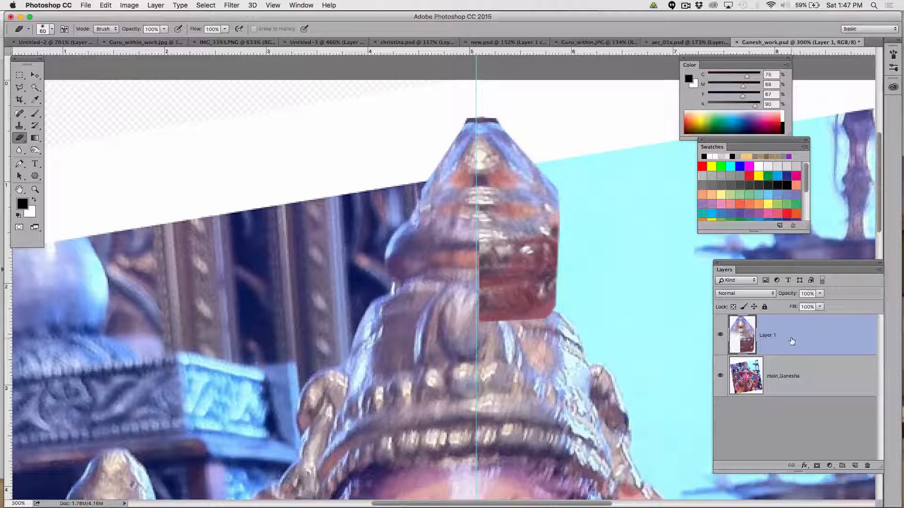
pyautogui.click(720, 376)
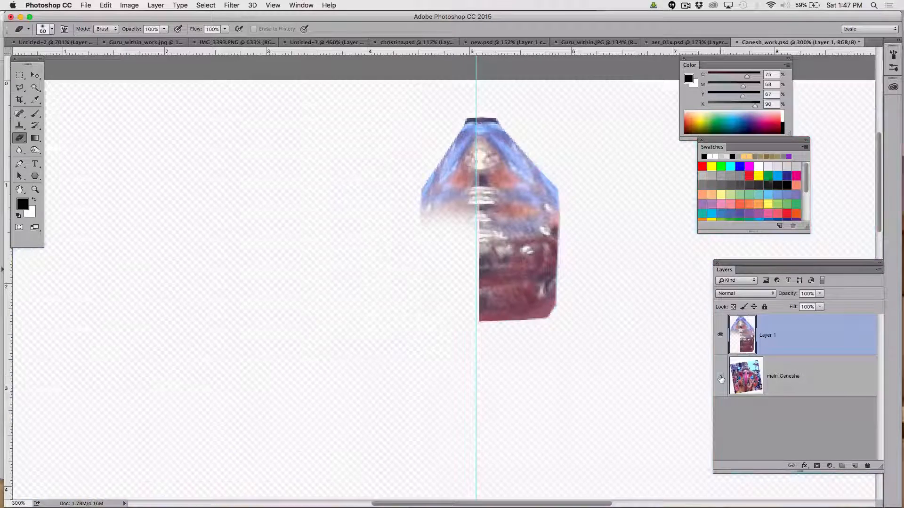
pyautogui.click(720, 377)
pyautogui.click(721, 376)
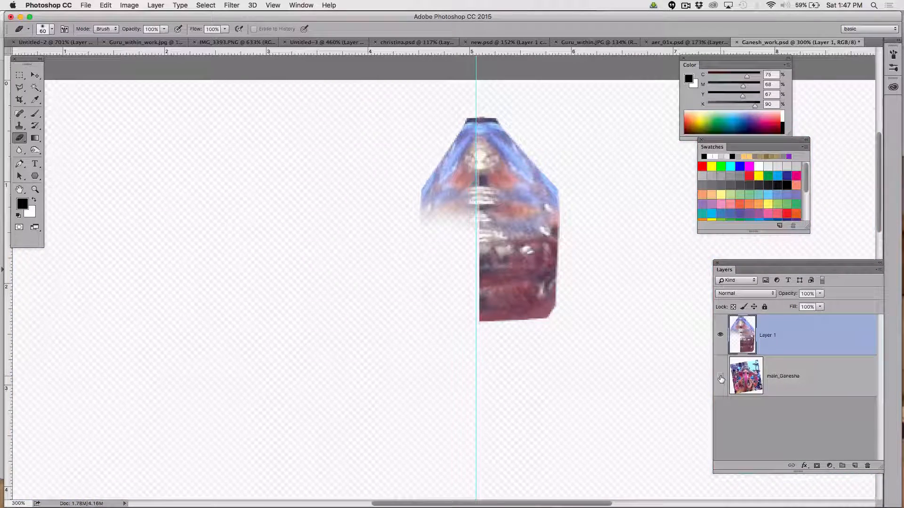
pyautogui.click(720, 377)
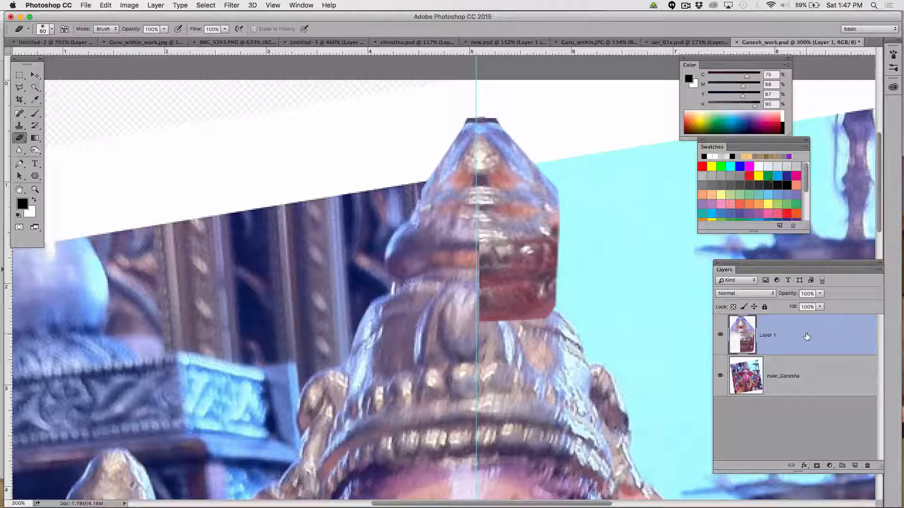
# - Add a layer mask to Layer 1, make black the foreground color, and reduce the Eraser to 25 px
pyautogui.click(817, 466)
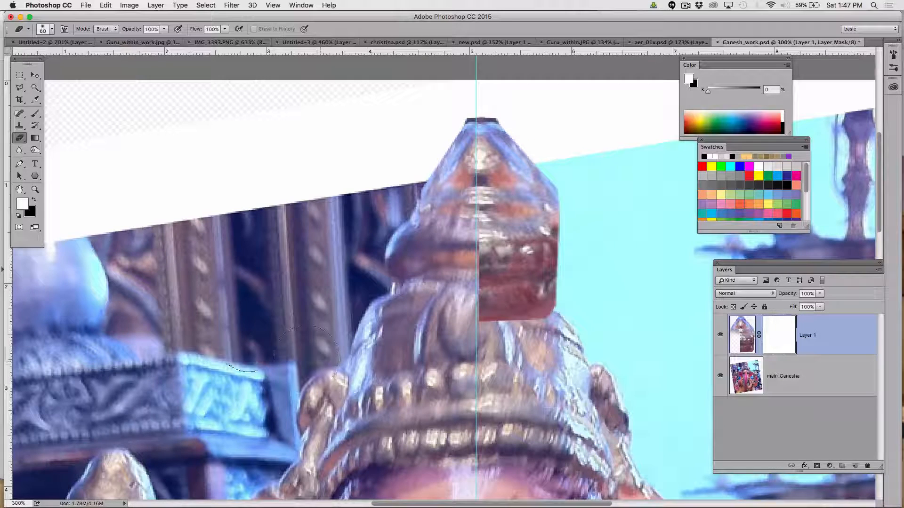
pyautogui.press('x')
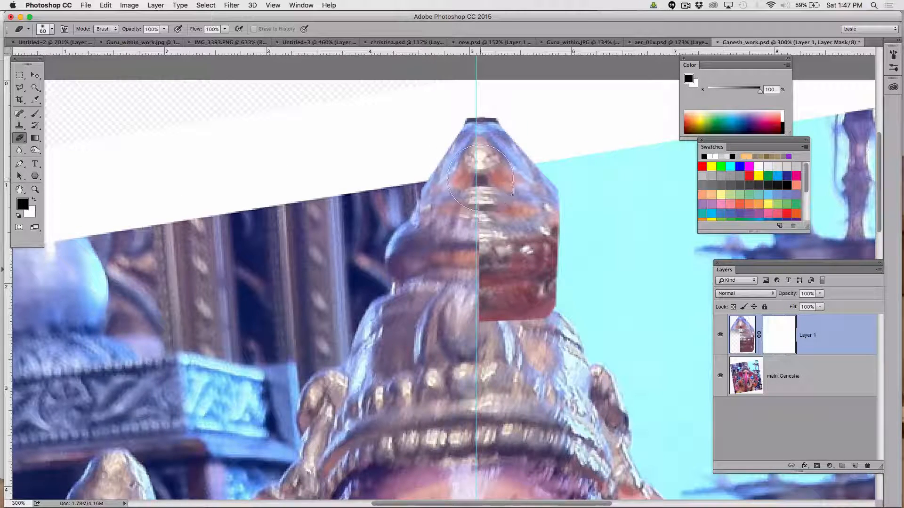
pyautogui.press('[')
pyautogui.press('[')
pyautogui.press('[')
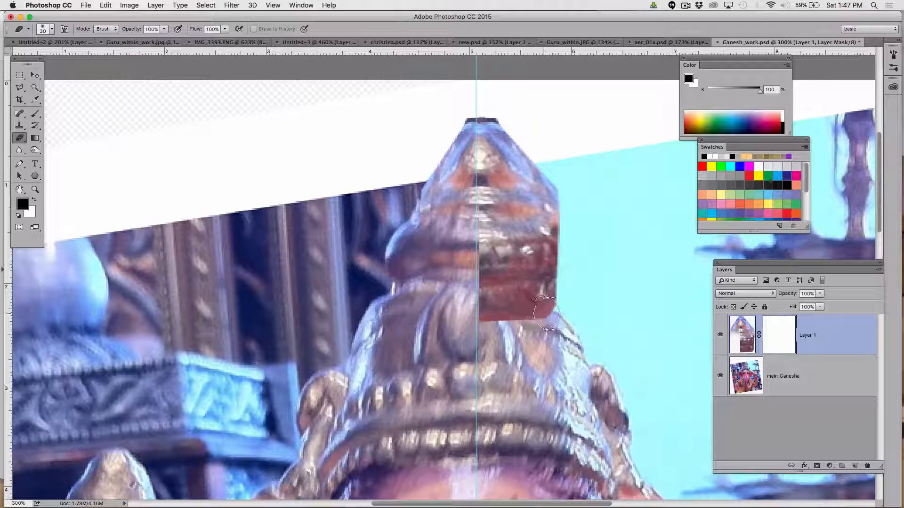
pyautogui.press('[')
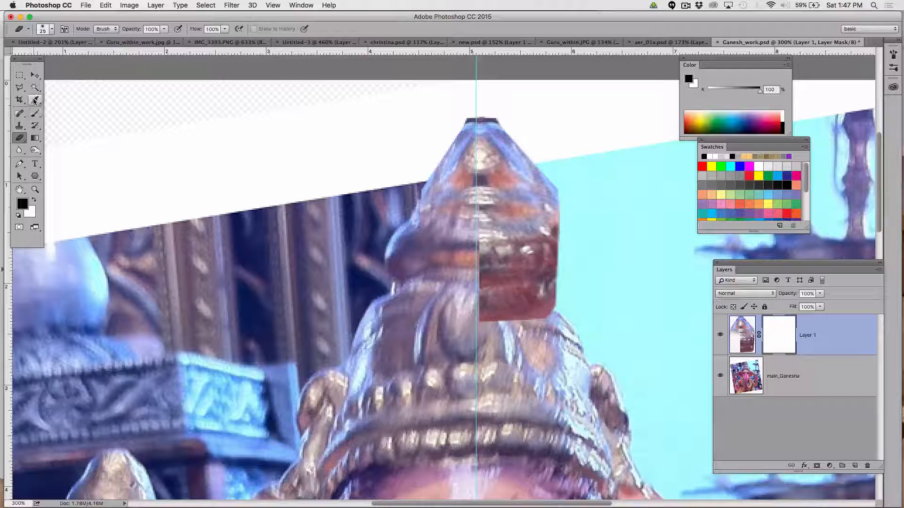
# - Switch to the Brush tool and set its size to 35 px for painting on the mask
pyautogui.click(35, 113)
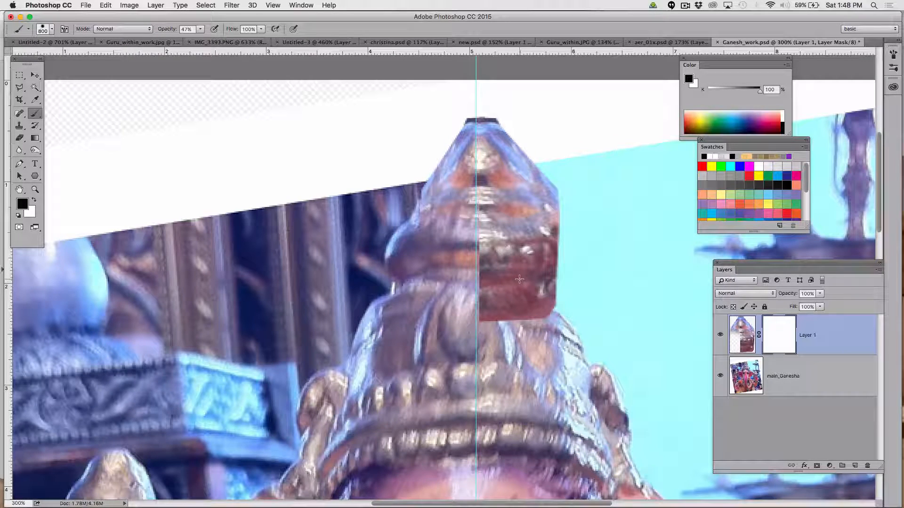
pyautogui.press(']')
pyautogui.press(']')
pyautogui.press(']')
pyautogui.press(']')
pyautogui.press(']')
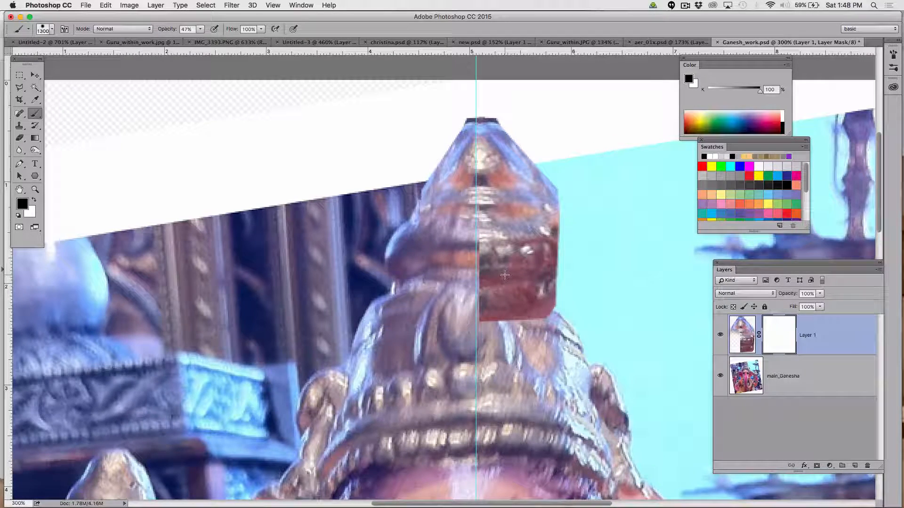
pyautogui.click(52, 29)
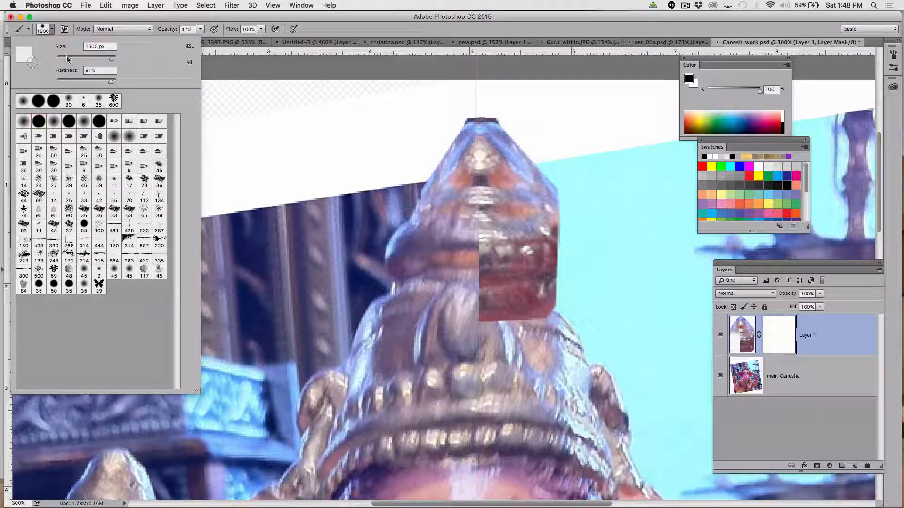
pyautogui.click(355, 65)
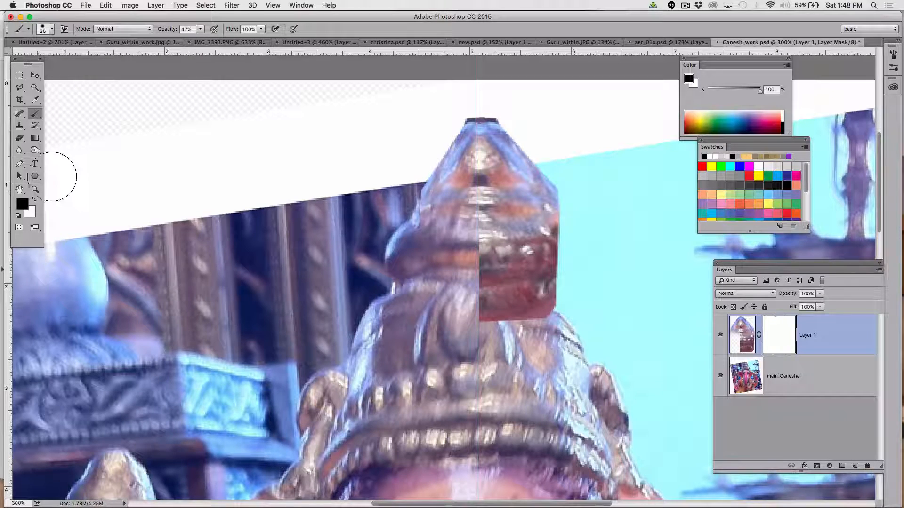
# - Raise the brush opacity to 100% and mask out the lower right part of the mirrored ornament on Layer 1
pyautogui.moveTo(500, 321); pyautogui.dragTo(519, 319)
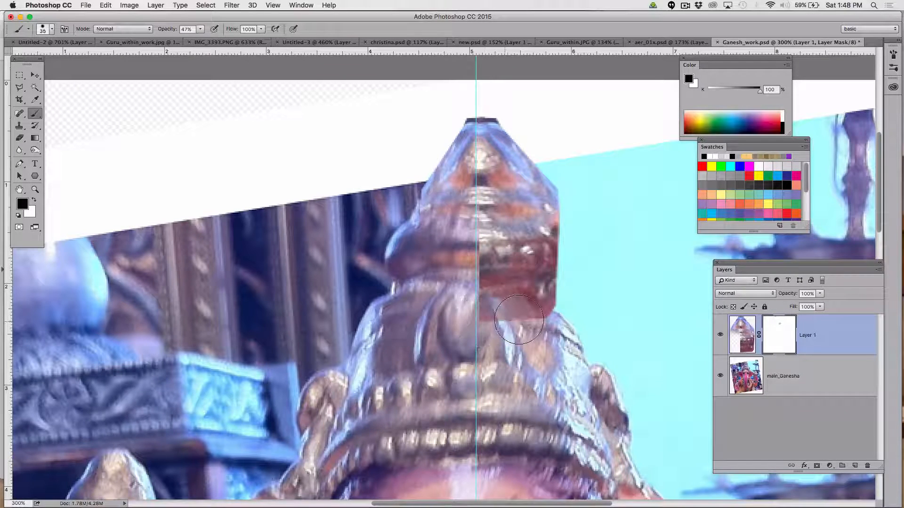
pyautogui.click(200, 29)
pyautogui.moveTo(203, 39); pyautogui.dragTo(208, 44)
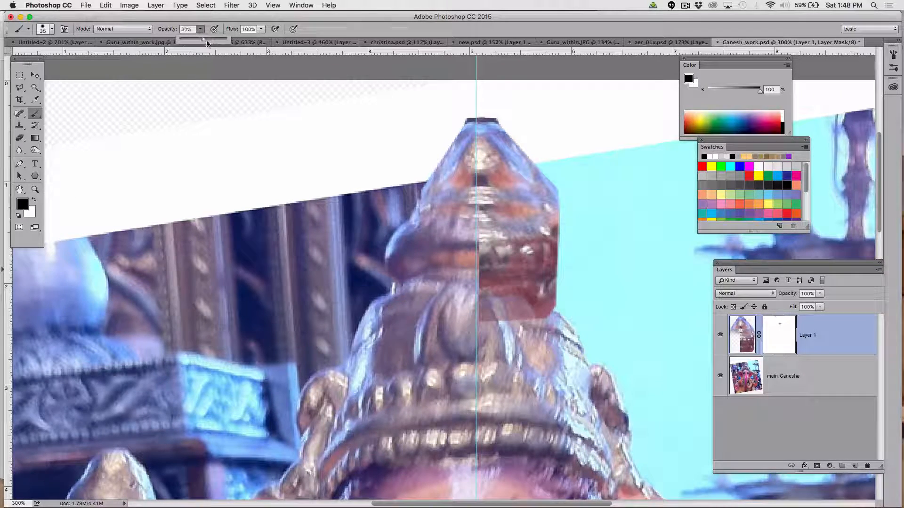
pyautogui.click(569, 324)
pyautogui.moveTo(568, 323)
pyautogui.mouseDown()
pyautogui.moveTo(423, 322)
pyautogui.moveTo(551, 301)
pyautogui.moveTo(484, 299)
pyautogui.moveTo(551, 288)
pyautogui.moveTo(472, 271)
pyautogui.moveTo(508, 264)
pyautogui.moveTo(480, 249)
pyautogui.moveTo(541, 258)
pyautogui.moveTo(560, 270)
pyautogui.mouseUp()
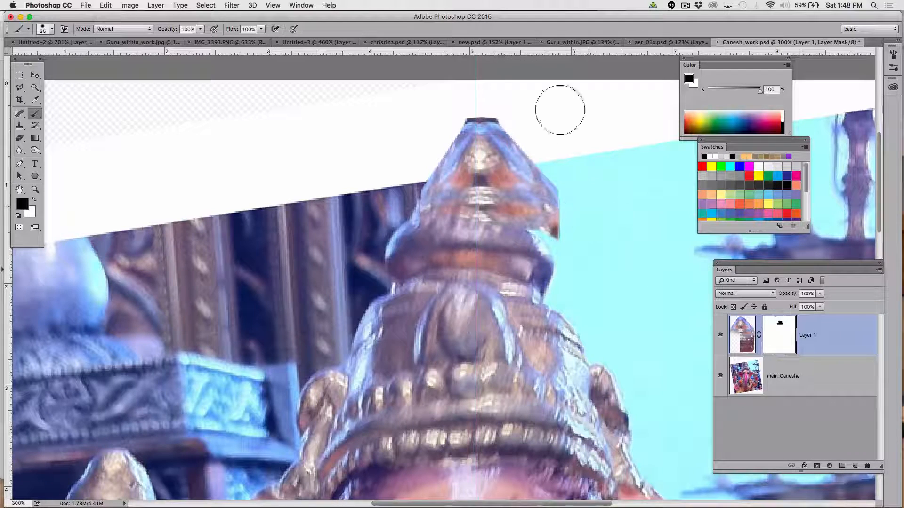
# - Reduce the brush to 8 px and mask out the dark edge above the ornament's tip on Layer 1
pyautogui.press('[')
pyautogui.press('[')
pyautogui.press('[')
pyautogui.press('[')
pyautogui.press('[')
pyautogui.press('[')
pyautogui.press('[')
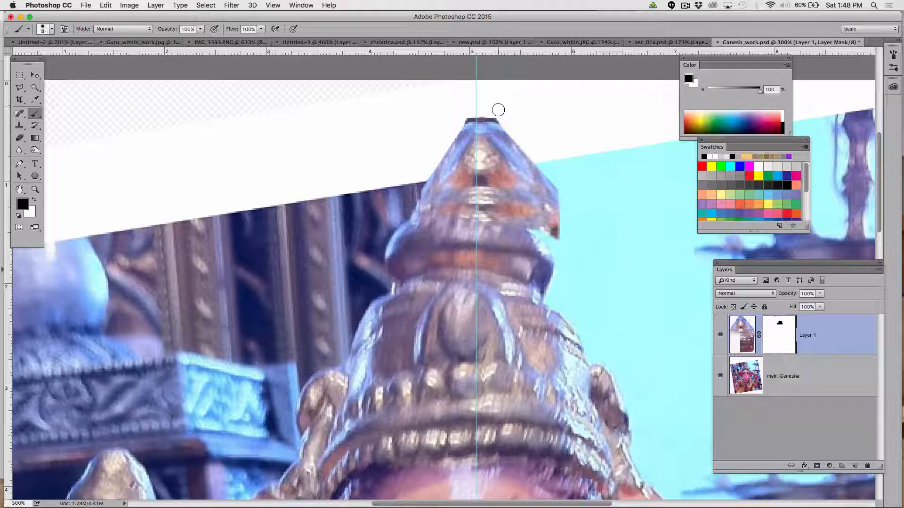
pyautogui.moveTo(494, 116); pyautogui.dragTo(465, 115)
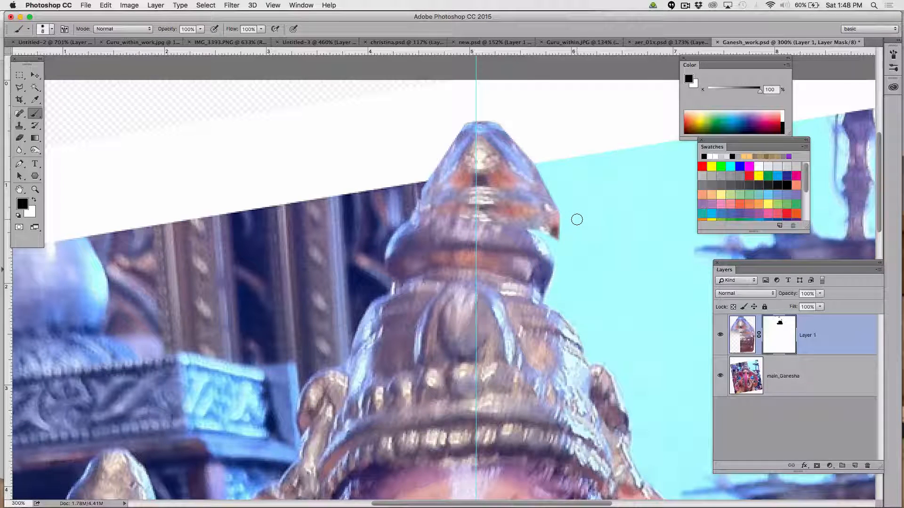
# - Target Layer 1's image instead of its mask and move the ornament down and left onto the crown's top
pyautogui.click(737, 332)
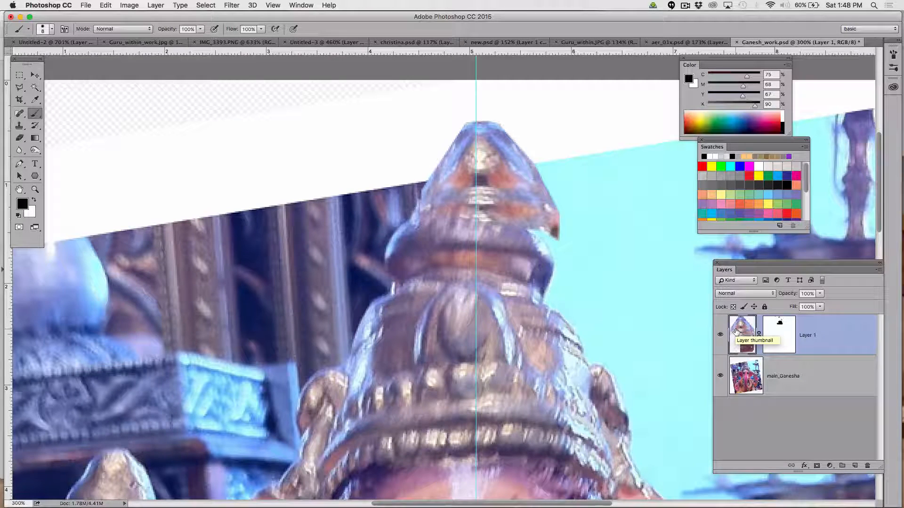
pyautogui.press('v')
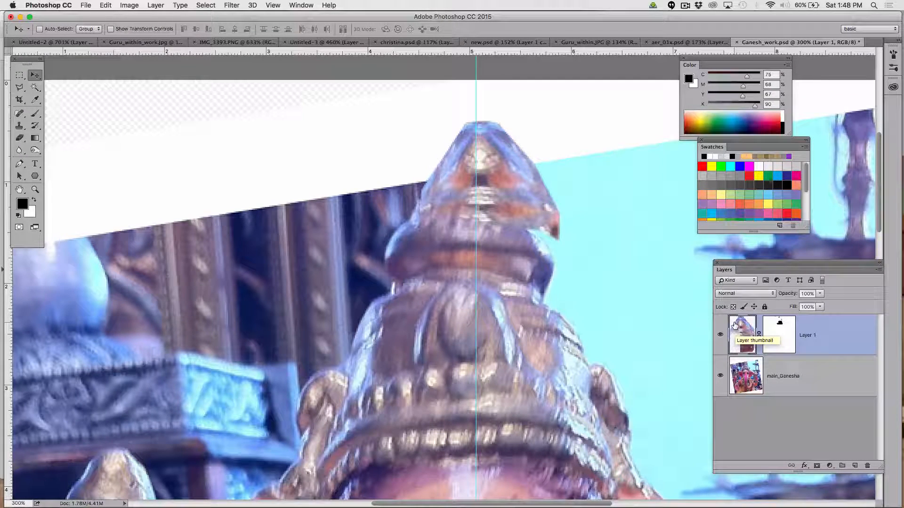
pyautogui.moveTo(468, 193); pyautogui.dragTo(449, 203)
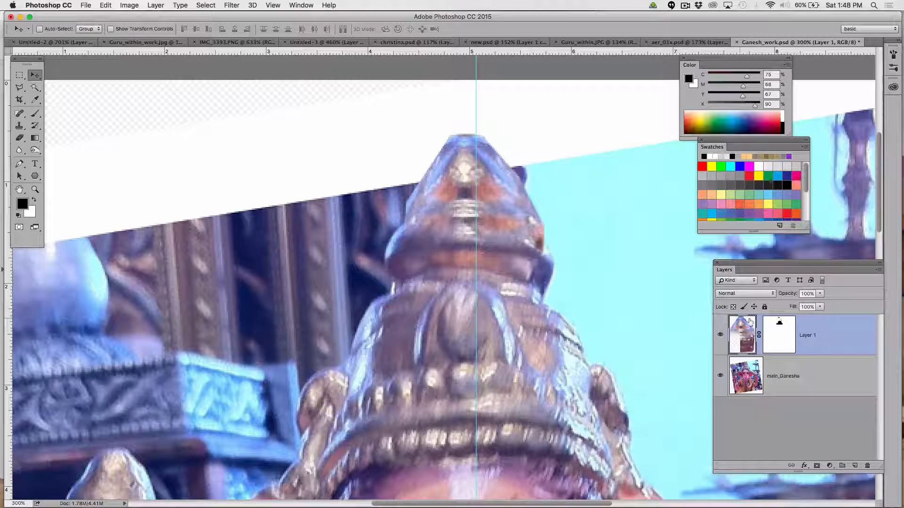
# - Return to Layer 1's mask and brush away the ornament's right edge, undoing the first freehand stroke and using a straight one instead
pyautogui.click(790, 335)
pyautogui.press('b')
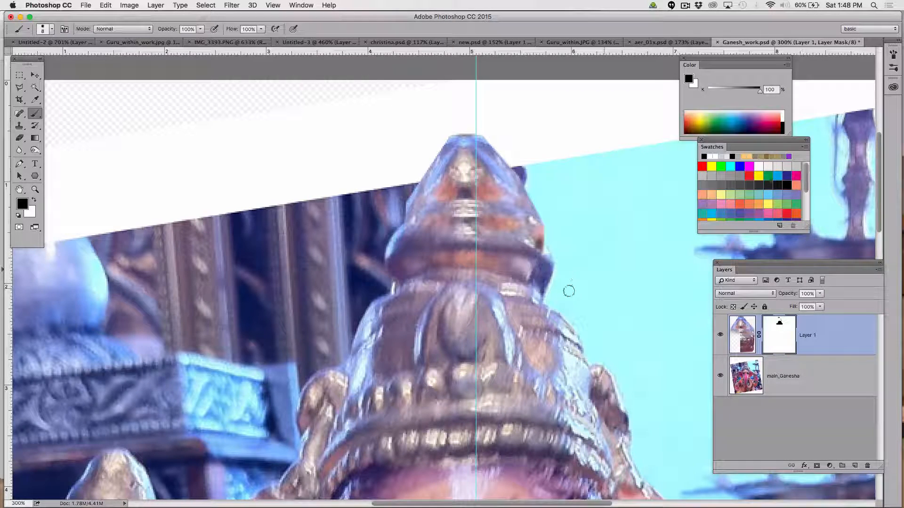
pyautogui.moveTo(526, 273)
pyautogui.mouseDown()
pyautogui.moveTo(546, 228)
pyautogui.moveTo(537, 236)
pyautogui.moveTo(538, 221)
pyautogui.moveTo(524, 237)
pyautogui.moveTo(533, 212)
pyautogui.moveTo(509, 172)
pyautogui.mouseUp()
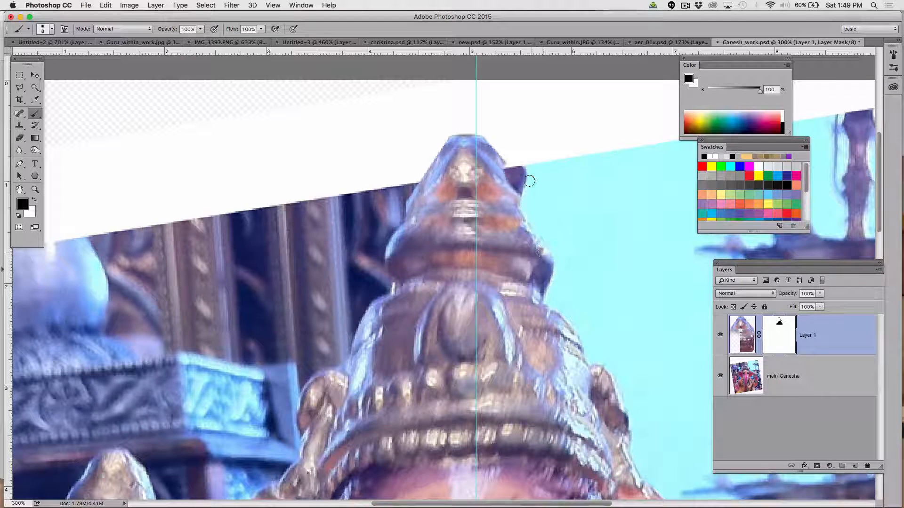
pyautogui.press('super+z')
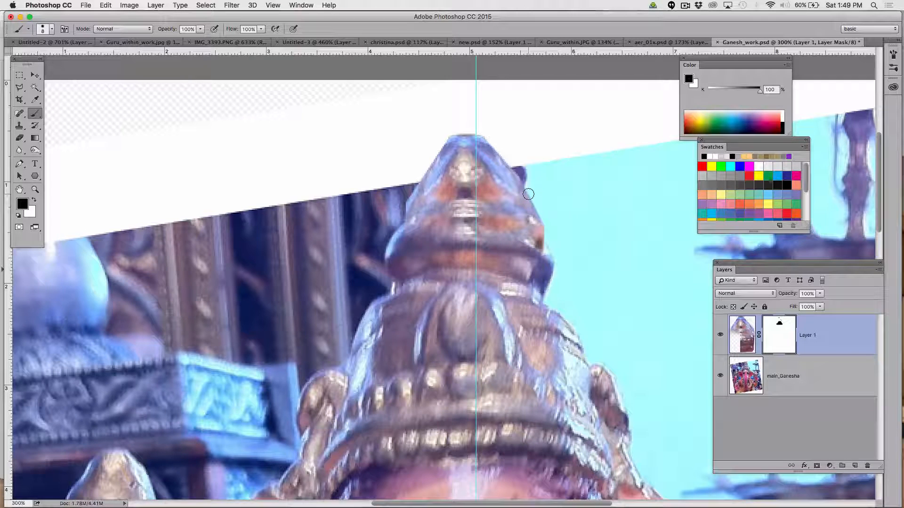
pyautogui.keyDown('shift'); pyautogui.click(481, 131); pyautogui.keyUp('shift')
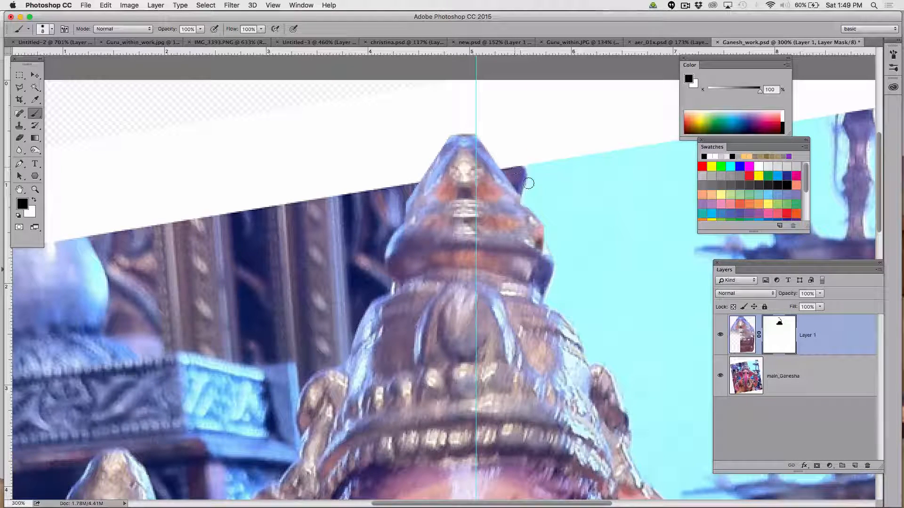
pyautogui.moveTo(538, 215); pyautogui.dragTo(552, 264)
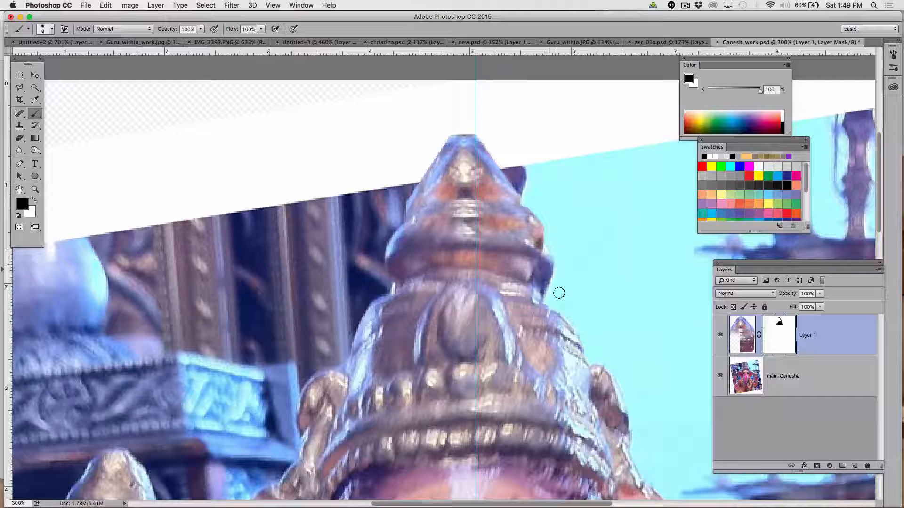
# - Toggle Layer 1's visibility to compare the masked ornament with the original crown underneath
pyautogui.click(721, 336)
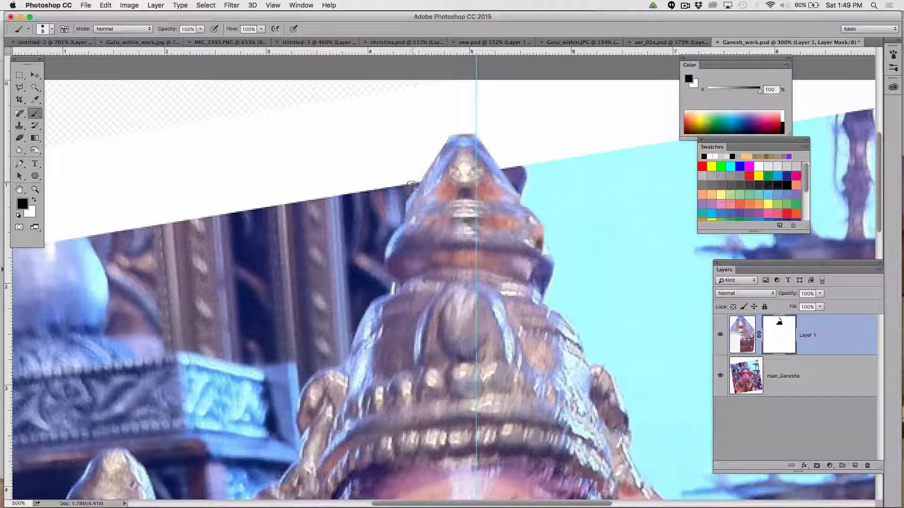
pyautogui.moveTo(414, 190); pyautogui.dragTo(396, 215)
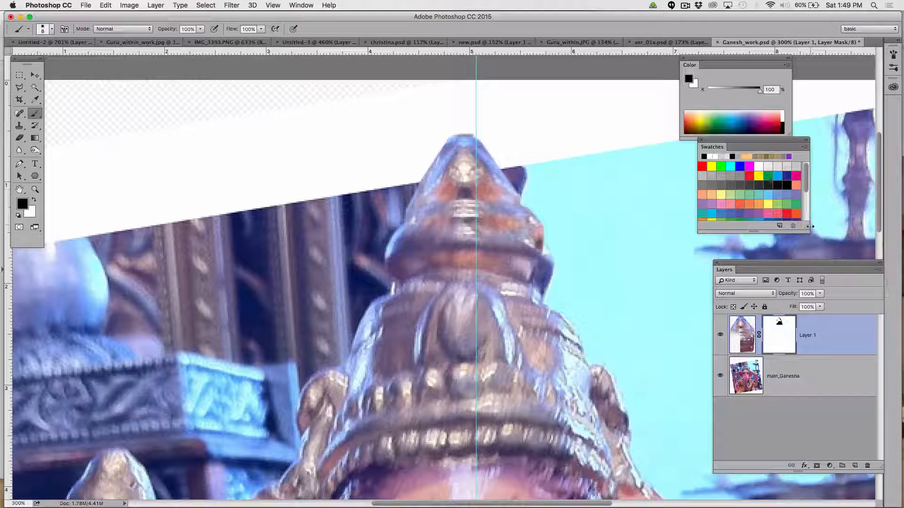
pyautogui.click(719, 336)
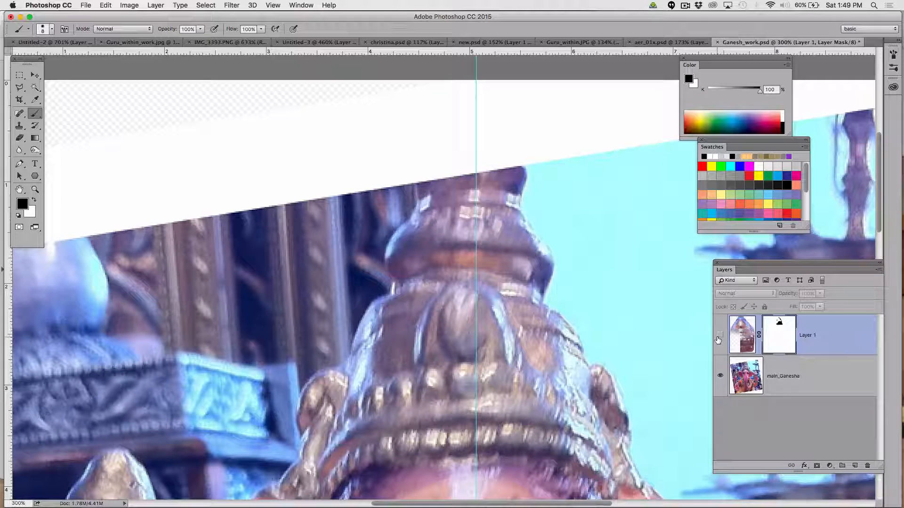
pyautogui.click(719, 336)
# - Apply Hue/Saturation to Layer 1's image, lowering the saturation of the Reds to -69
pyautogui.click(740, 338)
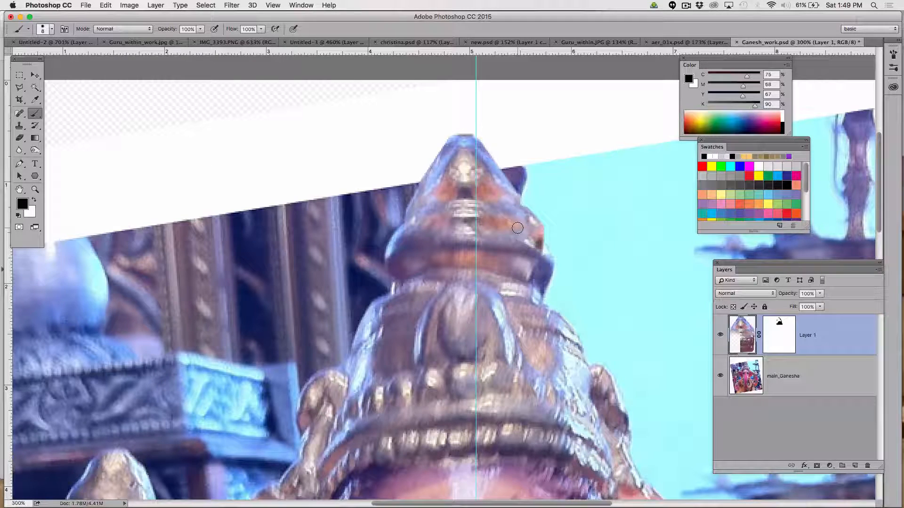
pyautogui.press('super+u')
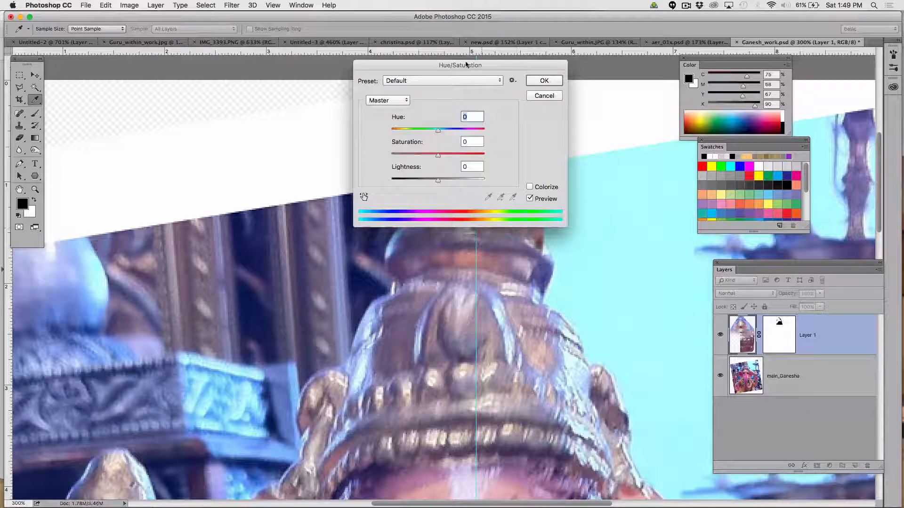
pyautogui.moveTo(517, 63); pyautogui.dragTo(778, 51)
pyautogui.click(637, 92)
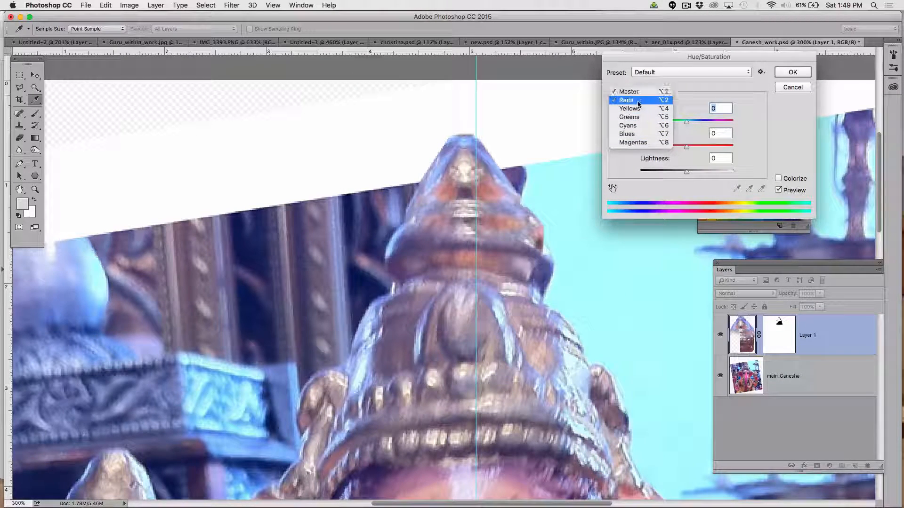
pyautogui.click(638, 100)
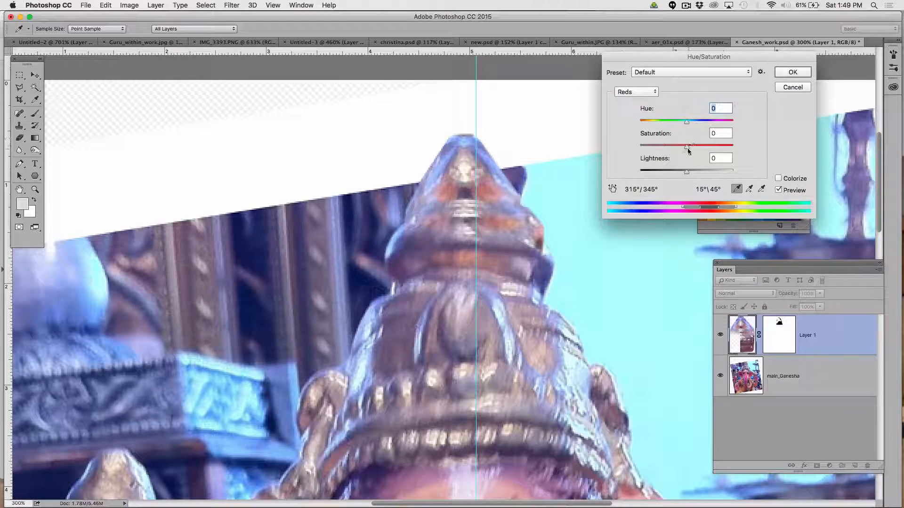
pyautogui.moveTo(686, 147); pyautogui.dragTo(642, 149)
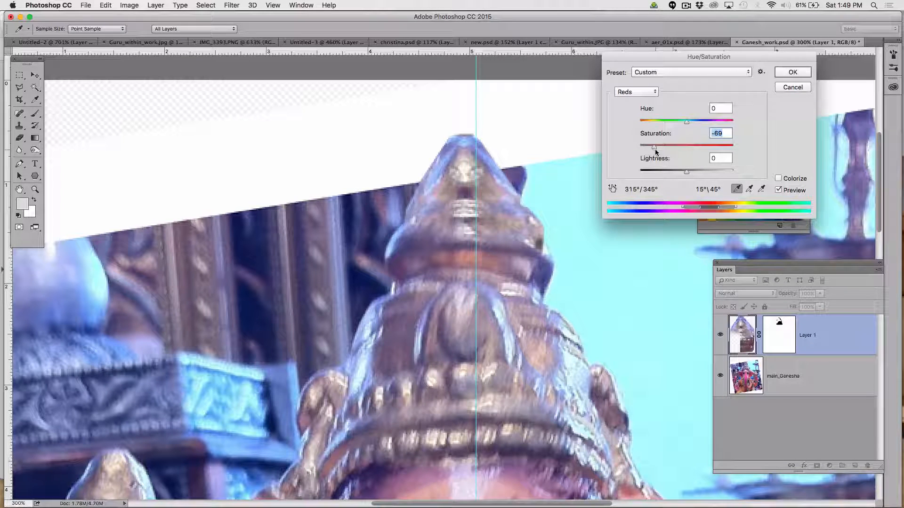
pyautogui.click(791, 71)
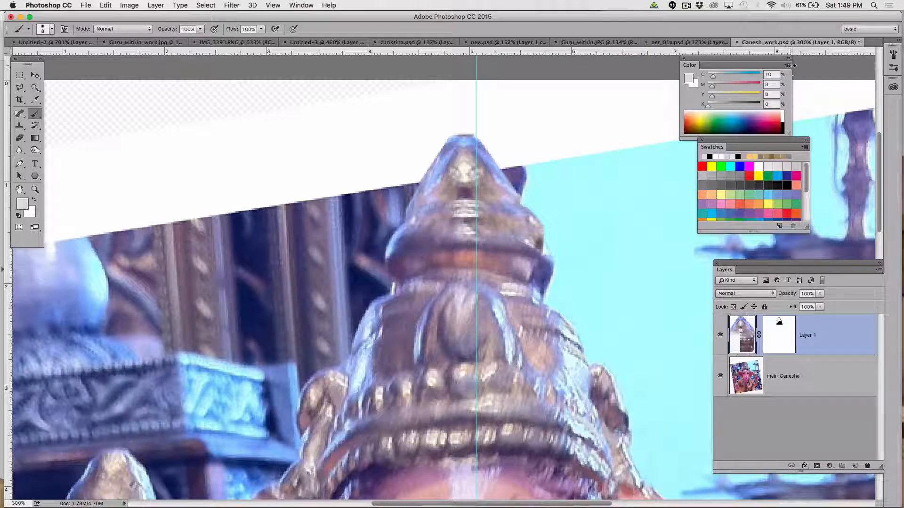
# - Merge Layer 1 down into main_Ganesha and save the document
pyautogui.press('super+1')
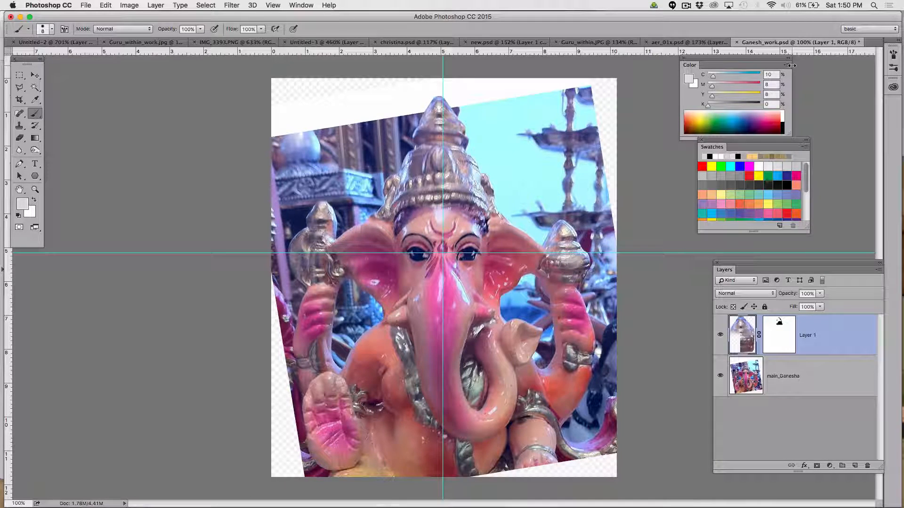
pyautogui.press('super+equal')
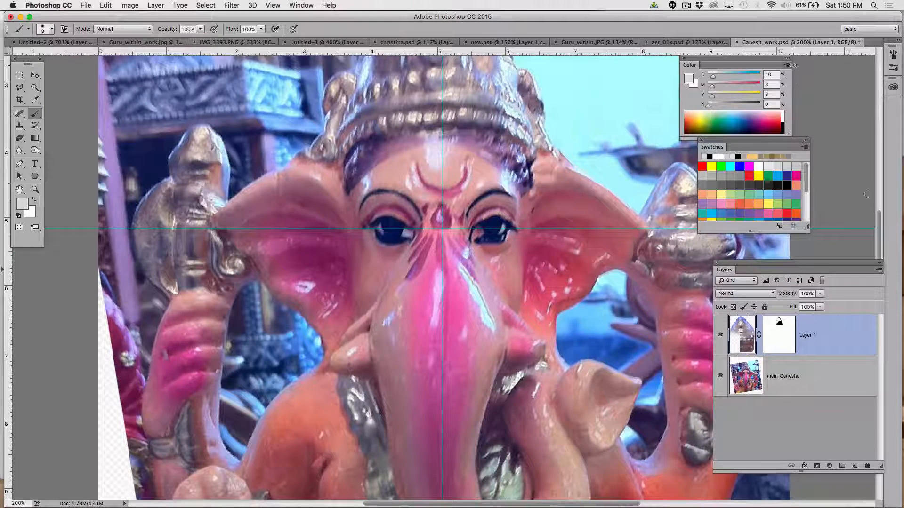
pyautogui.scroll(5, 471, 181)
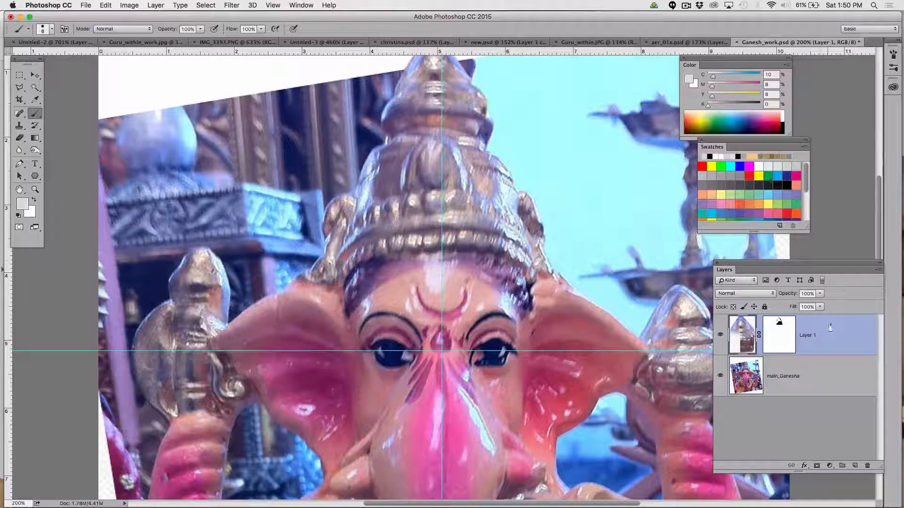
pyautogui.press('super+e')
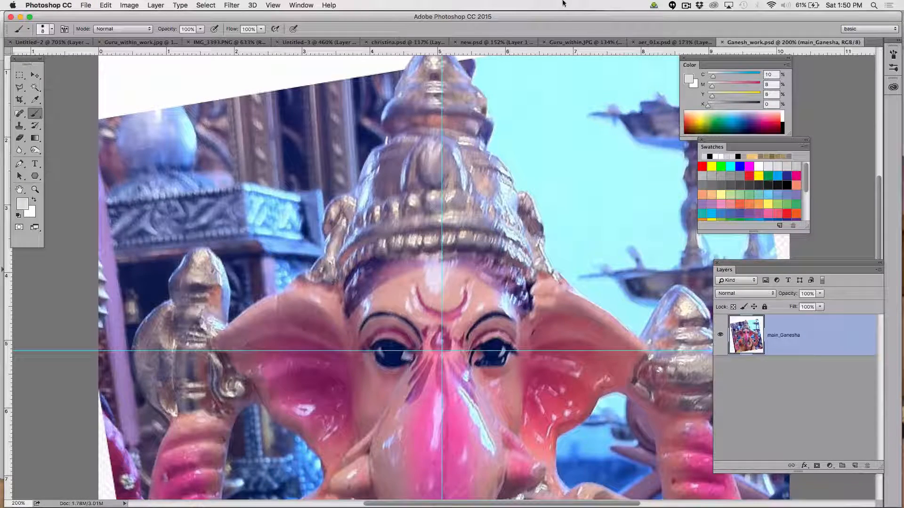
# - Display the Paths panel next to the Color panel and activate the Pen tool
pyautogui.scroll(4, 600, 137)
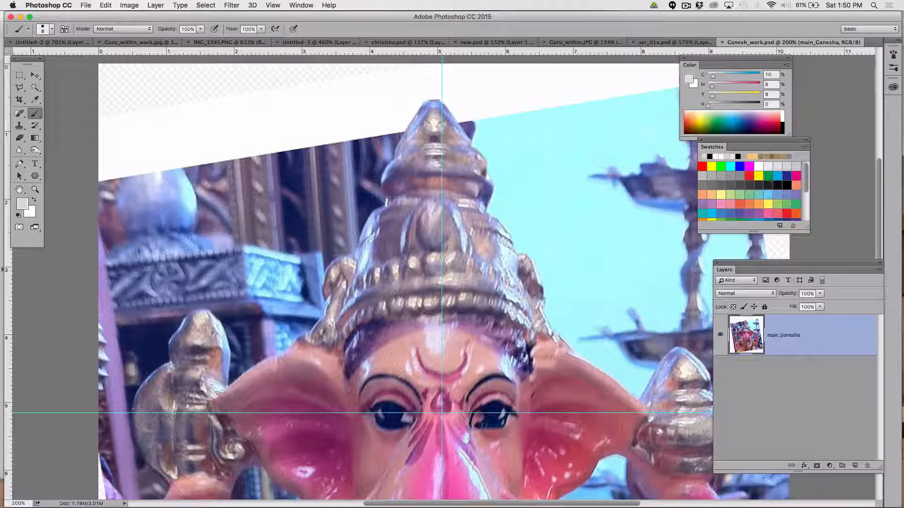
pyautogui.scroll(-1, 542, 126)
pyautogui.scroll(4, 542, 126)
pyautogui.scroll(-4, 541, 125)
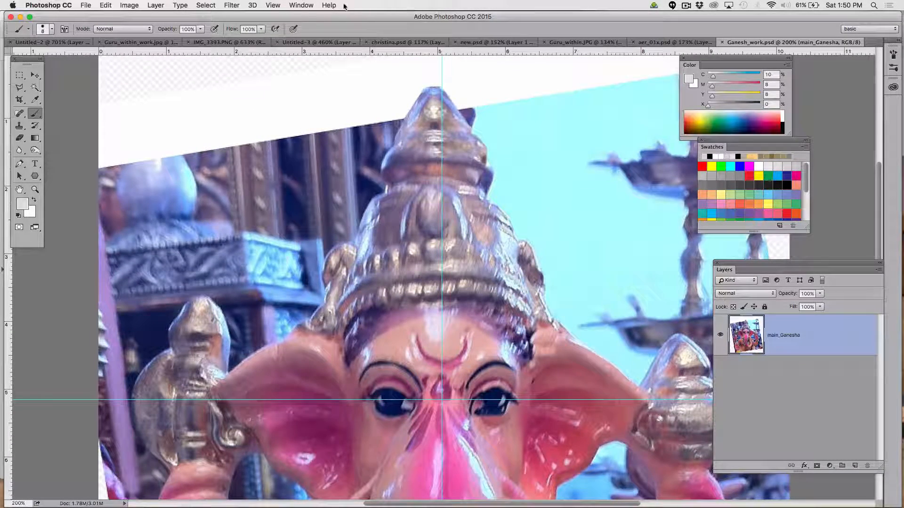
pyautogui.click(298, 4)
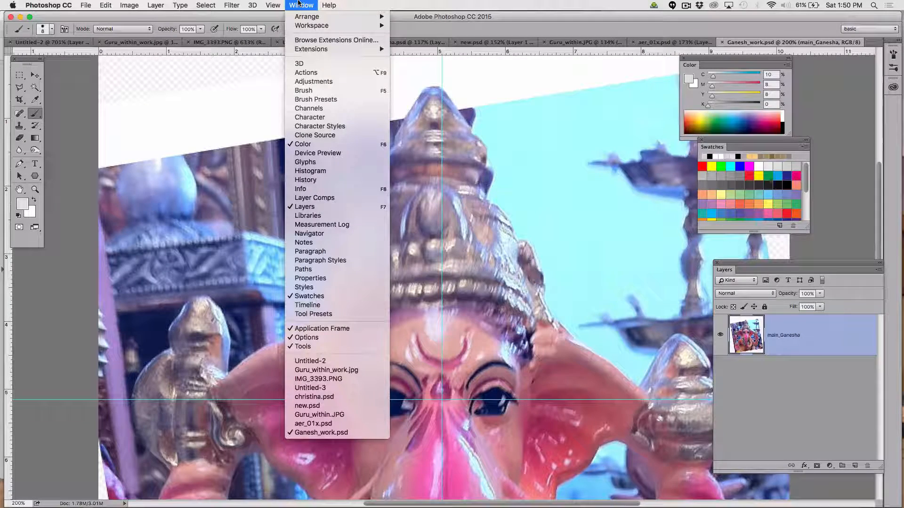
pyautogui.click(343, 270)
pyautogui.moveTo(364, 251); pyautogui.dragTo(609, 79)
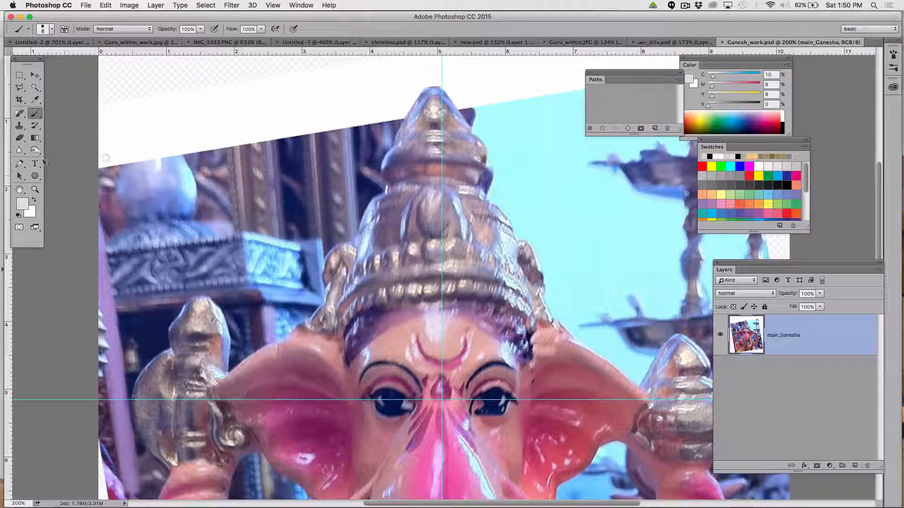
pyautogui.click(19, 164)
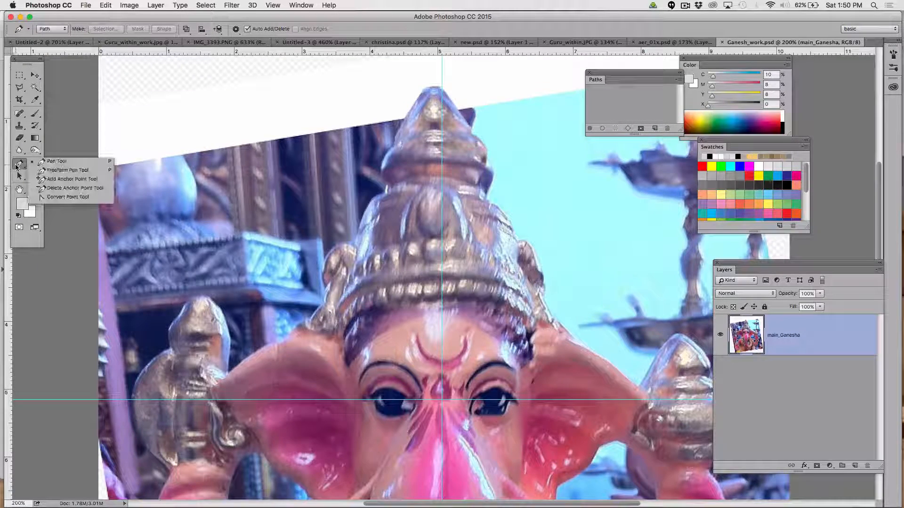
pyautogui.click(56, 161)
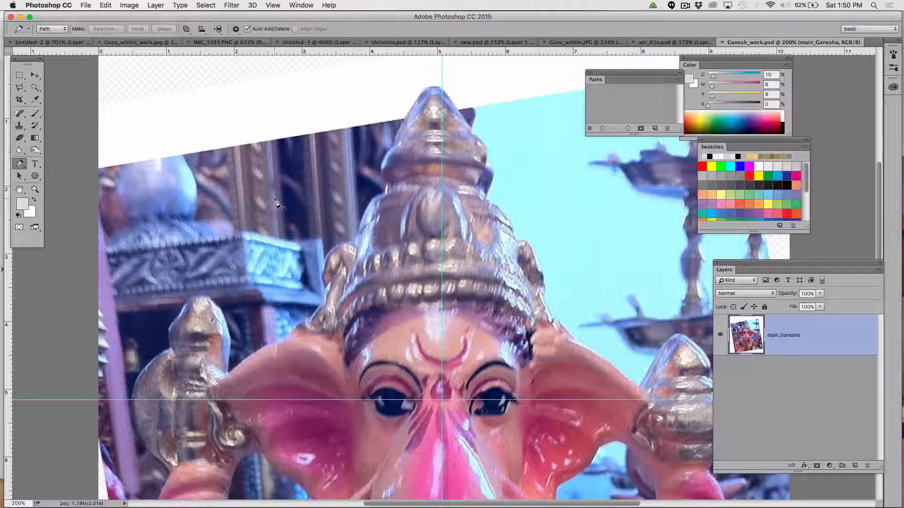
pyautogui.click(685, 6)
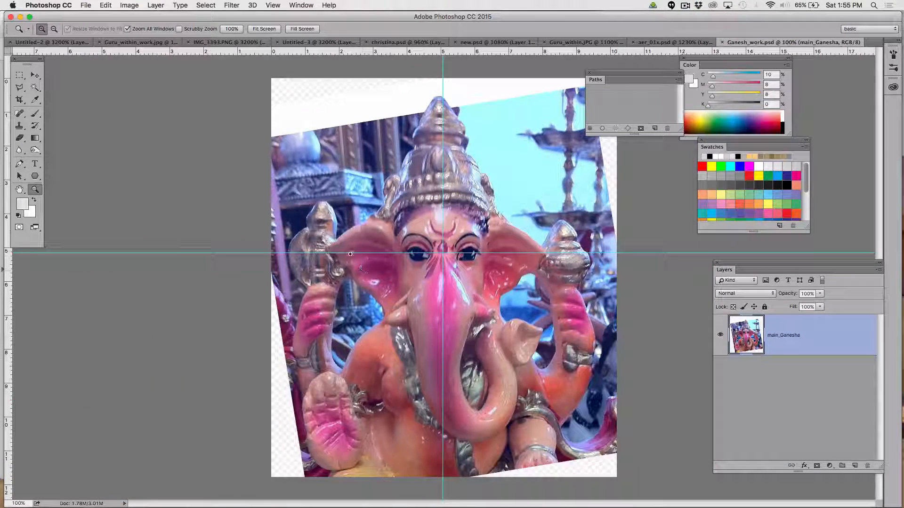
# - Zoom to 300% and marquee-select a rectangle around the ear's tip and the scroll ornament beside the silver axe
pyautogui.click(315, 254)
pyautogui.click(449, 268)
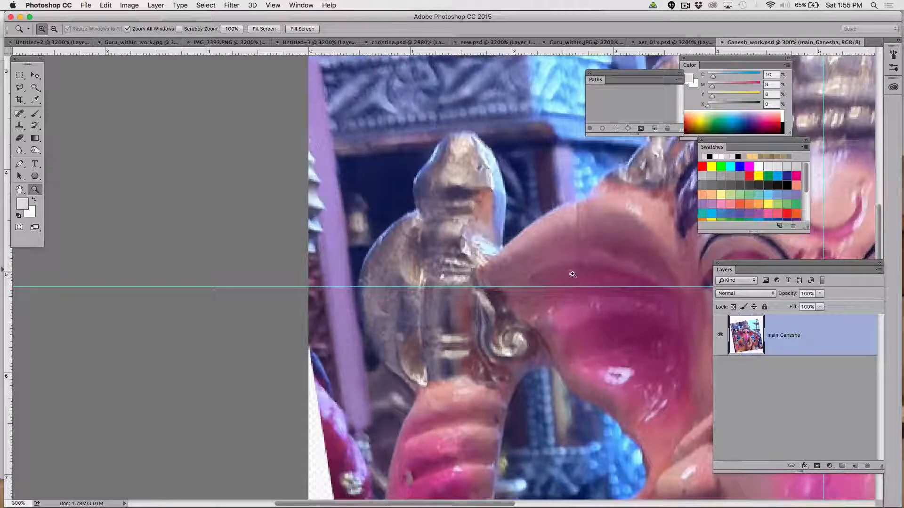
pyautogui.press('space')
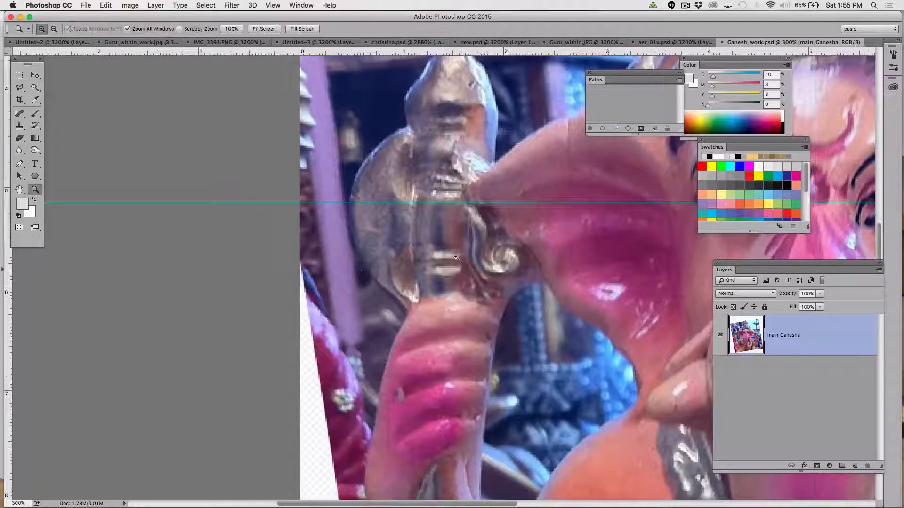
pyautogui.click(19, 75)
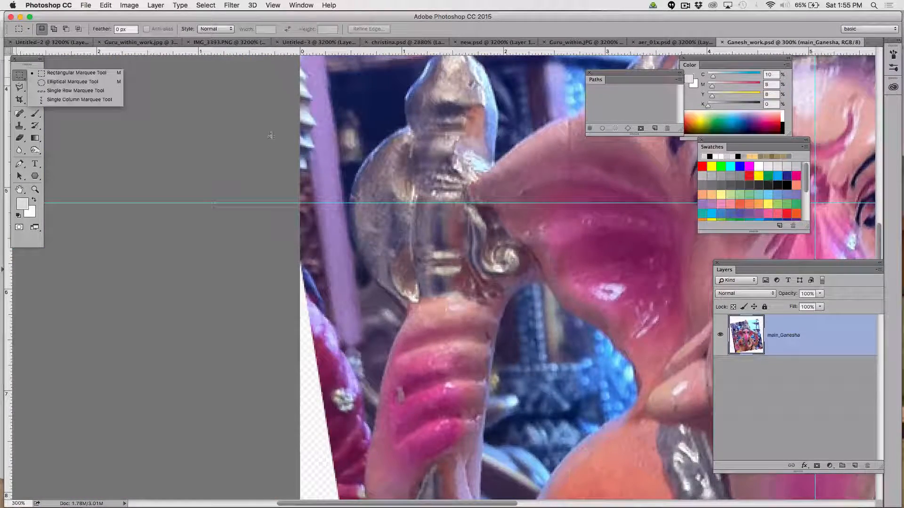
pyautogui.click(454, 164)
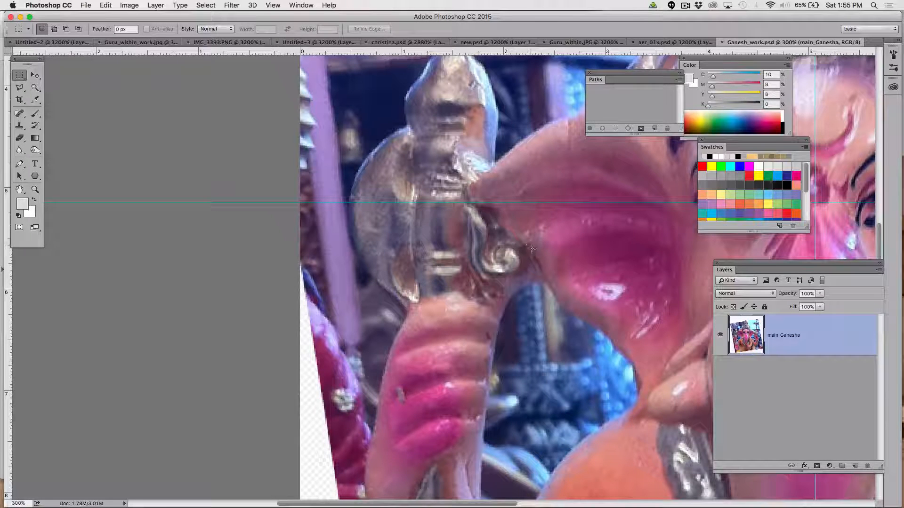
pyautogui.moveTo(544, 283); pyautogui.dragTo(429, 131)
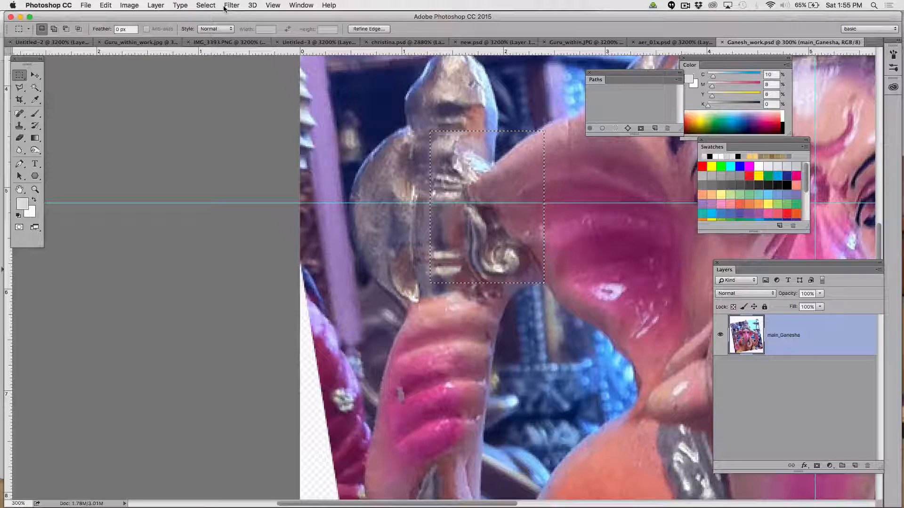
# - Copy the selected ear tip and ornament to a new layer and move the copy over the opposite ear's tip
pyautogui.click(156, 5)
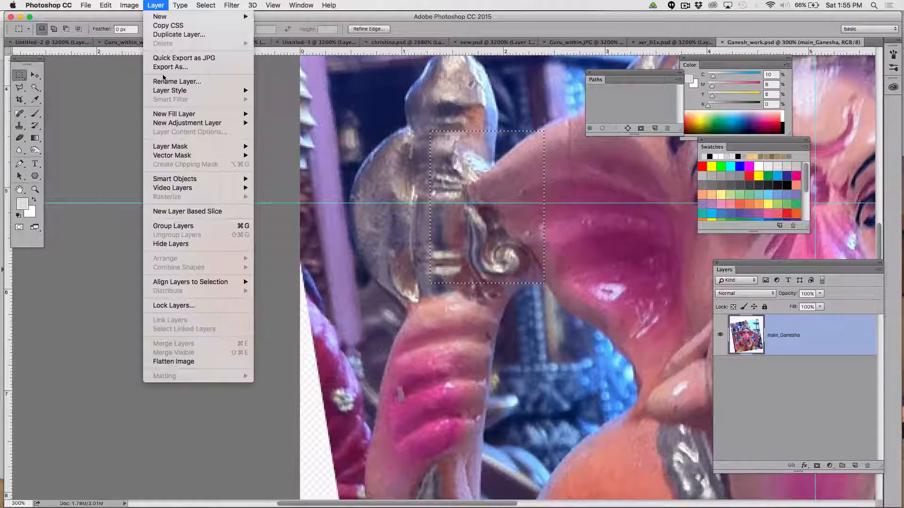
pyautogui.moveTo(191, 20)
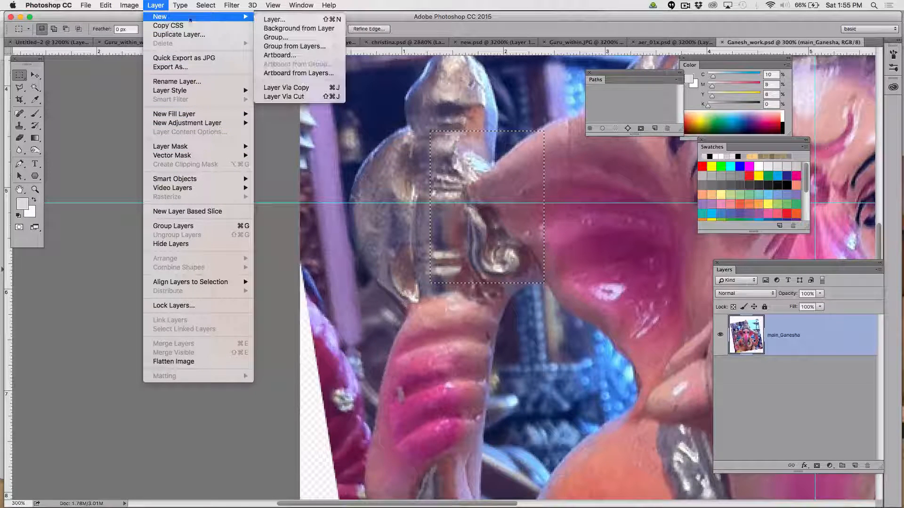
pyautogui.click(287, 87)
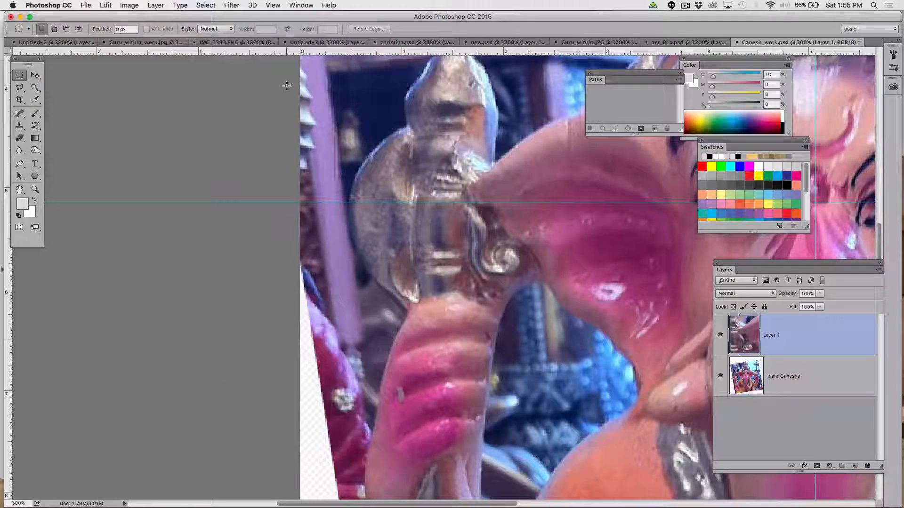
pyautogui.press('super+0')
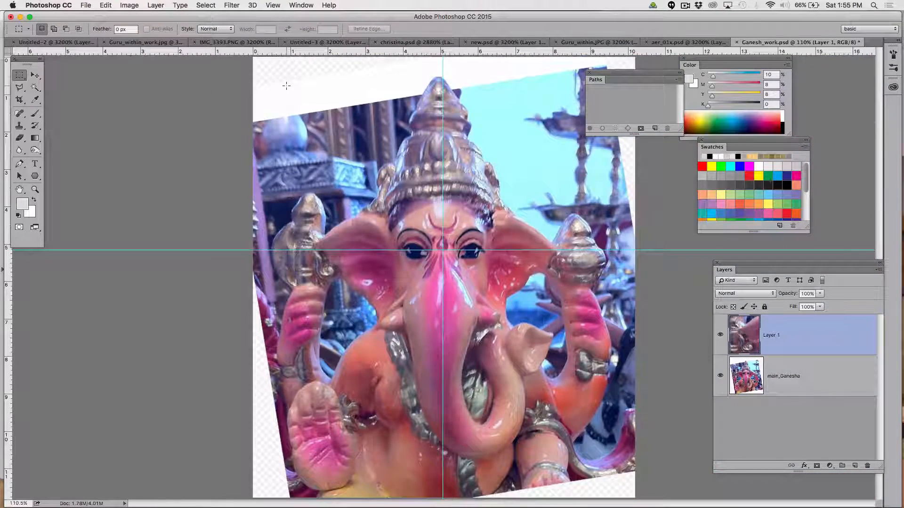
pyautogui.press('v')
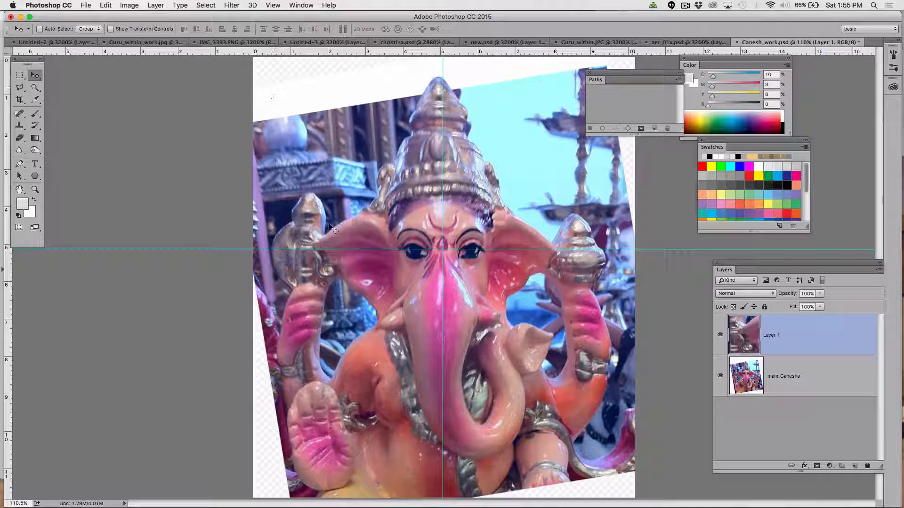
pyautogui.moveTo(326, 237); pyautogui.dragTo(583, 259)
# - Mirror the copied patch horizontally to a width of -97.53% and align its ear edge with the ear beside the shell-shaped finial
pyautogui.press('super+t')
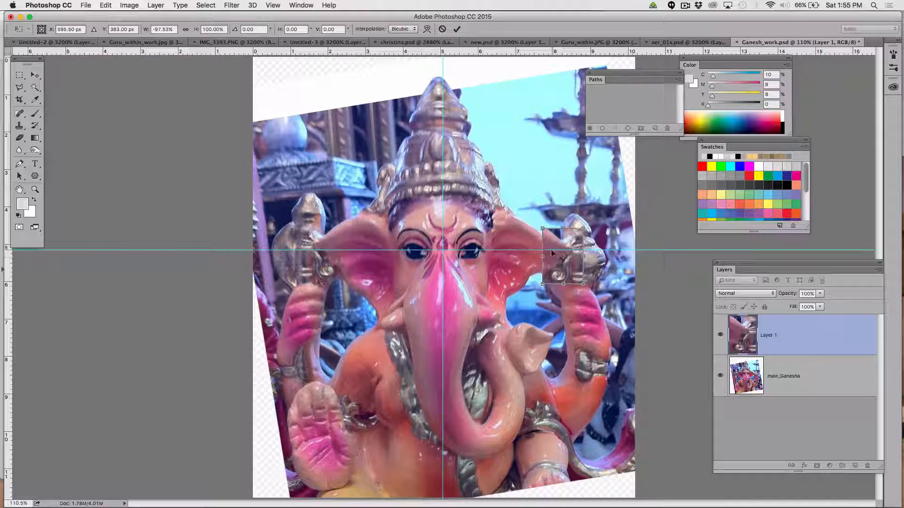
pyautogui.moveTo(563, 259); pyautogui.dragTo(554, 257)
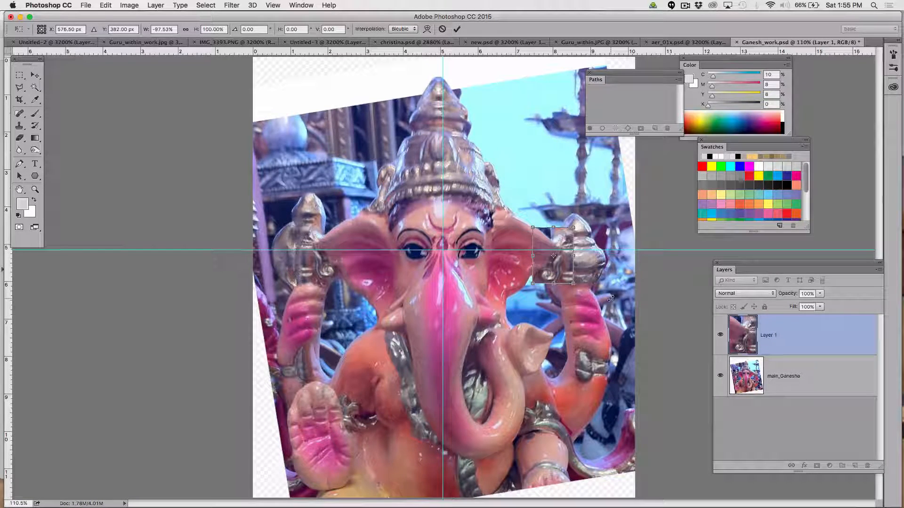
pyautogui.press('super+equal')
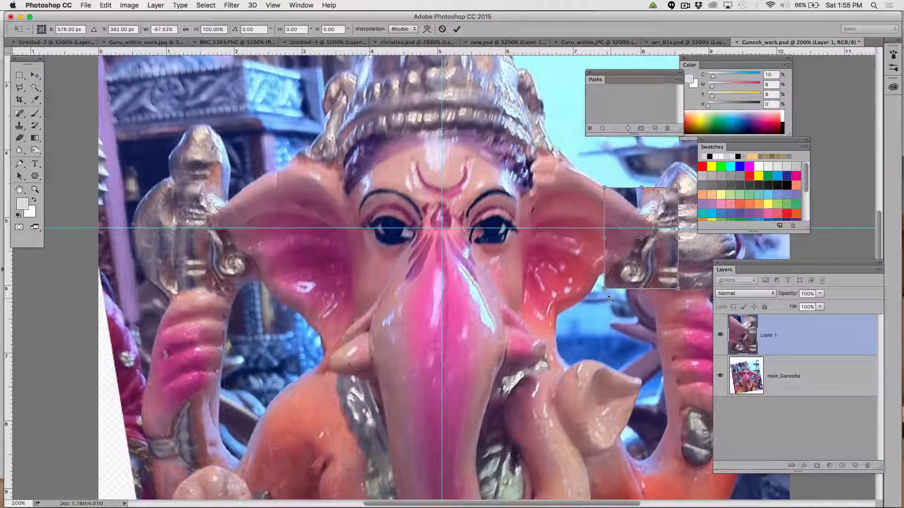
pyautogui.press('super+equal')
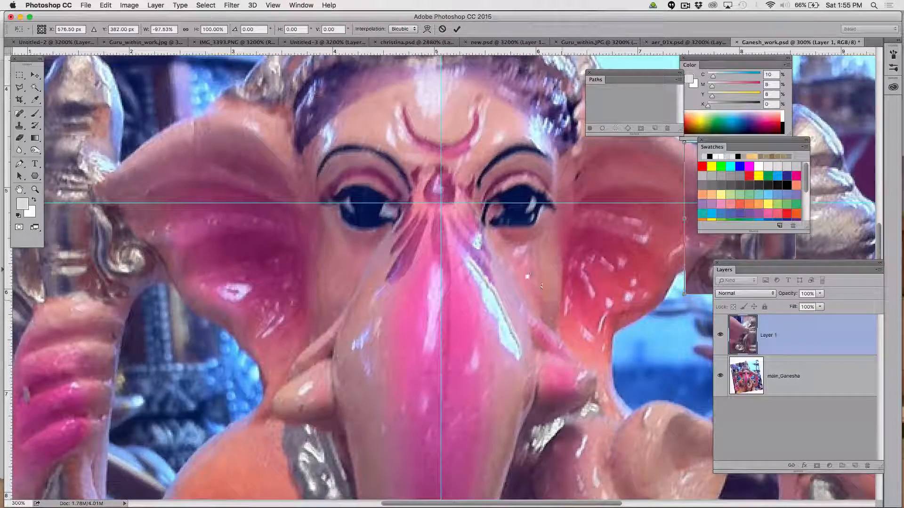
pyautogui.hscroll(10, 541, 284)
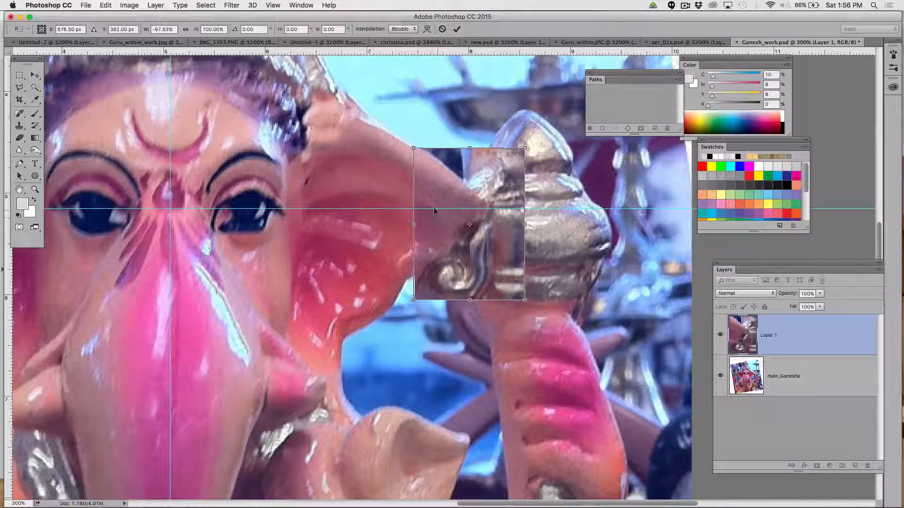
pyautogui.moveTo(428, 206)
pyautogui.mouseDown()
pyautogui.moveTo(441, 305)
pyautogui.moveTo(400, 212)
pyautogui.moveTo(422, 201)
pyautogui.mouseUp()
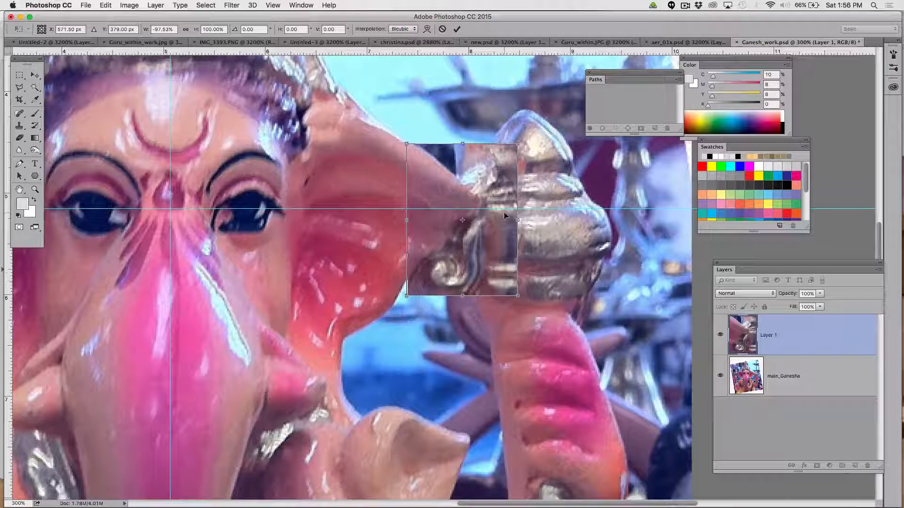
pyautogui.press('Return')
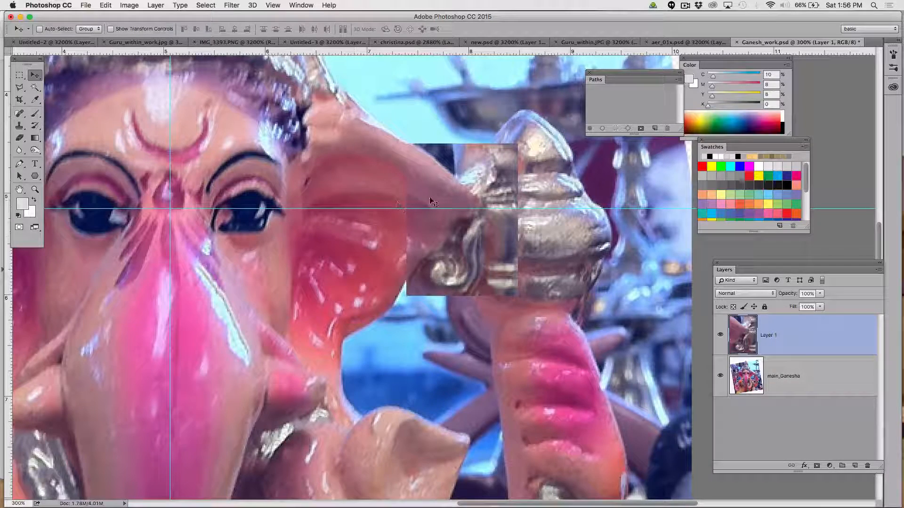
pyautogui.moveTo(430, 202); pyautogui.dragTo(420, 193)
pyautogui.moveTo(716, 308); pyautogui.dragTo(428, 190)
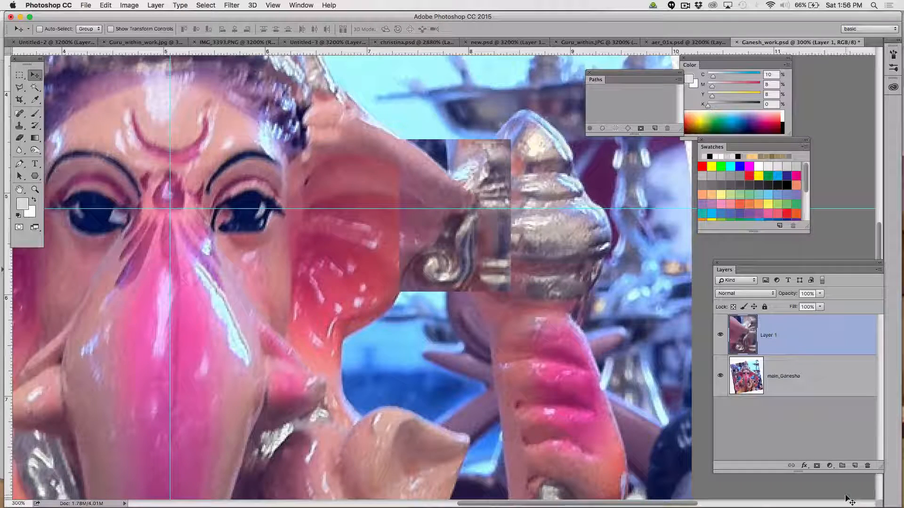
# - Add a layer mask to Layer 1, activate the Brush tool and compare the image with the patch hidden and shown
pyautogui.click(817, 466)
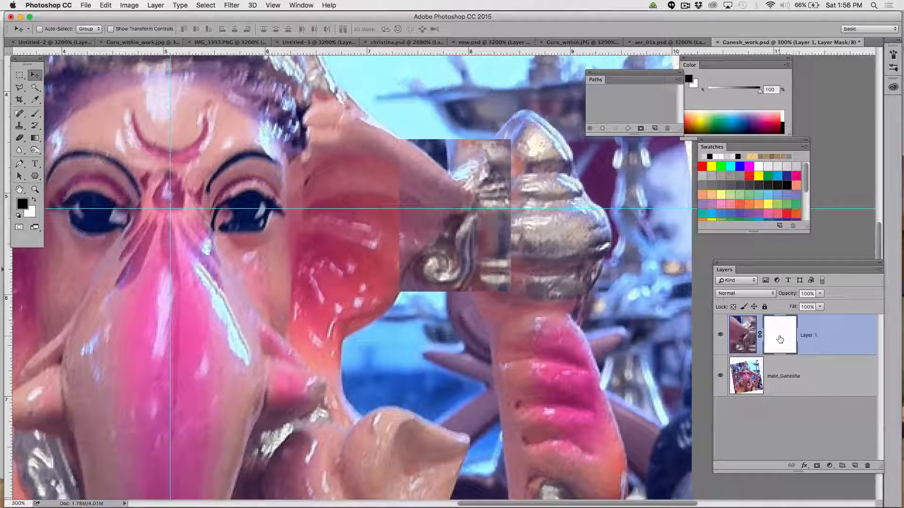
pyautogui.press('b')
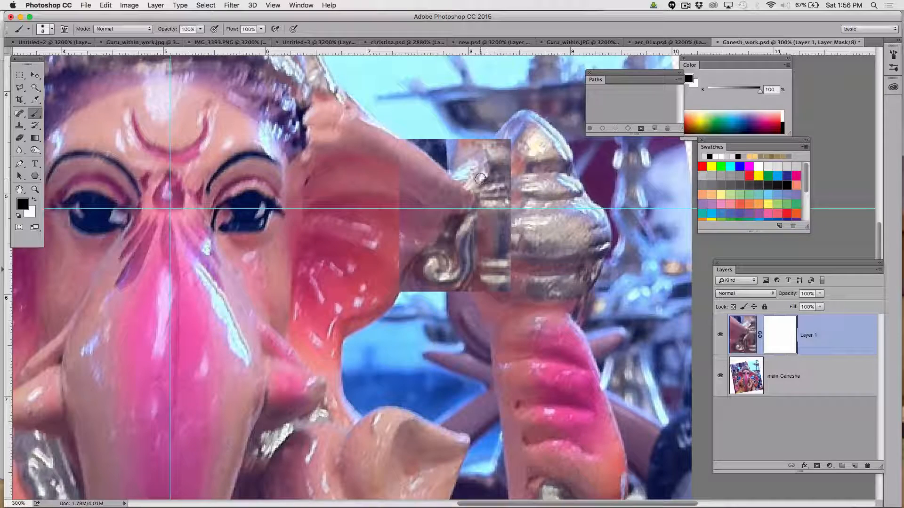
pyautogui.click(721, 335)
pyautogui.click(720, 334)
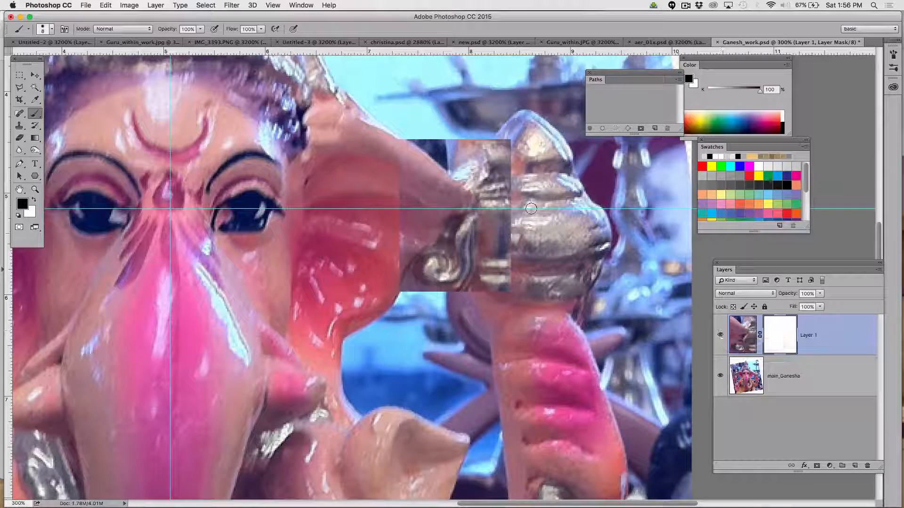
# - Enlarge the brush to 25 px and paint black on Layer 1's mask to hide the patch's ornament and background over the finial
pyautogui.moveTo(469, 175)
pyautogui.mouseDown()
pyautogui.moveTo(475, 207)
pyautogui.moveTo(451, 222)
pyautogui.moveTo(449, 241)
pyautogui.moveTo(414, 258)
pyautogui.moveTo(401, 289)
pyautogui.moveTo(479, 253)
pyautogui.moveTo(503, 228)
pyautogui.moveTo(456, 234)
pyautogui.moveTo(580, 306)
pyautogui.moveTo(493, 287)
pyautogui.moveTo(452, 259)
pyautogui.moveTo(431, 267)
pyautogui.moveTo(485, 286)
pyautogui.mouseUp()
pyautogui.press('super+z')
pyautogui.press(']')
pyautogui.press(']')
pyautogui.press(']')
pyautogui.moveTo(450, 260)
pyautogui.mouseDown()
pyautogui.moveTo(485, 241)
pyautogui.moveTo(472, 245)
pyautogui.moveTo(474, 232)
pyautogui.moveTo(502, 184)
pyautogui.moveTo(467, 149)
pyautogui.moveTo(423, 144)
pyautogui.moveTo(537, 153)
pyautogui.mouseUp()
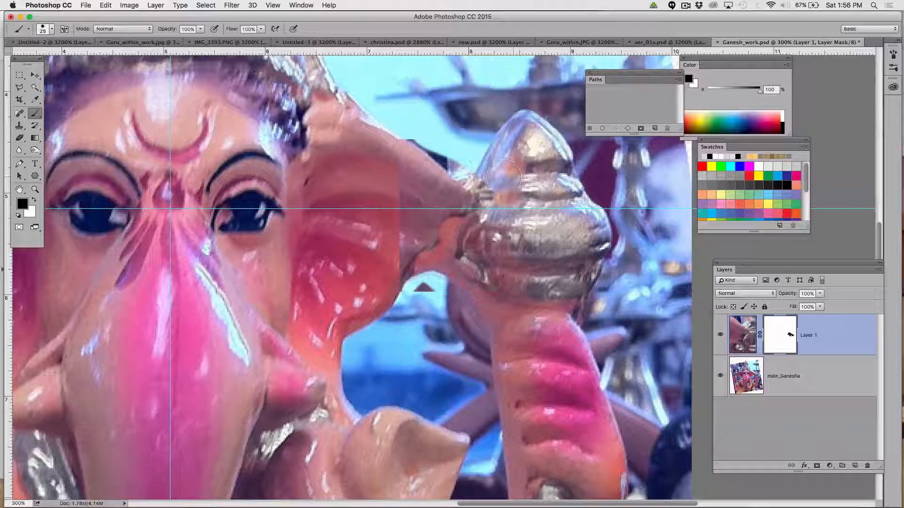
pyautogui.moveTo(432, 123); pyautogui.dragTo(416, 129)
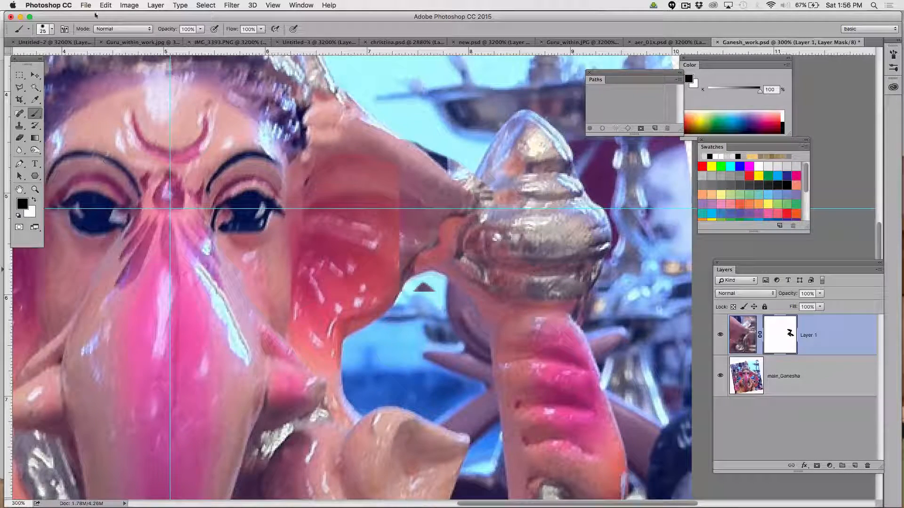
# - Set the brush hardness to 45% and paint Layer 1's mask along the patch's vertical edge to soften the seam on the ear
pyautogui.click(43, 31)
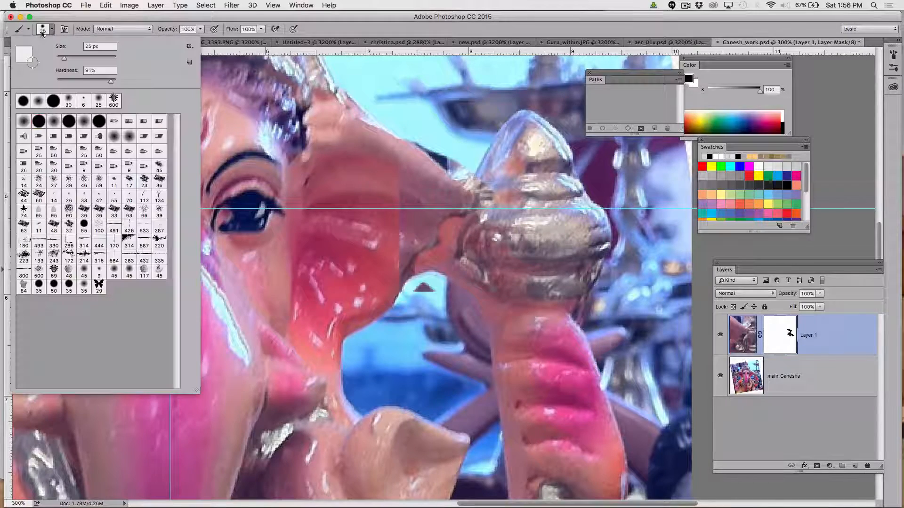
pyautogui.click(82, 81)
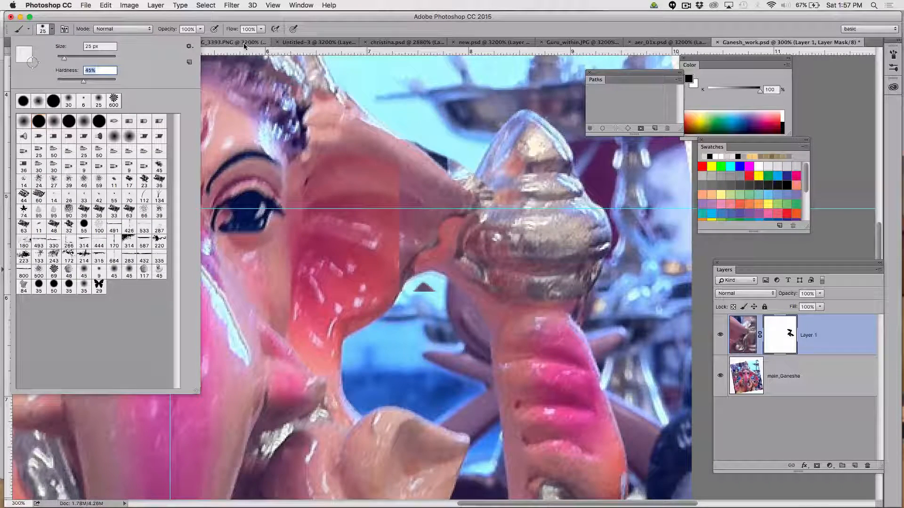
pyautogui.click(318, 23)
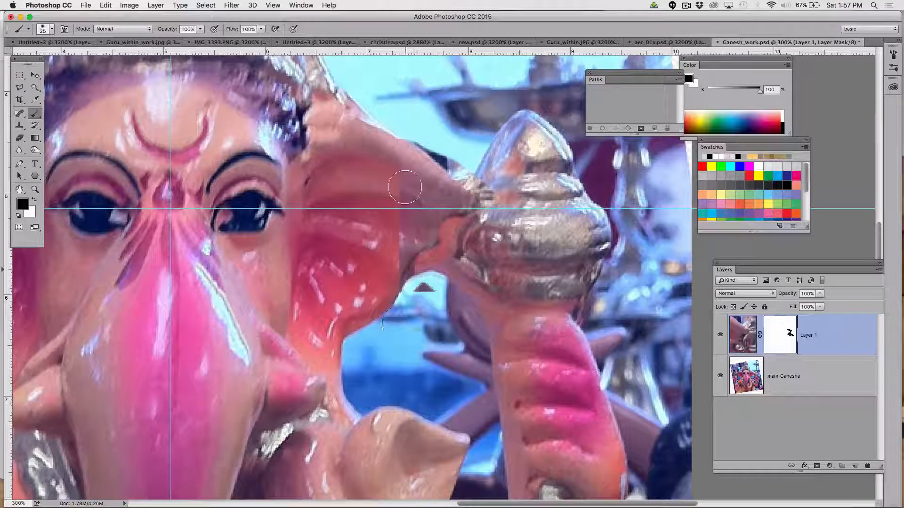
pyautogui.moveTo(405, 188)
pyautogui.mouseDown()
pyautogui.moveTo(400, 246)
pyautogui.moveTo(449, 250)
pyautogui.moveTo(435, 280)
pyautogui.mouseUp()
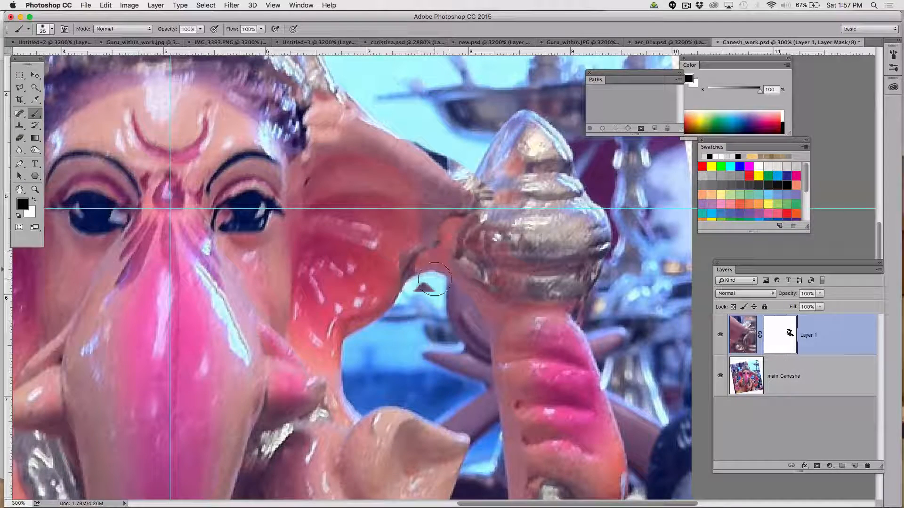
# - Move the masked ear-tip patch outward and down so it extends the ear to the silver finial
pyautogui.press('v')
pyautogui.moveTo(427, 121)
pyautogui.mouseDown()
pyautogui.moveTo(510, 312)
pyautogui.moveTo(467, 221)
pyautogui.moveTo(564, 257)
pyautogui.moveTo(466, 213)
pyautogui.mouseUp()
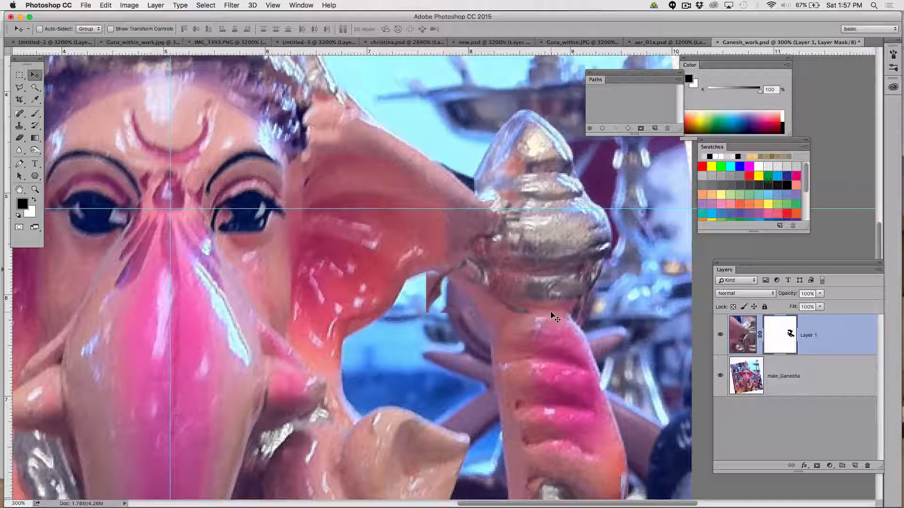
pyautogui.press('super')
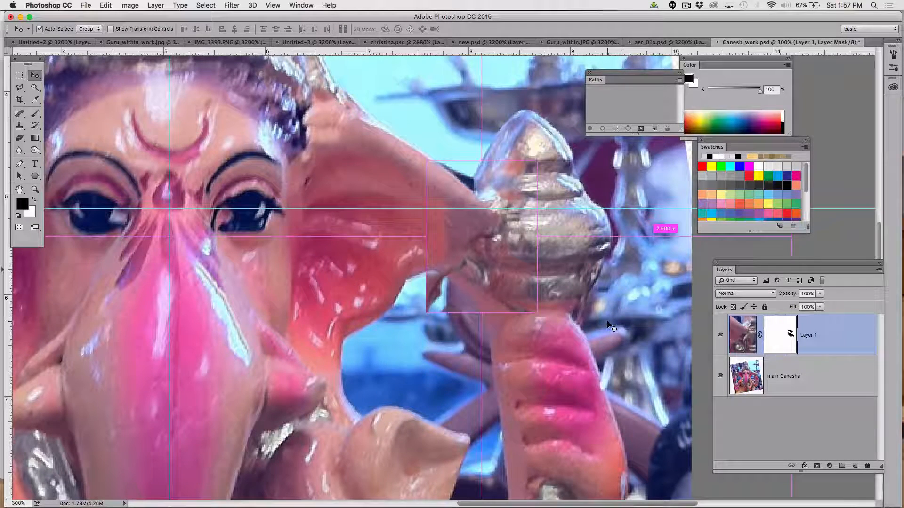
# - Apply Hue/Saturation to Layer 1's image with the Master saturation at +13, discarding the trial hue and saturation changes
pyautogui.click(743, 334)
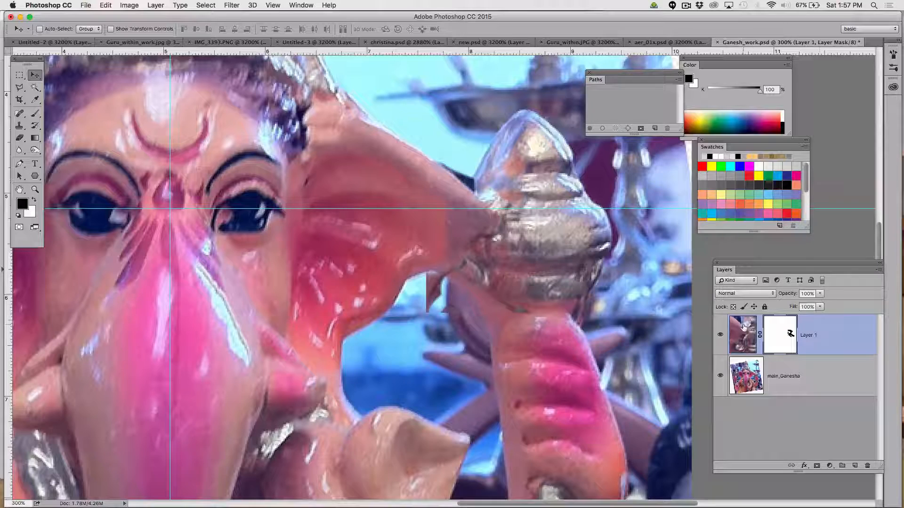
pyautogui.press('super+u')
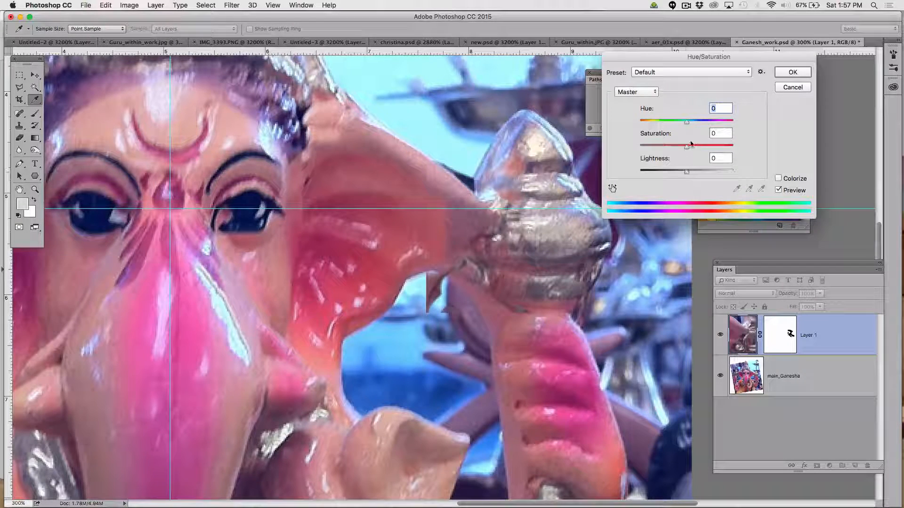
pyautogui.moveTo(685, 149); pyautogui.dragTo(705, 144)
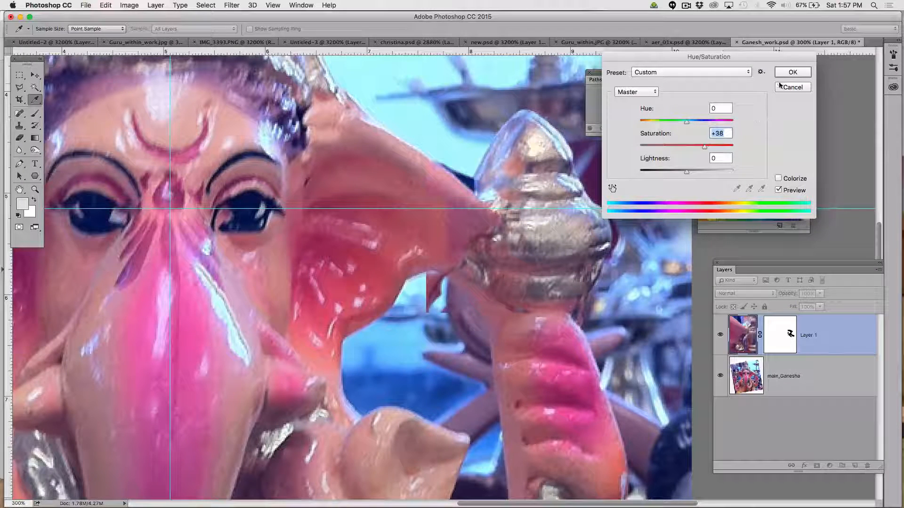
pyautogui.moveTo(687, 122); pyautogui.dragTo(653, 123)
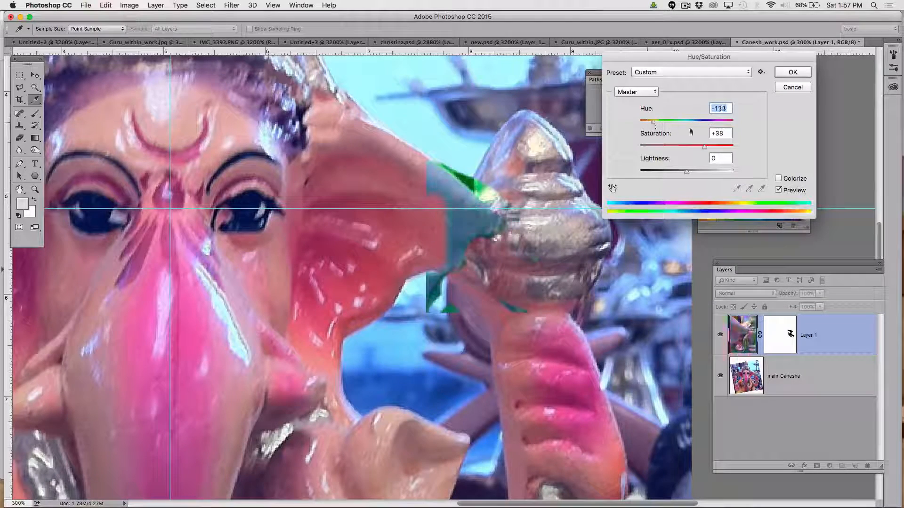
pyautogui.keyDown('alt'); pyautogui.click(800, 90); pyautogui.keyUp('alt')
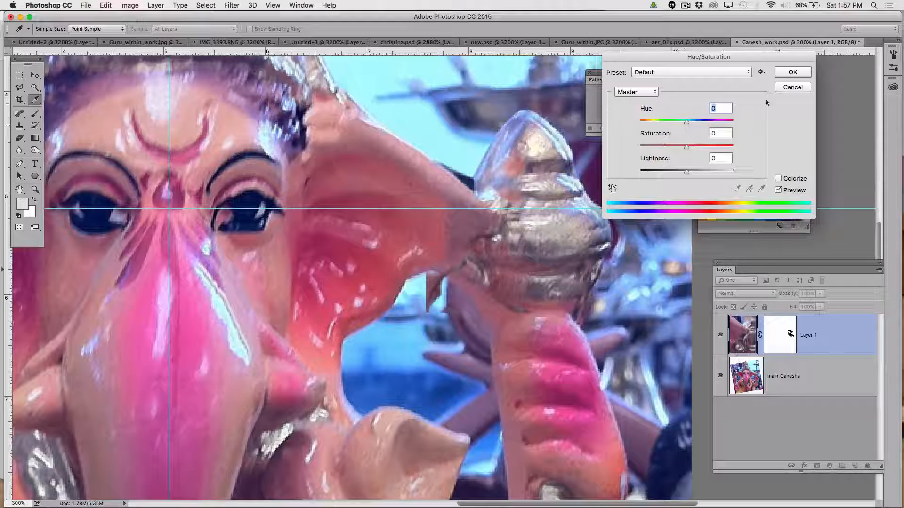
pyautogui.moveTo(687, 146); pyautogui.dragTo(693, 148)
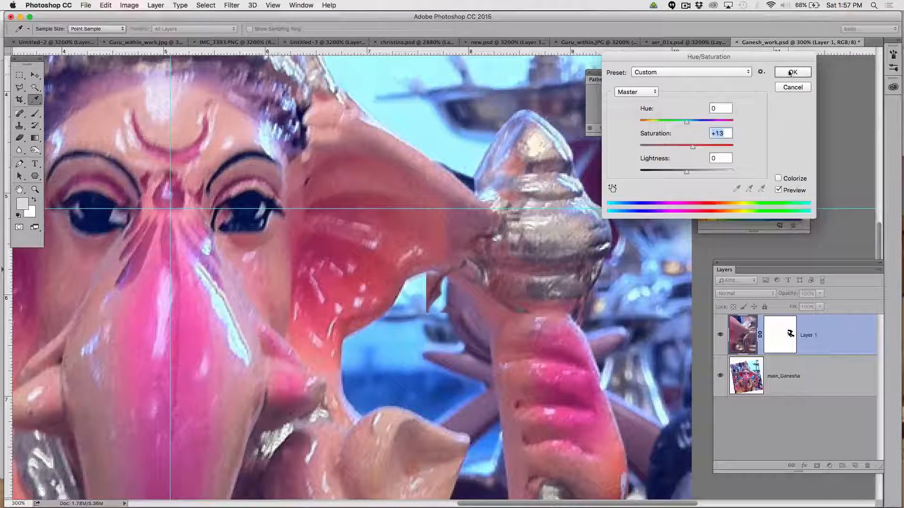
pyautogui.click(791, 73)
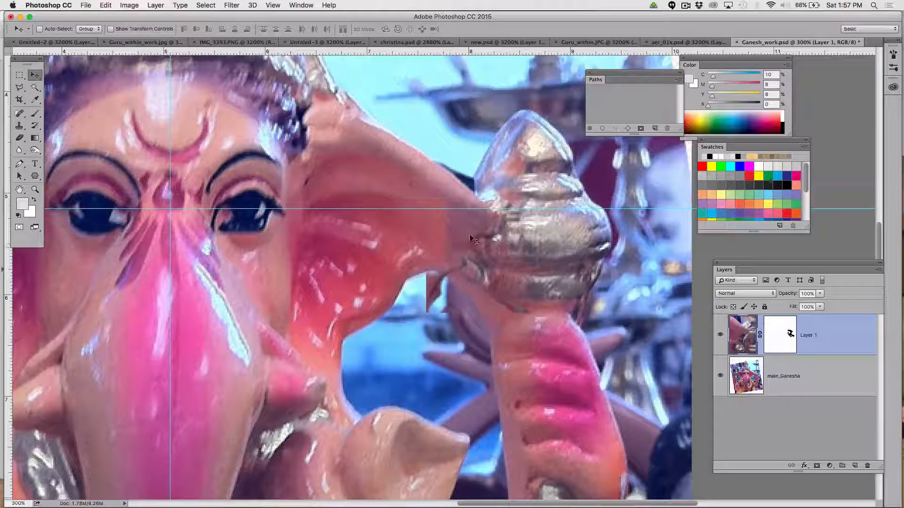
# - Paint black on Layer 1's mask to blend the remaining seam near the ear's tip, and save the document
pyautogui.press('b')
pyautogui.click(789, 337)
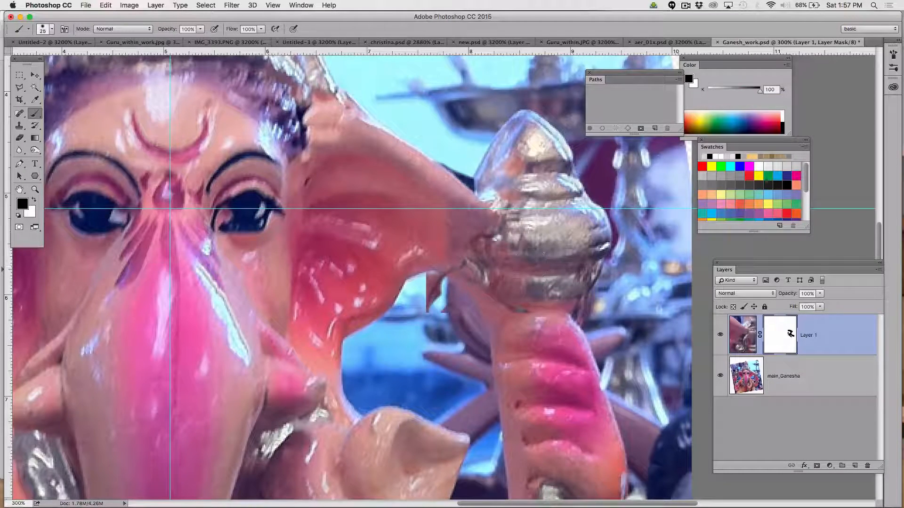
pyautogui.moveTo(458, 223)
pyautogui.mouseDown()
pyautogui.moveTo(444, 238)
pyautogui.moveTo(446, 204)
pyautogui.moveTo(456, 225)
pyautogui.moveTo(457, 211)
pyautogui.moveTo(473, 222)
pyautogui.moveTo(477, 241)
pyautogui.moveTo(450, 240)
pyautogui.moveTo(475, 261)
pyautogui.moveTo(451, 255)
pyautogui.moveTo(435, 238)
pyautogui.mouseUp()
pyautogui.press('x')
pyautogui.press('x')
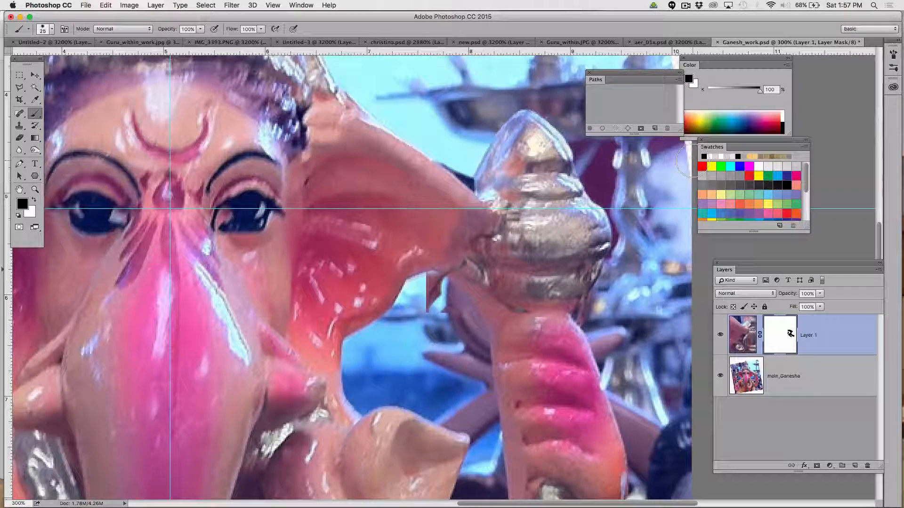
pyautogui.press('super+minus')
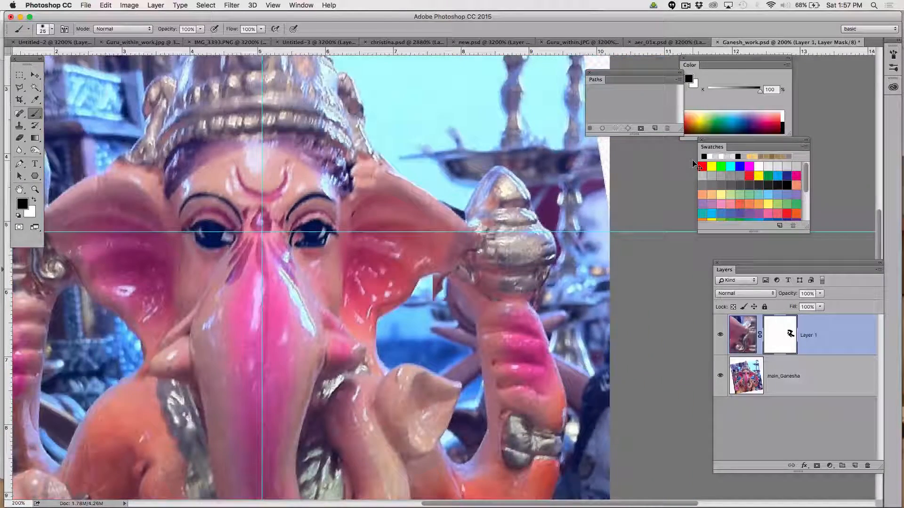
pyautogui.press('super+minus')
pyautogui.press('super+s')
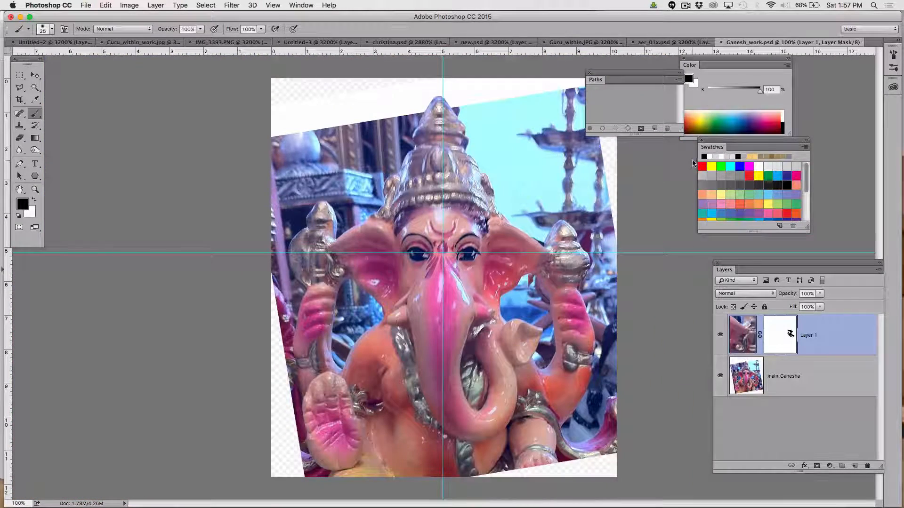
# - Merge Layer 1 down into main_Ganesha, and crop the canvas on all four sides to closely frame the crown, ears and trunk
pyautogui.press('super+e')
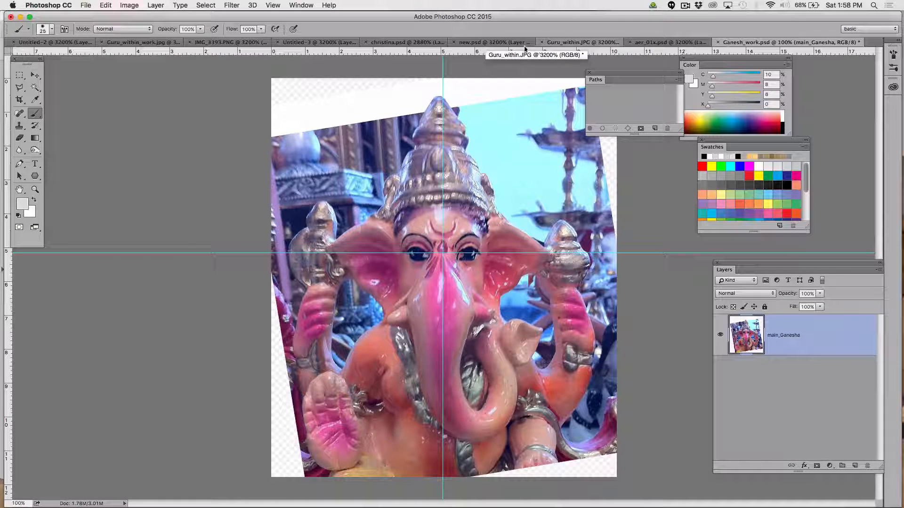
pyautogui.click(18, 101)
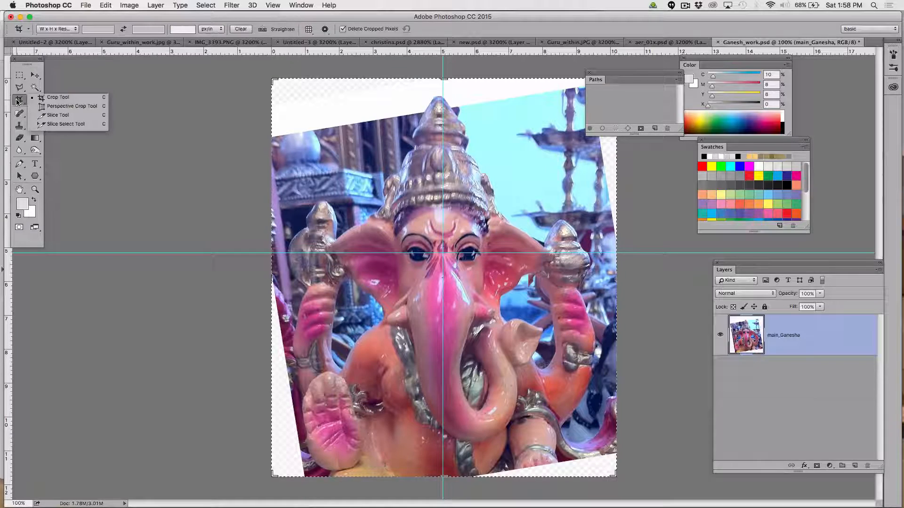
pyautogui.click(444, 473)
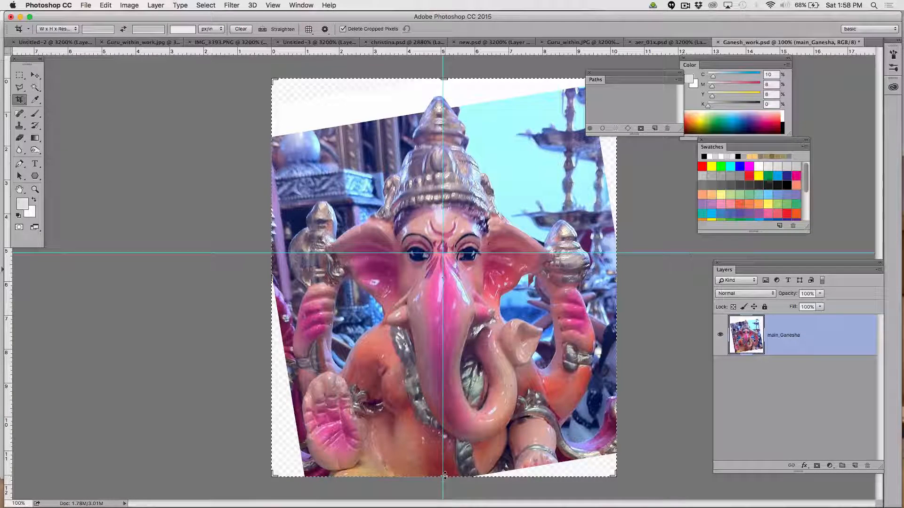
pyautogui.moveTo(445, 473)
pyautogui.mouseDown()
pyautogui.moveTo(445, 440)
pyautogui.moveTo(445, 460)
pyautogui.mouseUp()
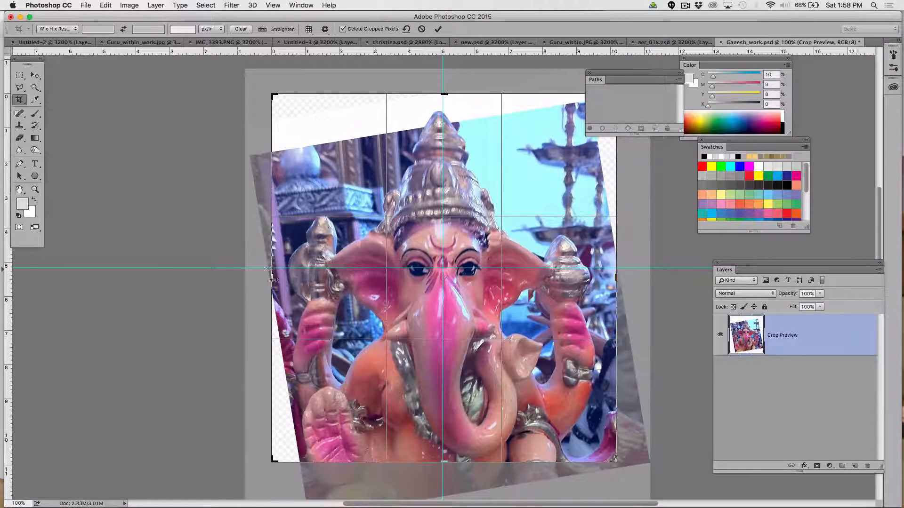
pyautogui.moveTo(271, 278); pyautogui.dragTo(296, 283)
pyautogui.moveTo(595, 278); pyautogui.dragTo(565, 272)
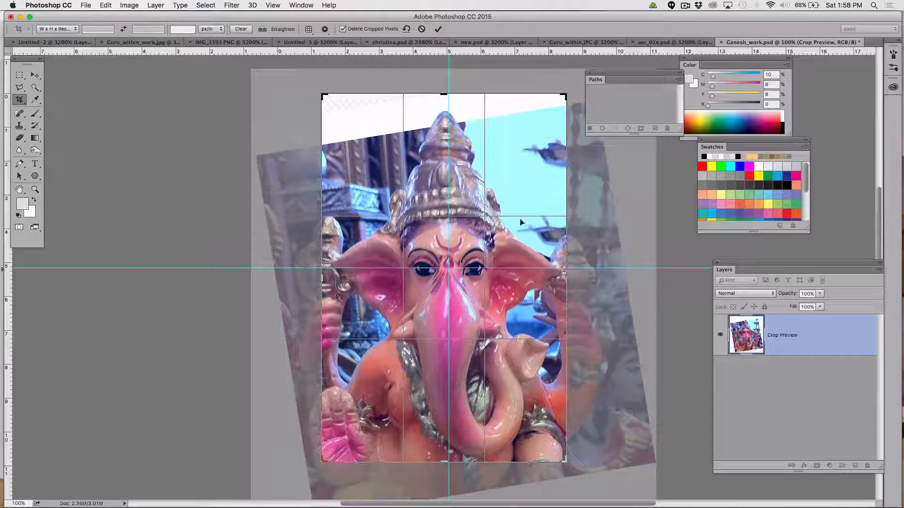
pyautogui.moveTo(444, 93); pyautogui.dragTo(446, 101)
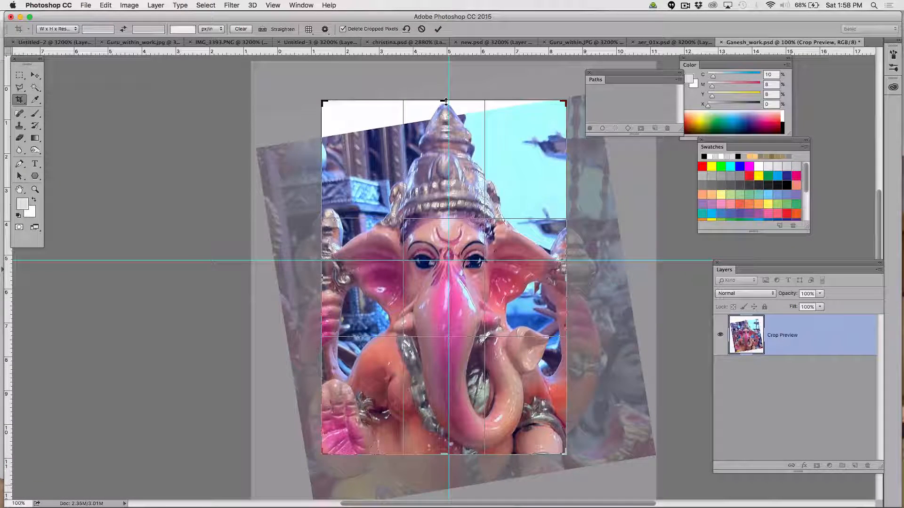
pyautogui.press('Return')
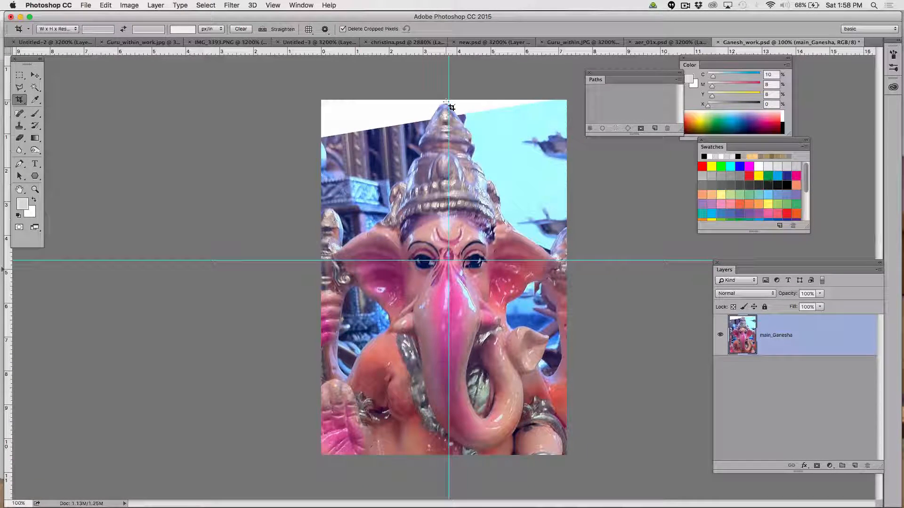
# - Save the document, and move and enlarge the Paths panel to make room for the path list
pyautogui.press('super+s')
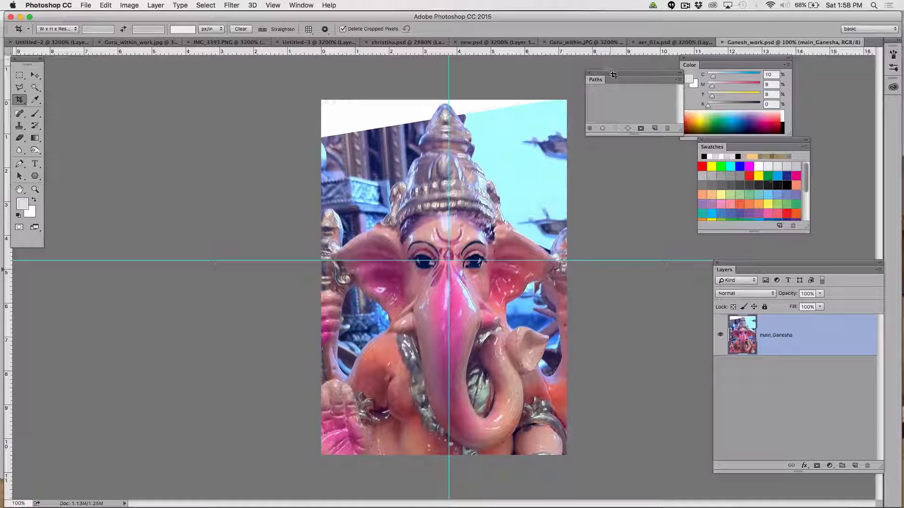
pyautogui.moveTo(602, 83); pyautogui.dragTo(598, 130)
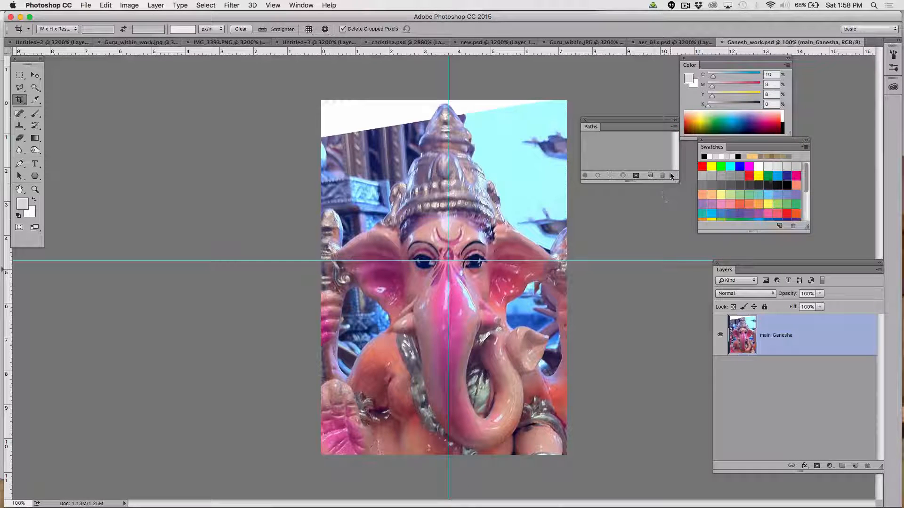
pyautogui.moveTo(674, 176); pyautogui.dragTo(730, 415)
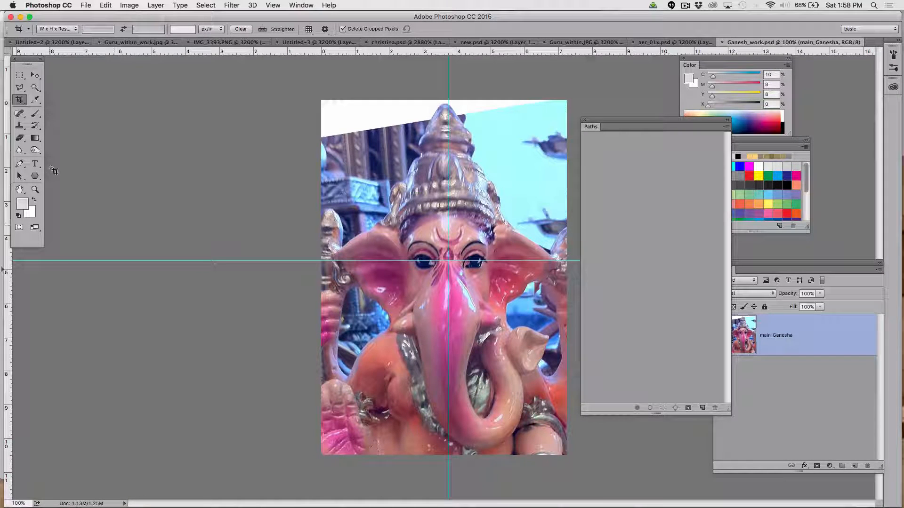
pyautogui.click(36, 188)
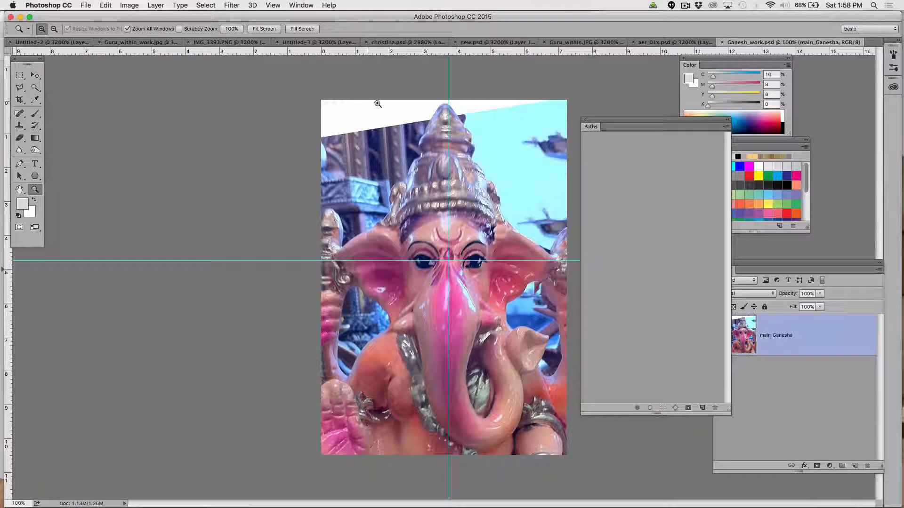
pyautogui.click(448, 108)
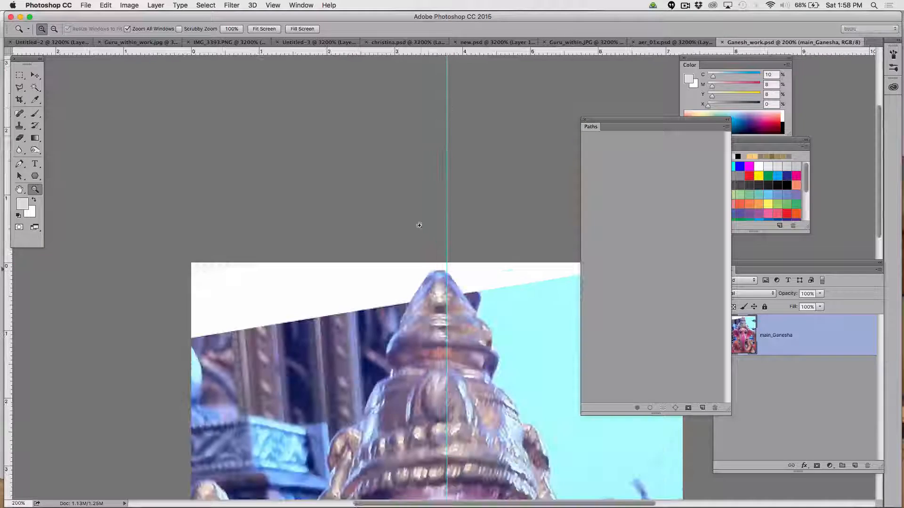
pyautogui.click(446, 287)
pyautogui.scroll(-2, 451, 308)
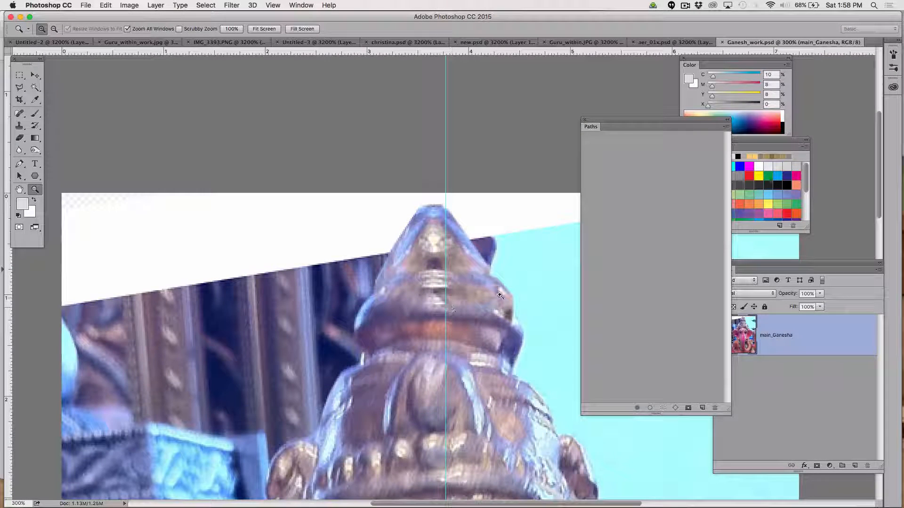
pyautogui.click(20, 164)
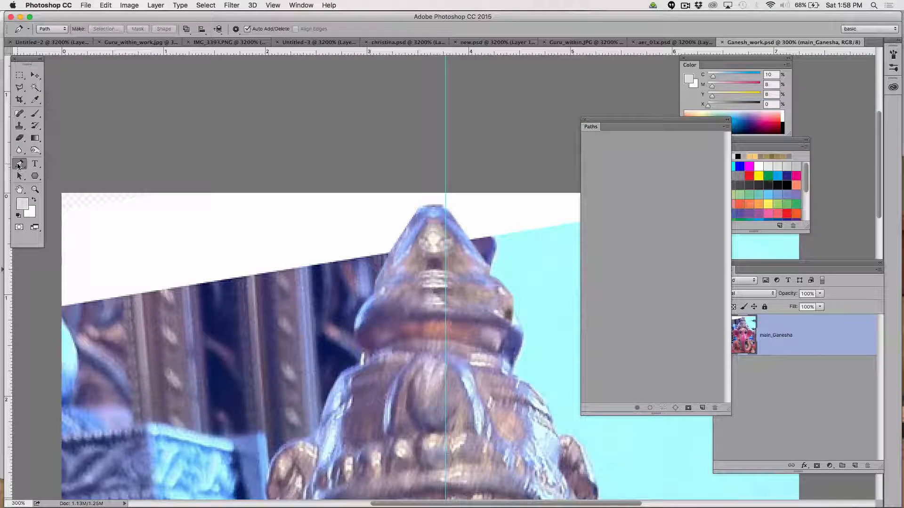
pyautogui.click(61, 163)
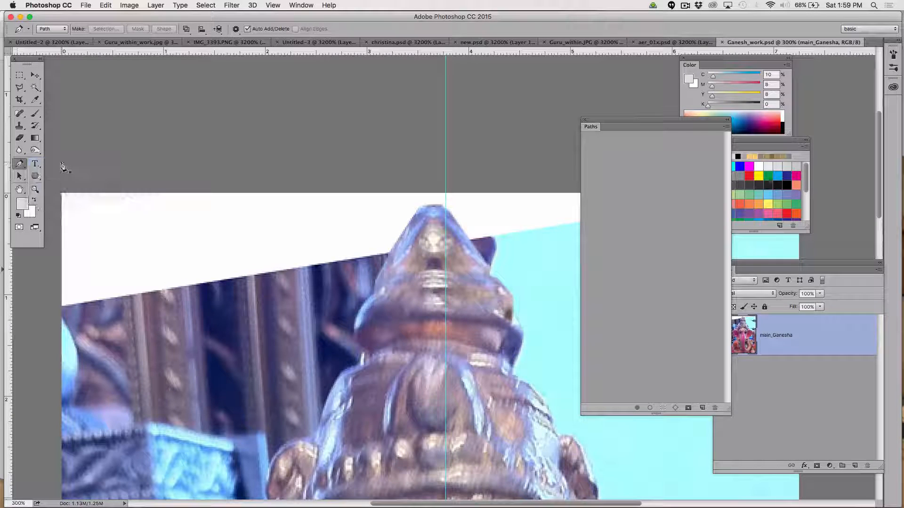
pyautogui.scroll(-1, 373, 244)
pyautogui.scroll(-1, 373, 243)
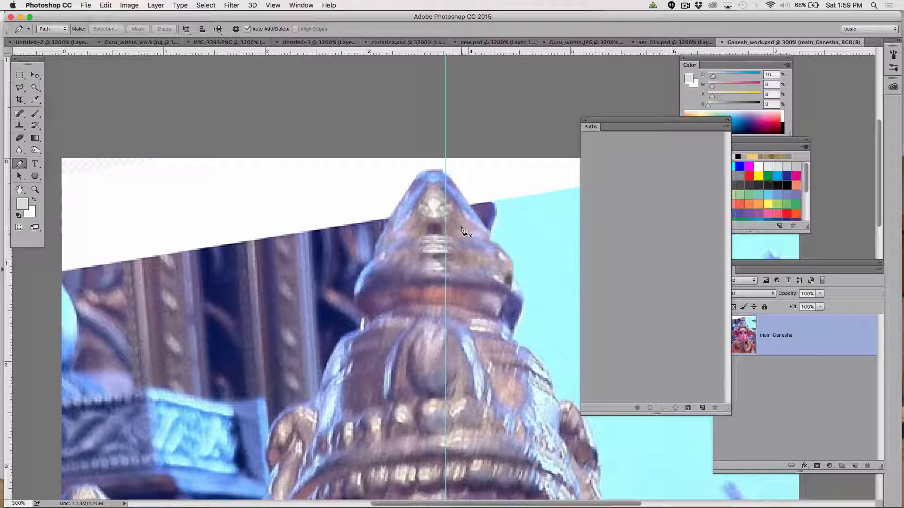
pyautogui.click(435, 172)
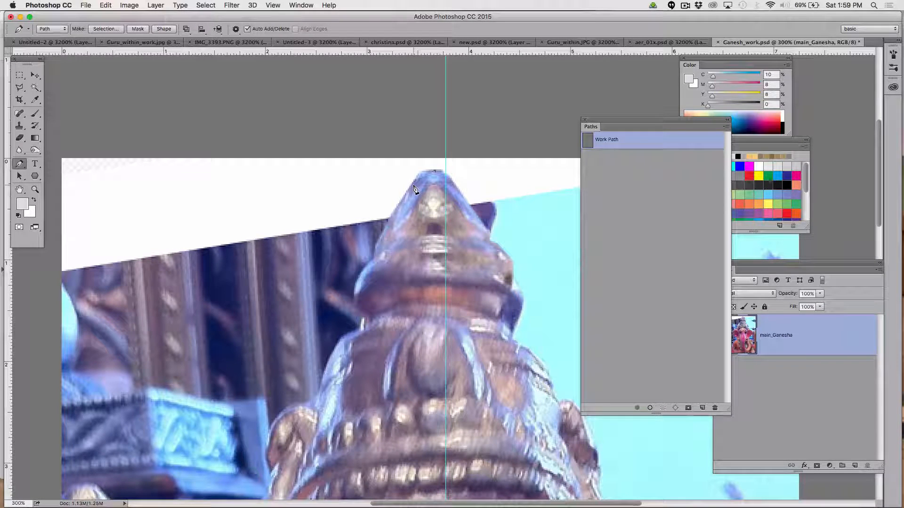
pyautogui.moveTo(410, 198); pyautogui.dragTo(405, 197)
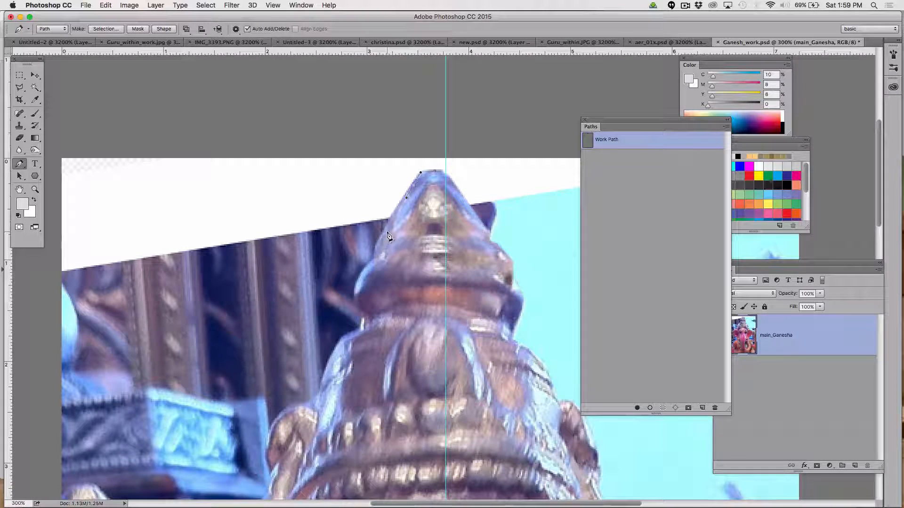
pyautogui.moveTo(386, 231); pyautogui.dragTo(388, 237)
pyautogui.press('z')
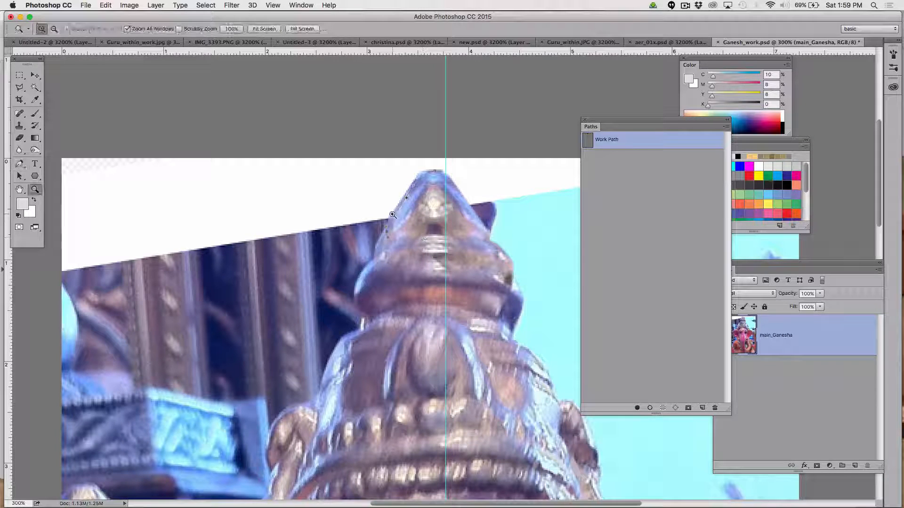
pyautogui.click(391, 235)
pyautogui.click(393, 233)
pyautogui.click(393, 232)
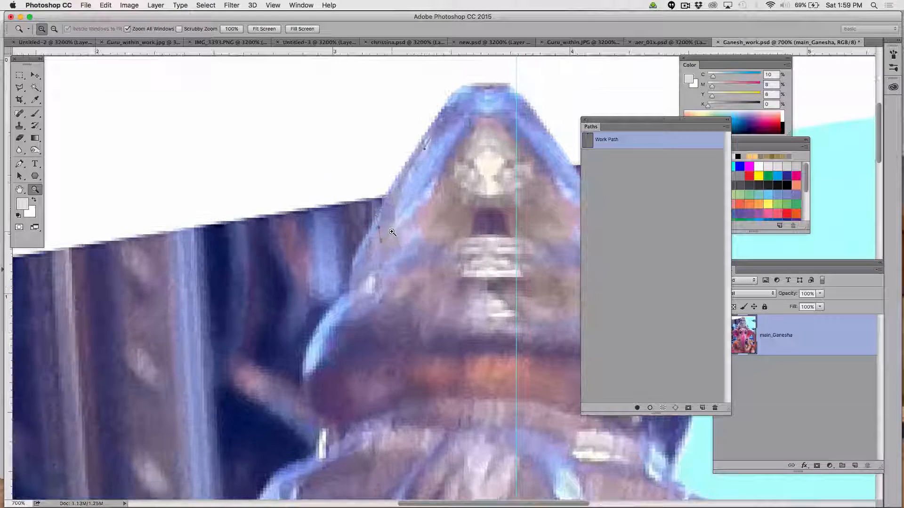
pyautogui.click(393, 232)
pyautogui.click(392, 232)
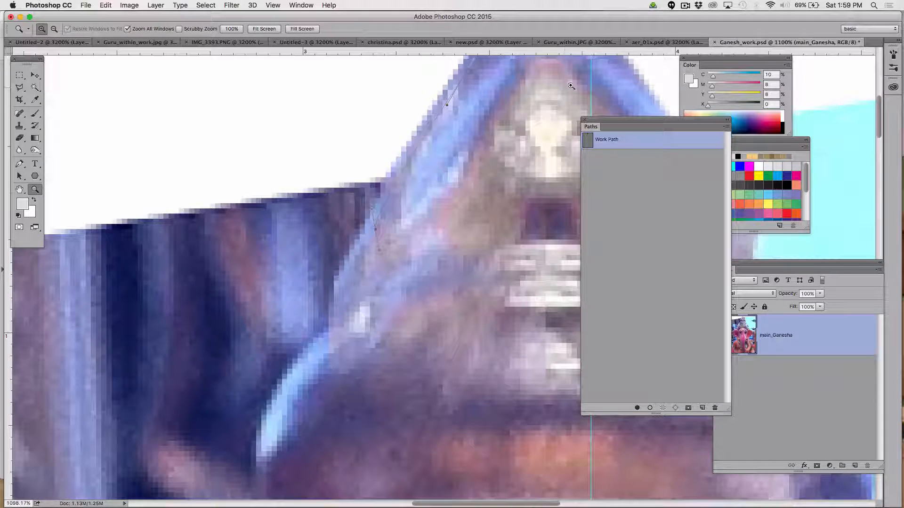
pyautogui.moveTo(496, 109); pyautogui.dragTo(372, 195)
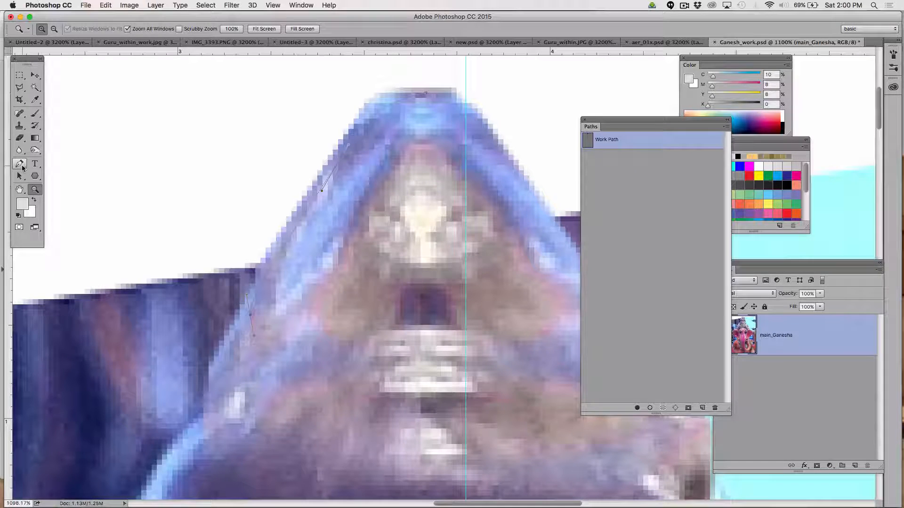
pyautogui.press('Delete')
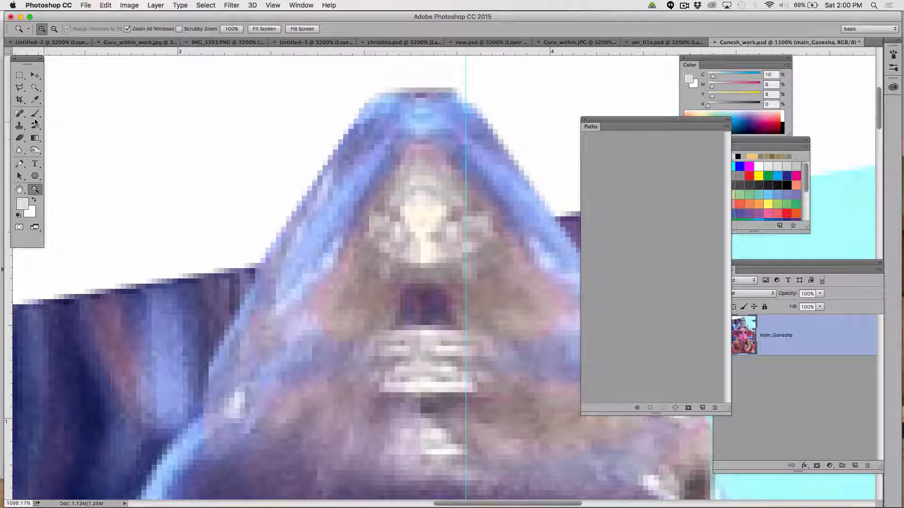
# - Start a Pen tool path at the crown's tip and trace its left outline down to the widest part of the first ridge
pyautogui.click(20, 163)
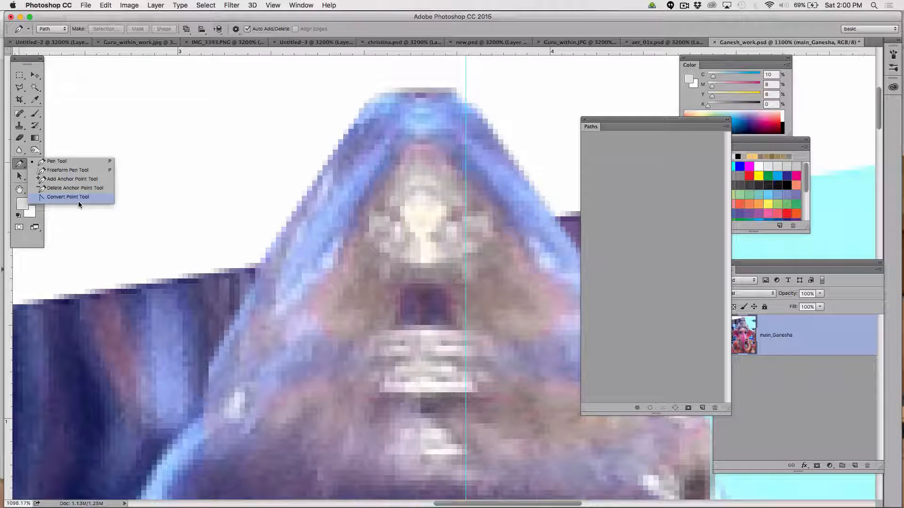
pyautogui.click(62, 160)
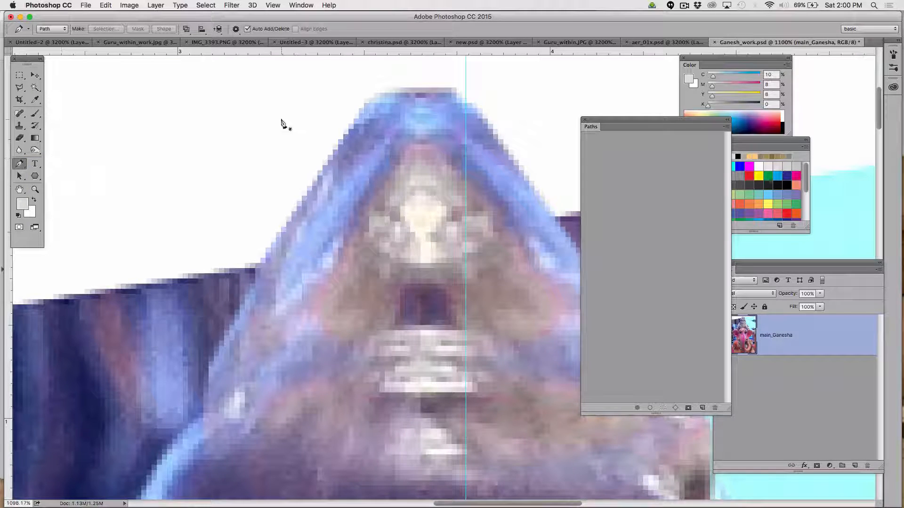
pyautogui.click(418, 94)
pyautogui.click(379, 103)
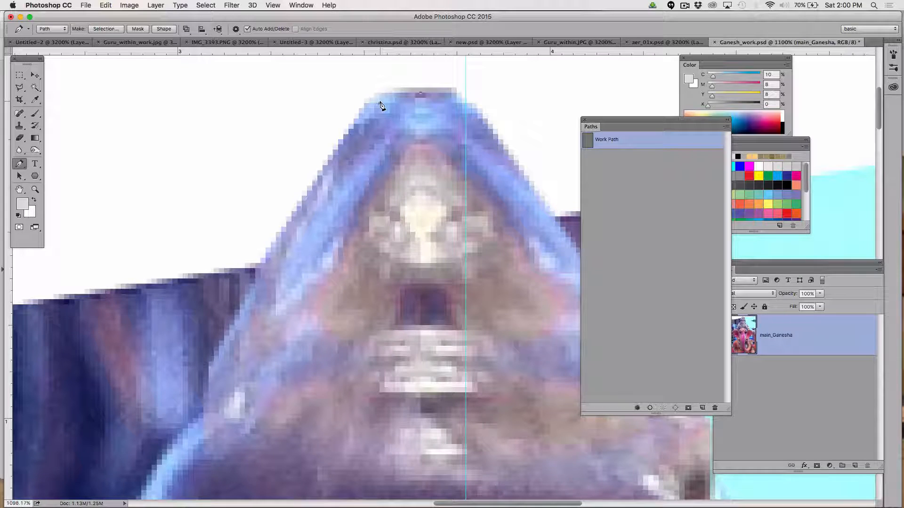
pyautogui.click(209, 372)
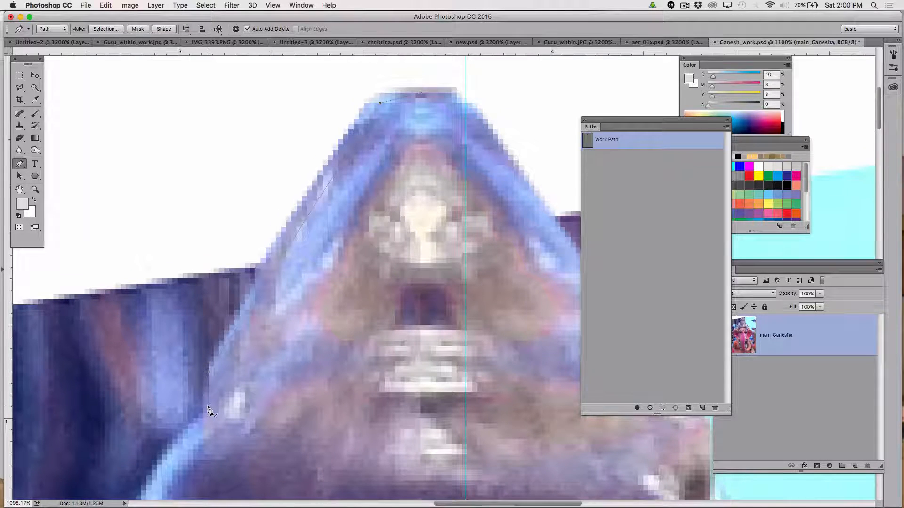
pyautogui.scroll(-3, 208, 412)
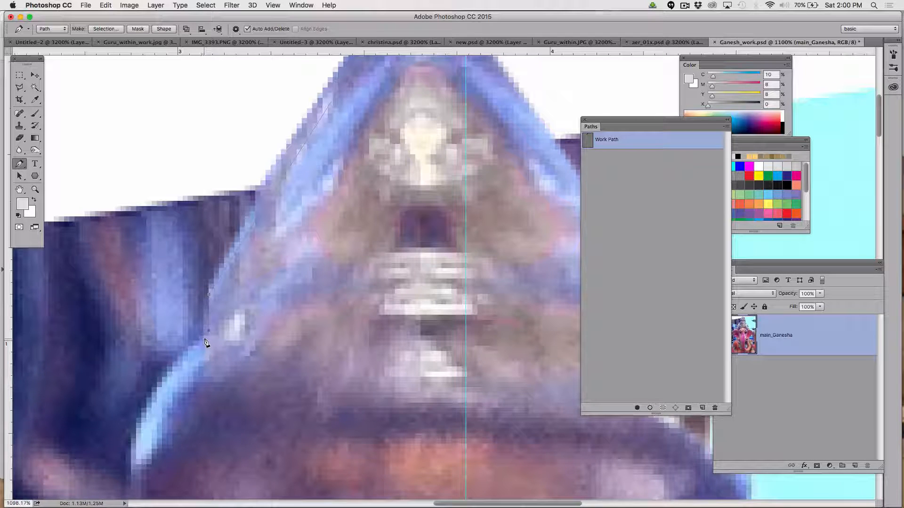
pyautogui.click(146, 414)
pyautogui.scroll(-5, 146, 414)
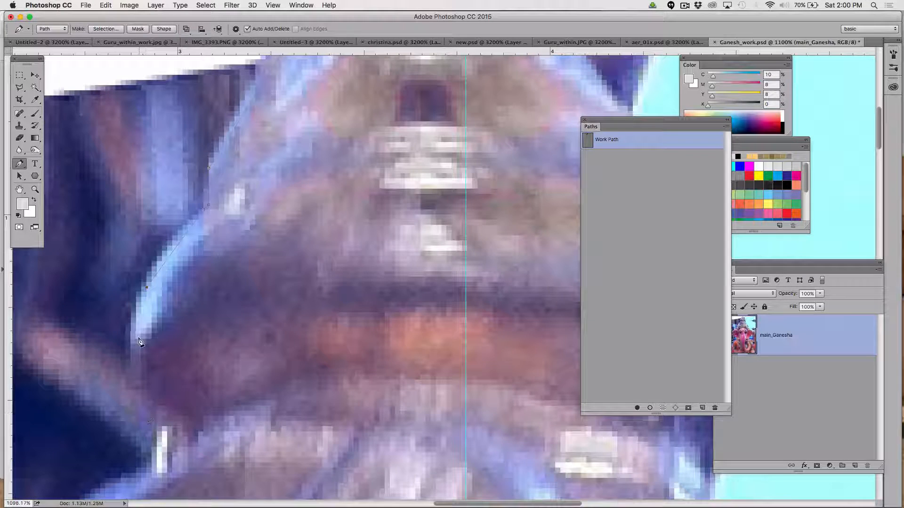
pyautogui.click(136, 328)
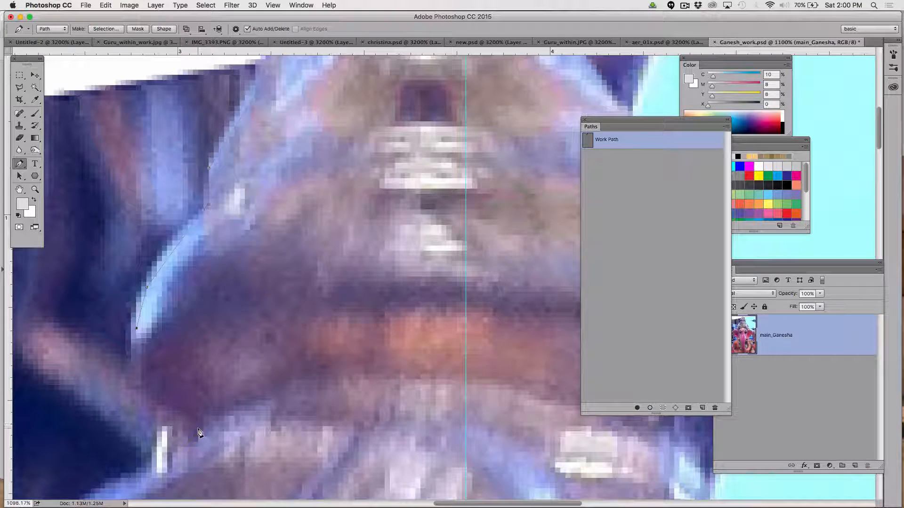
pyautogui.scroll(-4, 201, 431)
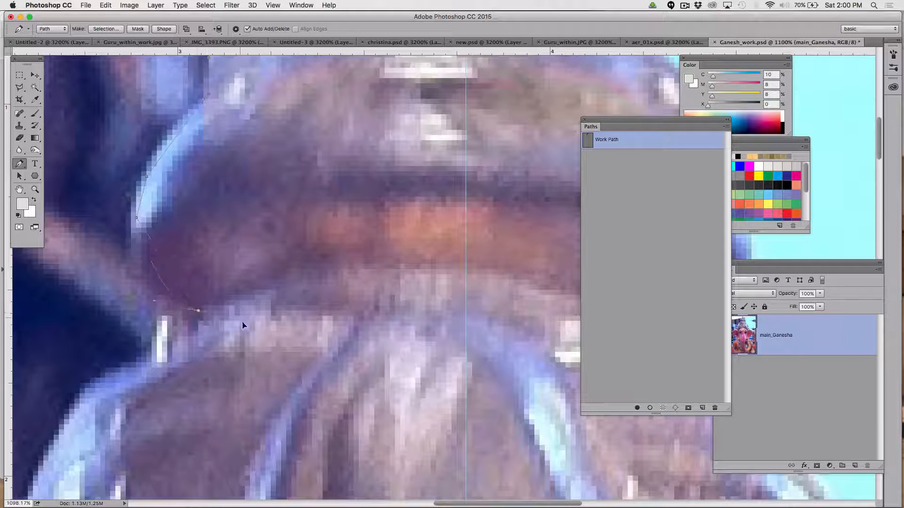
pyautogui.moveTo(242, 326); pyautogui.dragTo(282, 329)
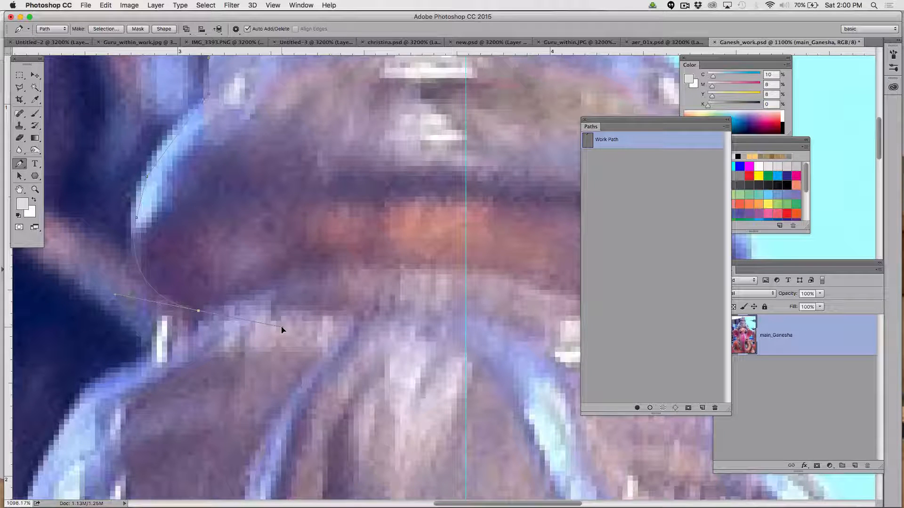
pyautogui.press('super+z')
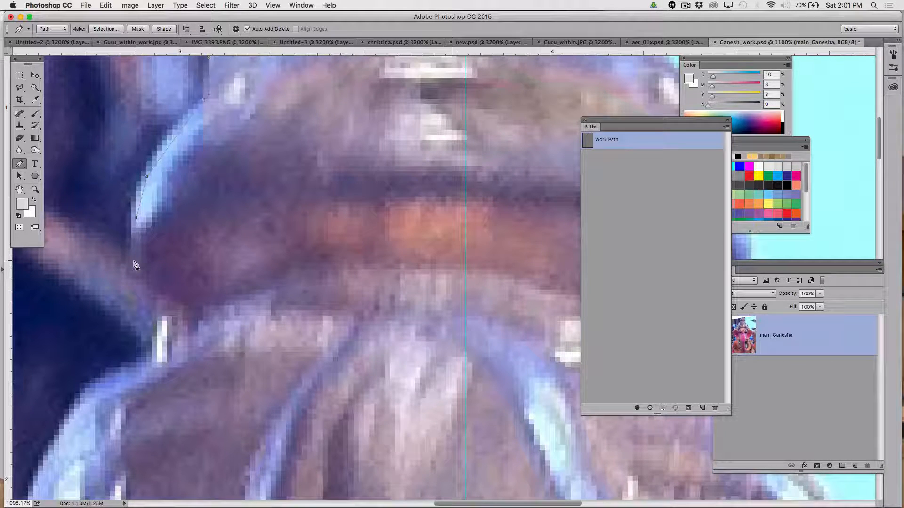
# - Continue the path with closely spaced anchor points around the underside of the ridge to where it meets the crown's next tier
pyautogui.click(136, 259)
pyautogui.click(162, 290)
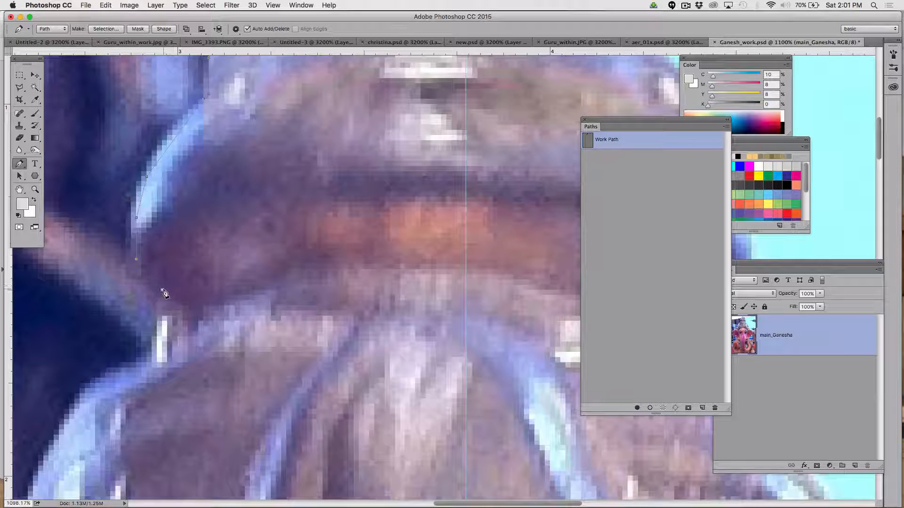
pyautogui.moveTo(203, 316); pyautogui.dragTo(198, 331)
pyautogui.scroll(-6, 177, 321)
pyautogui.hscroll(-2, 176, 322)
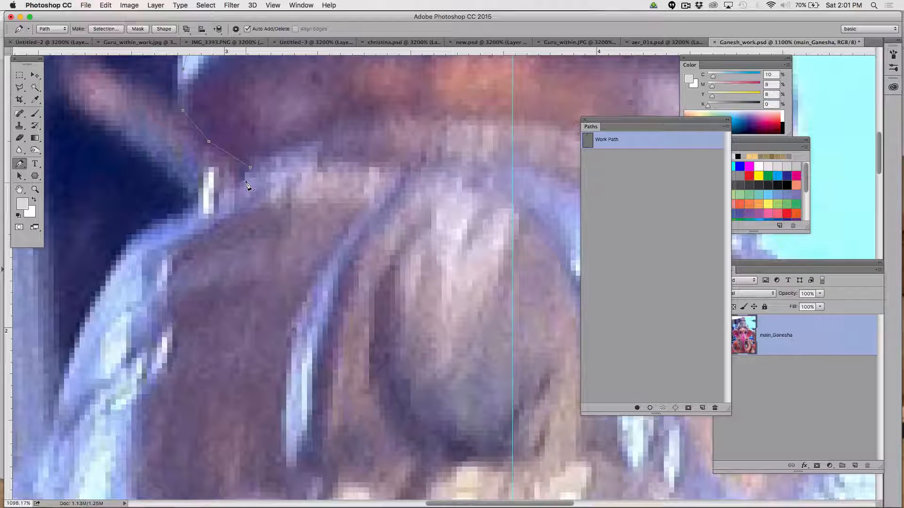
# - Continue the Pen tool path down the left edge of the crown's next tier to where it meets the curled side ornament
pyautogui.click(132, 250)
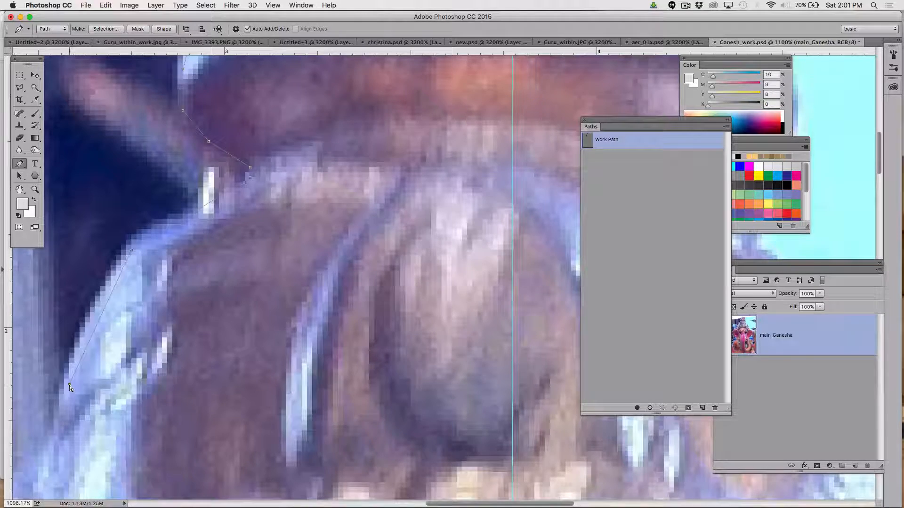
pyautogui.press('super+minus')
pyautogui.press('super+minus')
pyautogui.press('super+minus')
pyautogui.press('super+minus')
pyautogui.press('super+minus')
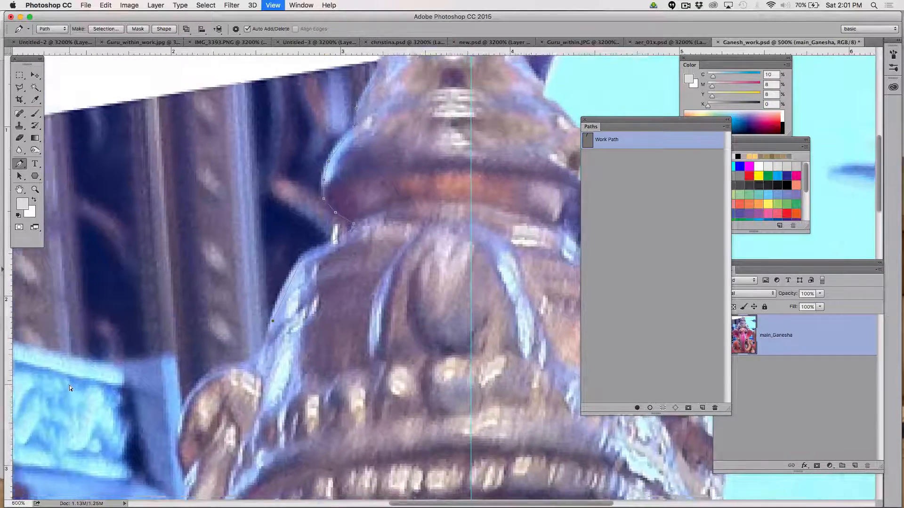
pyautogui.press('z')
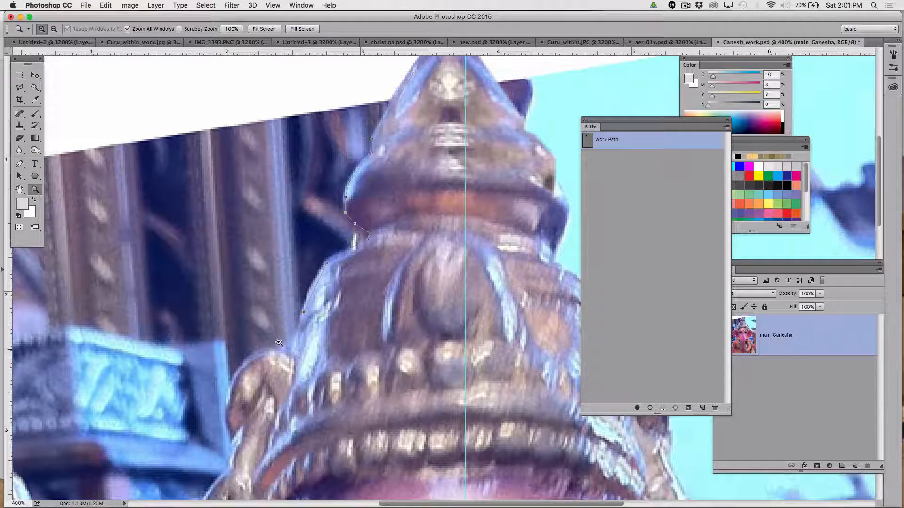
pyautogui.click(307, 345)
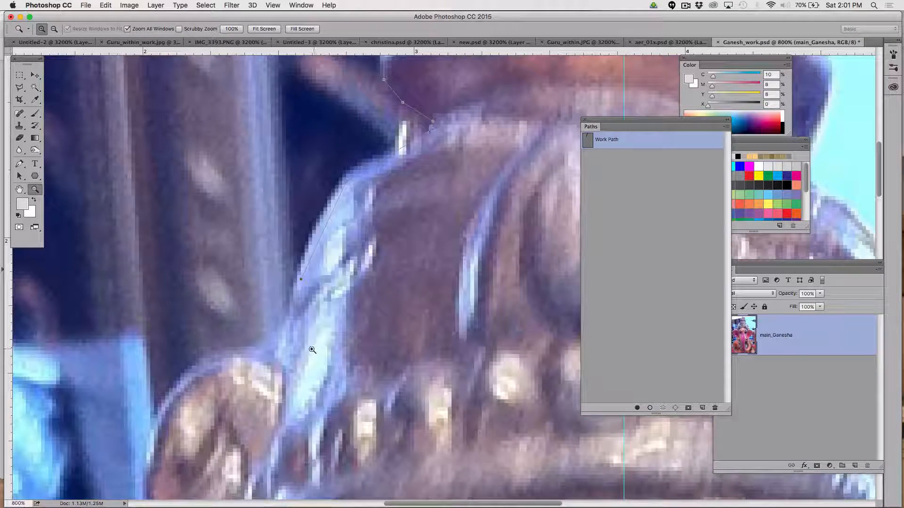
pyautogui.scroll(-5, 282, 212)
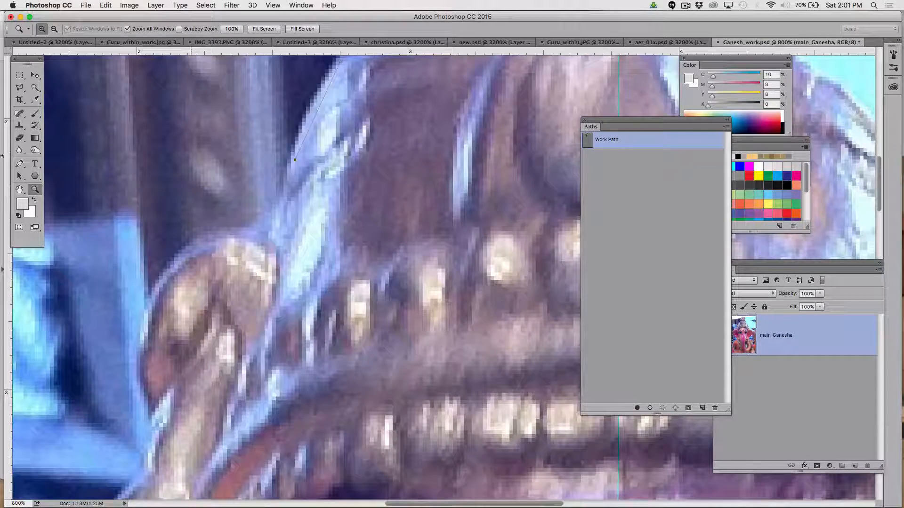
pyautogui.click(19, 163)
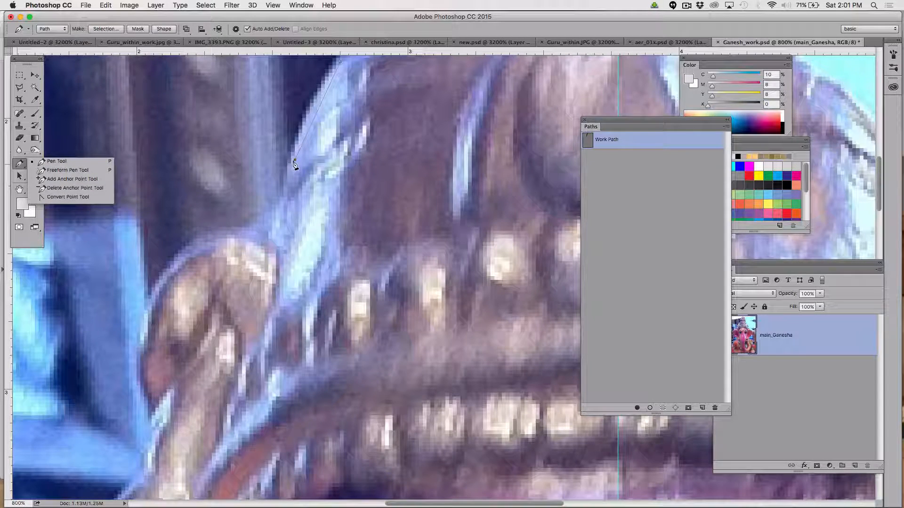
pyautogui.click(295, 162)
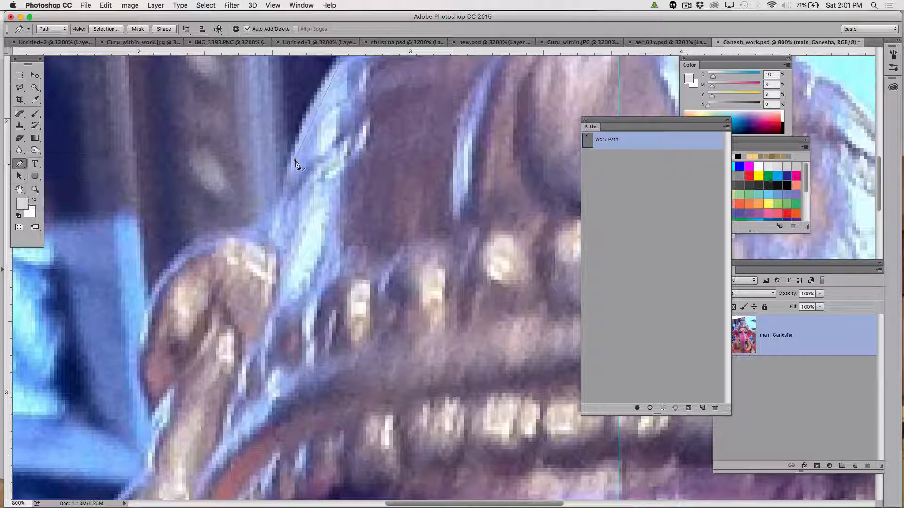
pyautogui.click(276, 246)
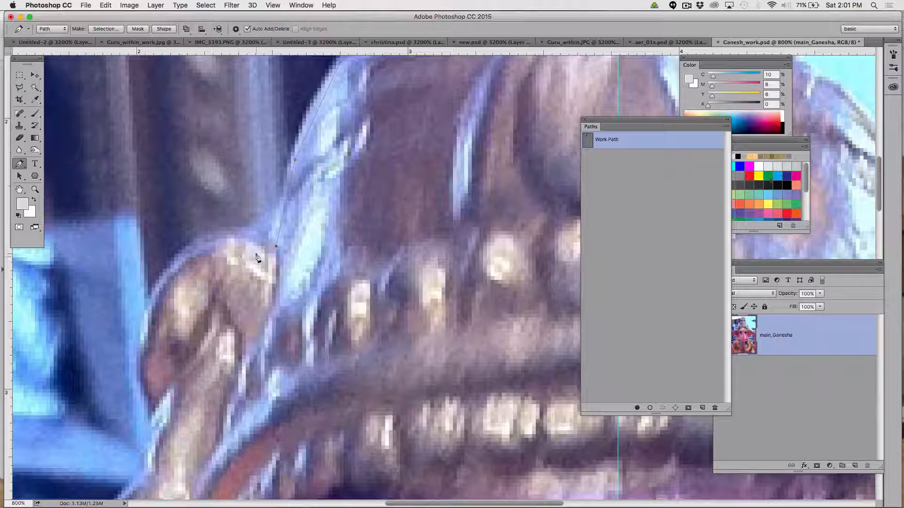
# - Trace the path over the rounded top of the crown's left side ornament and down its outer edge
pyautogui.click(269, 257)
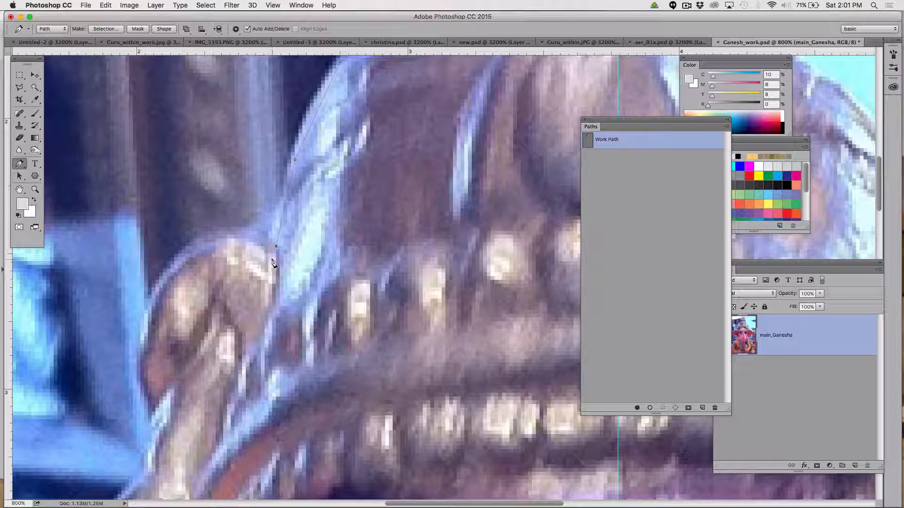
pyautogui.click(227, 240)
pyautogui.click(163, 281)
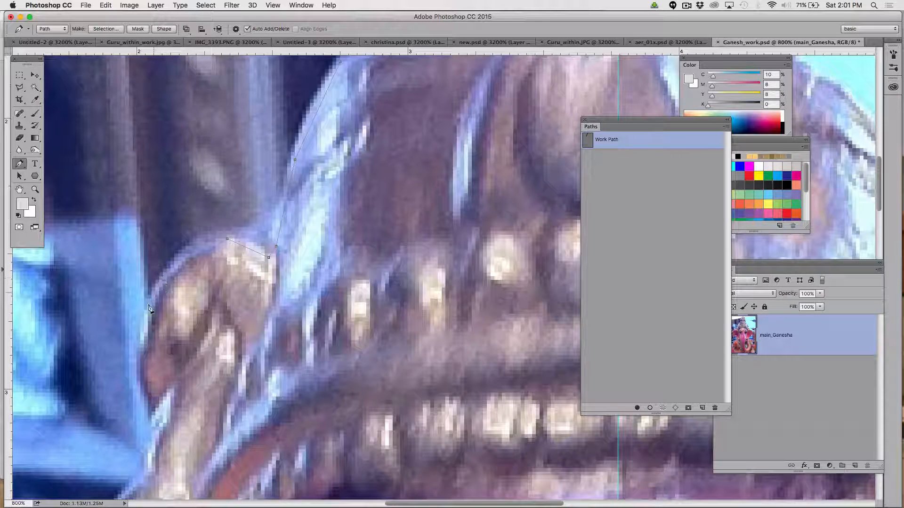
pyautogui.click(144, 333)
pyautogui.click(148, 389)
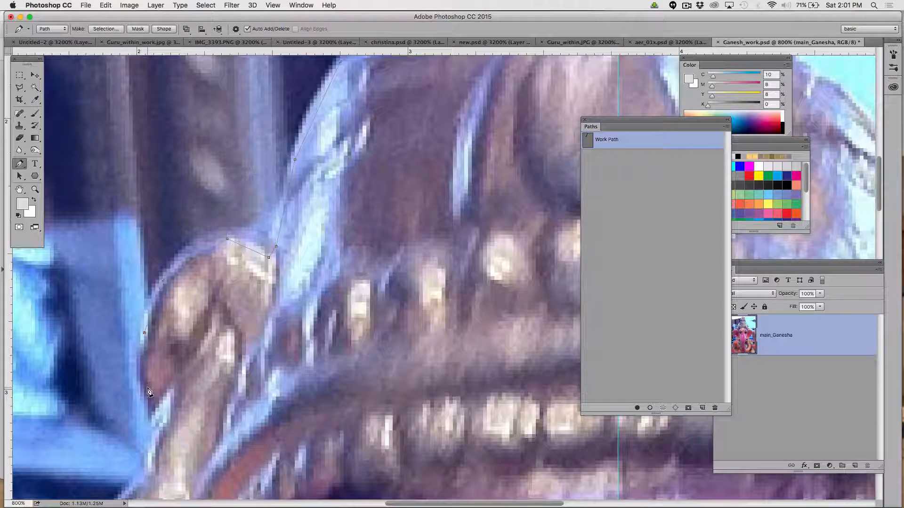
pyautogui.click(152, 408)
pyautogui.scroll(-1, 154, 409)
pyautogui.scroll(-5, 153, 410)
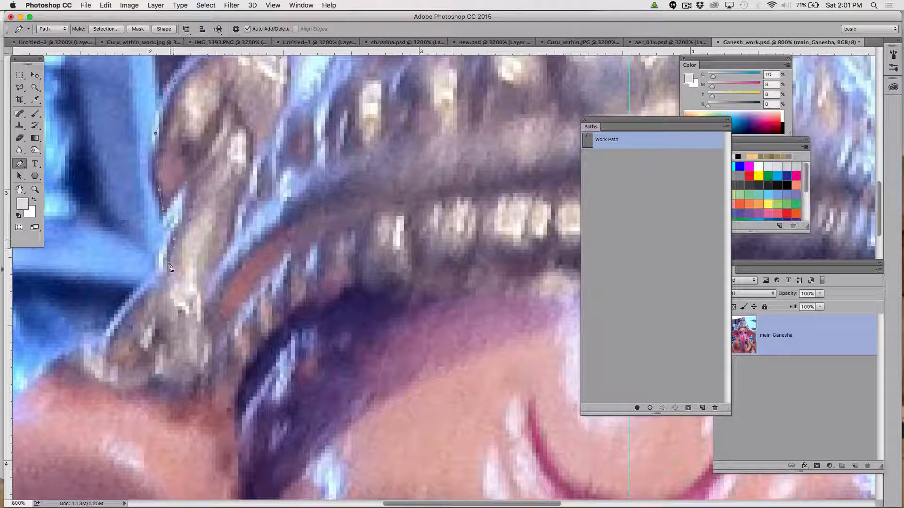
# - Resume the path from its last anchor and trace around the side ornament's base to where it meets the left ear
pyautogui.press('super+minus')
pyautogui.press('super+minus')
pyautogui.press('super+minus')
pyautogui.press('super+minus')
pyautogui.press('super+minus')
pyautogui.press('super+minus')
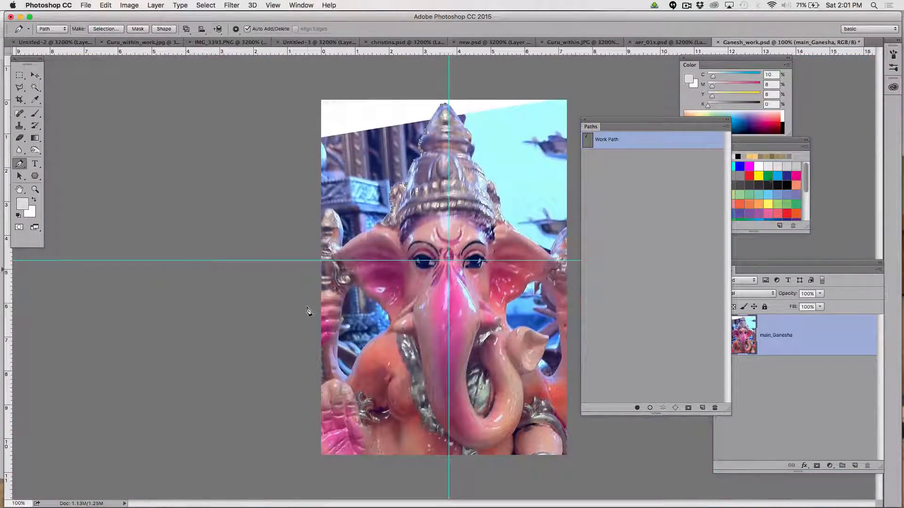
pyautogui.press('z')
pyautogui.click(391, 232)
pyautogui.click(434, 308)
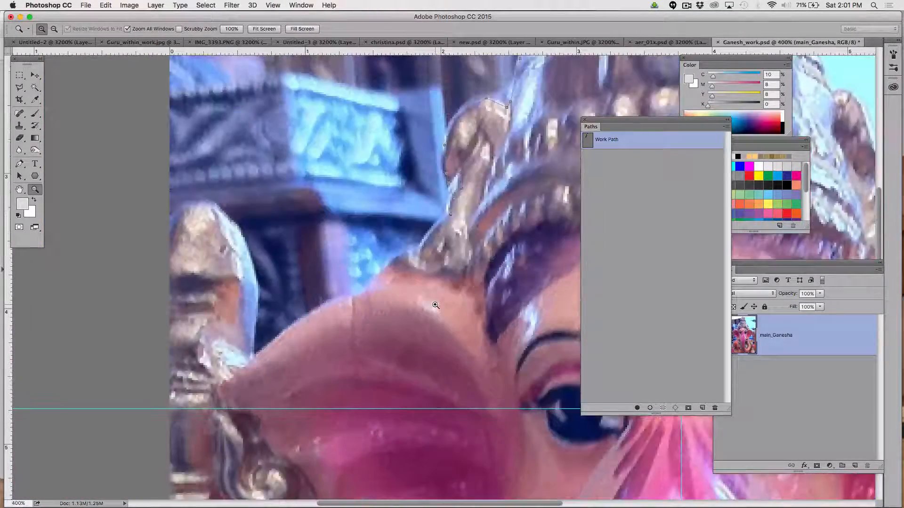
pyautogui.click(438, 298)
pyautogui.click(455, 279)
pyautogui.click(484, 239)
pyautogui.click(484, 239)
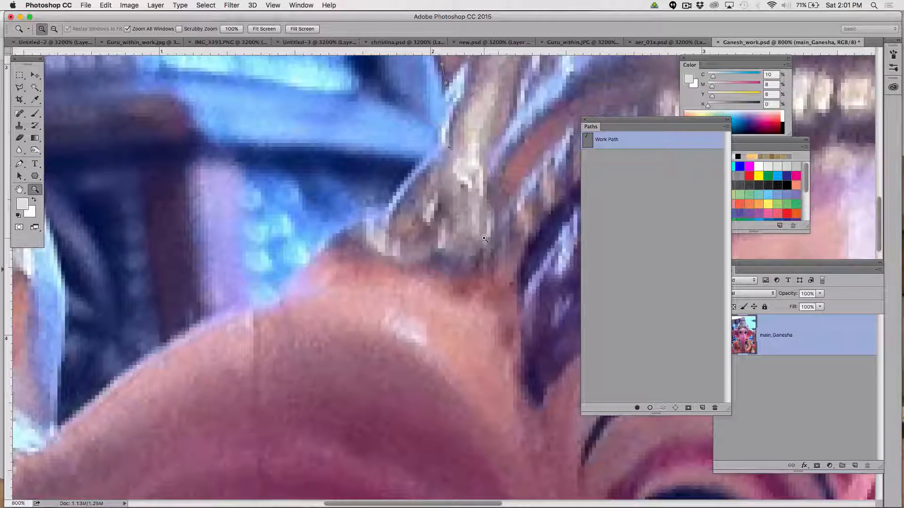
pyautogui.click(484, 239)
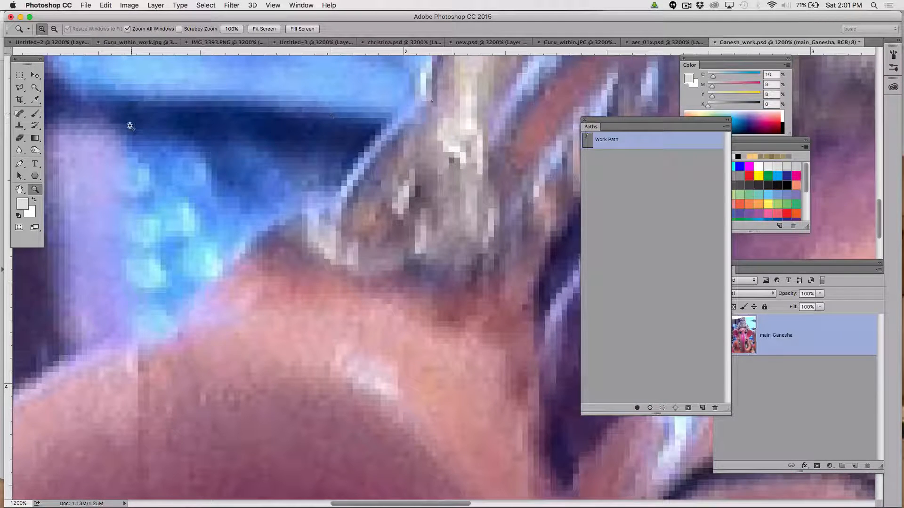
pyautogui.click(19, 163)
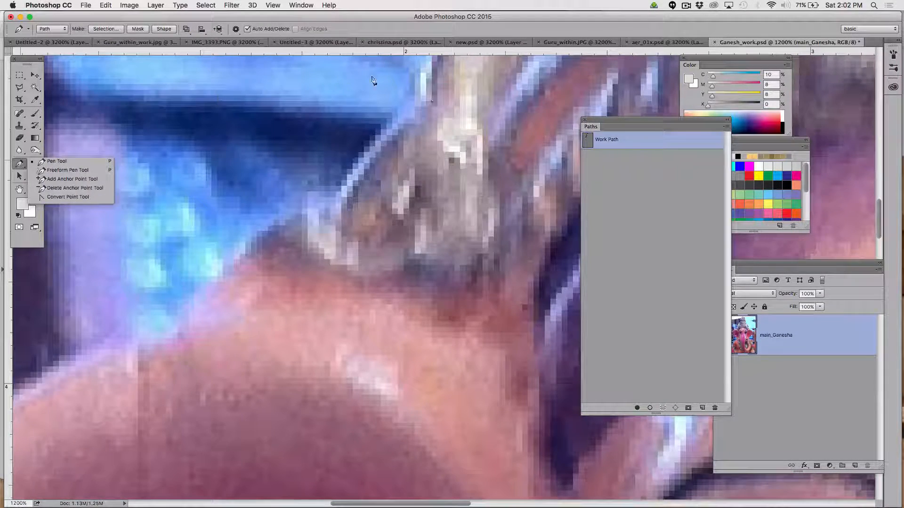
pyautogui.click(432, 101)
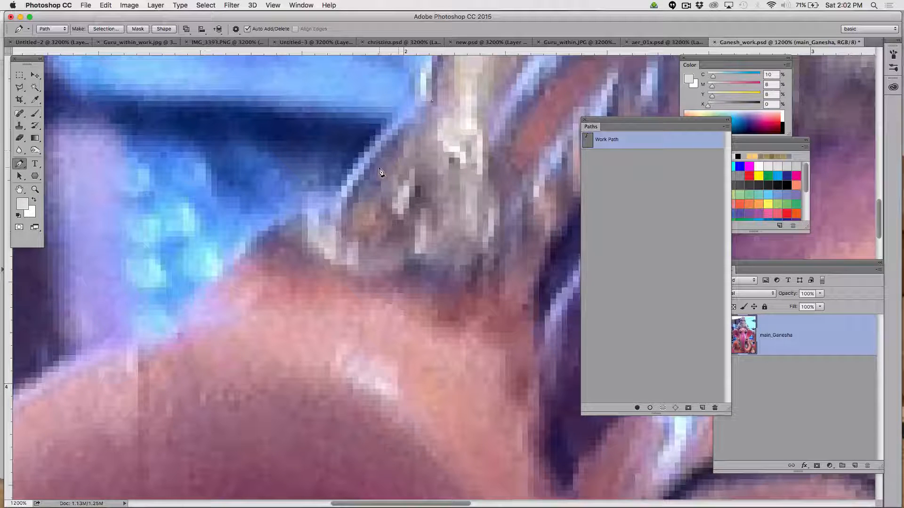
pyautogui.click(364, 163)
pyautogui.click(342, 225)
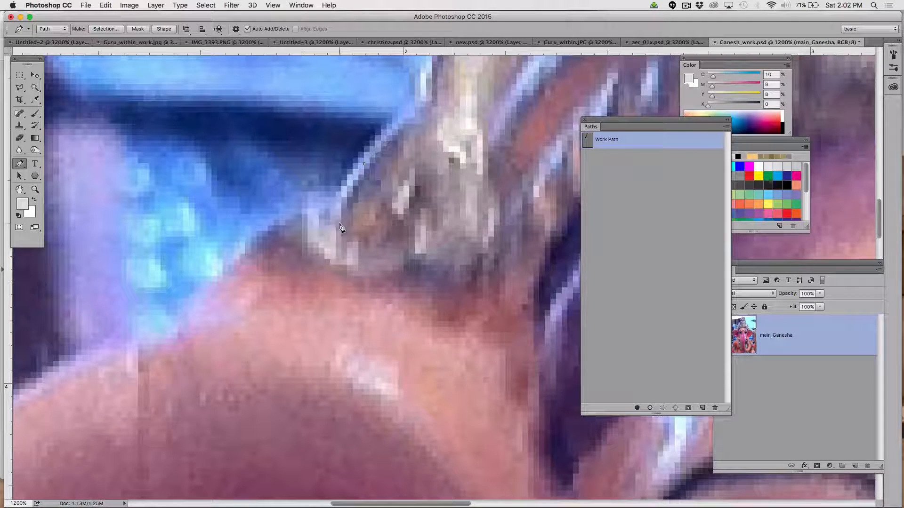
pyautogui.click(303, 215)
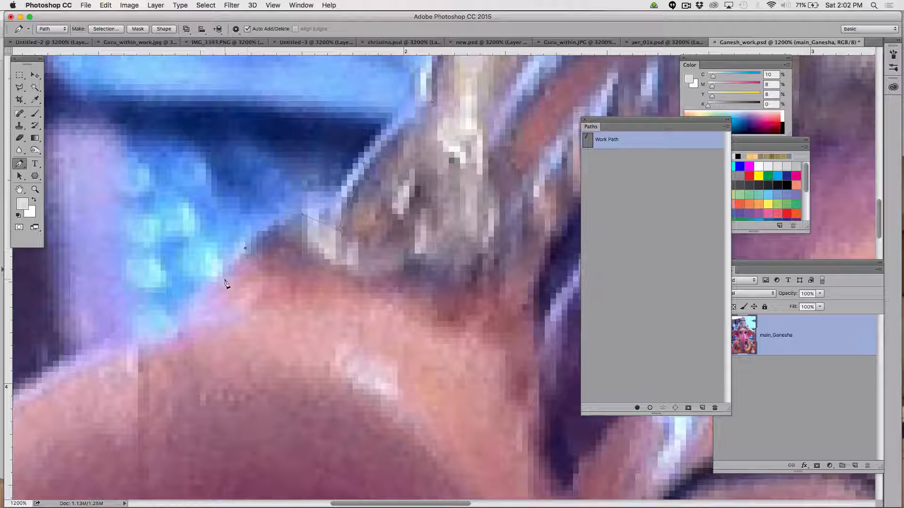
# - Continue the path with curved segments along the left ear's upper edge out to near its tip beside the pillar
pyautogui.moveTo(217, 283); pyautogui.dragTo(211, 292)
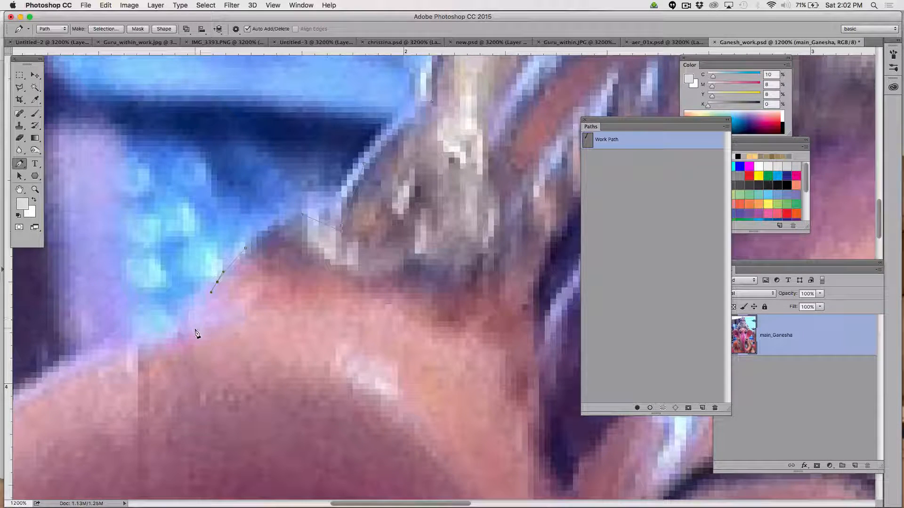
pyautogui.moveTo(195, 326); pyautogui.dragTo(194, 346)
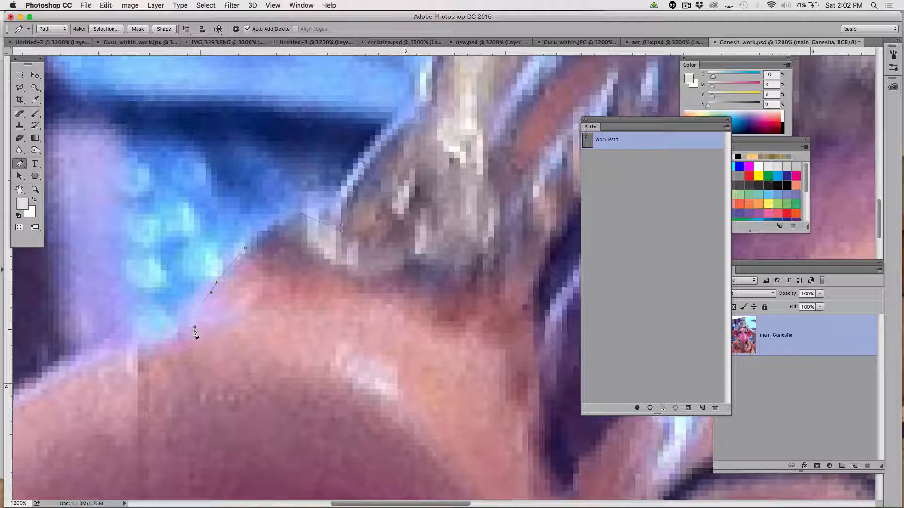
pyautogui.hscroll(-3, 197, 351)
pyautogui.scroll(-1, 197, 351)
pyautogui.press('super+minus')
pyautogui.press('super+minus')
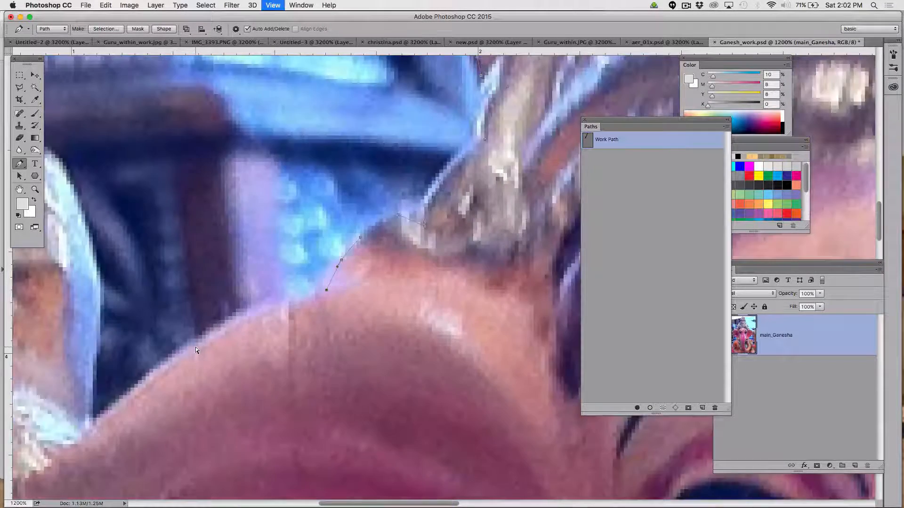
pyautogui.press('super+minus')
pyautogui.press('super+minus')
pyautogui.press('super+minus')
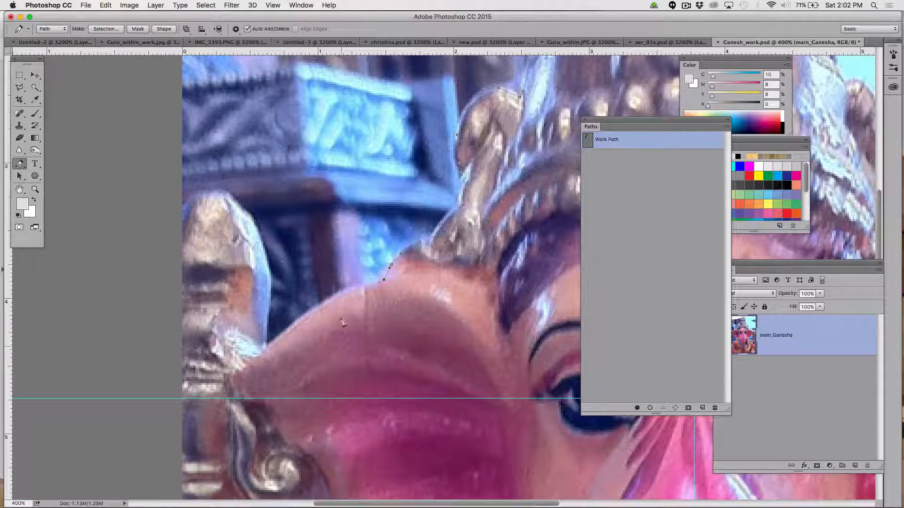
pyautogui.moveTo(347, 299); pyautogui.dragTo(346, 296)
pyautogui.click(263, 356)
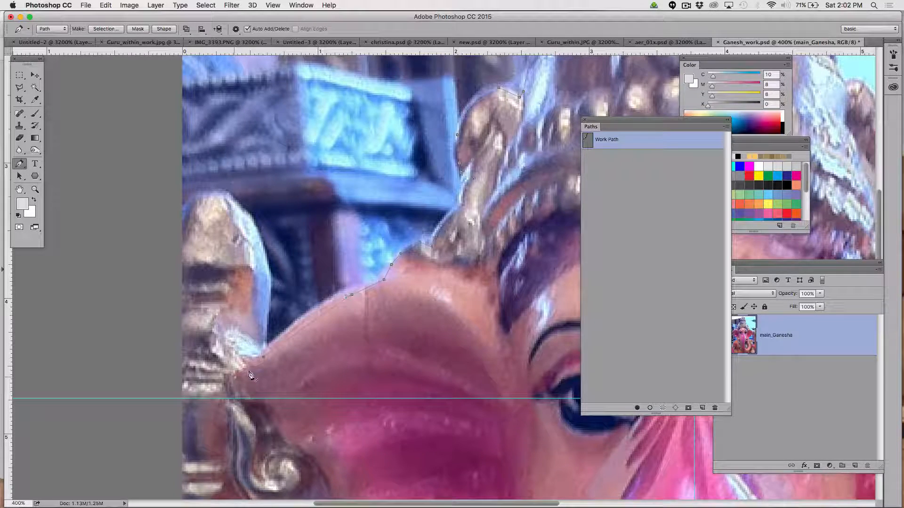
# - Trace the path around the left ear's tip and down its outer edge past the metal scroll
pyautogui.scroll(-4, 240, 377)
pyautogui.hscroll(4, 241, 376)
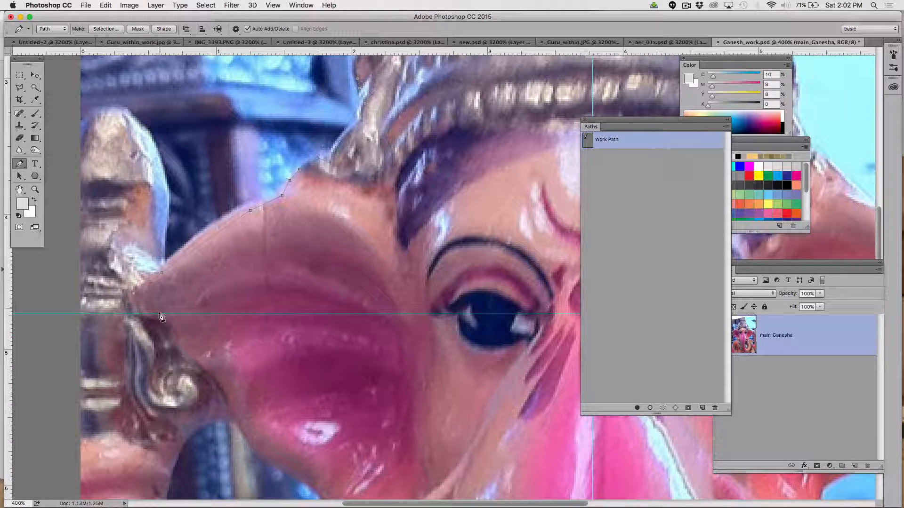
pyautogui.moveTo(152, 316); pyautogui.dragTo(162, 318)
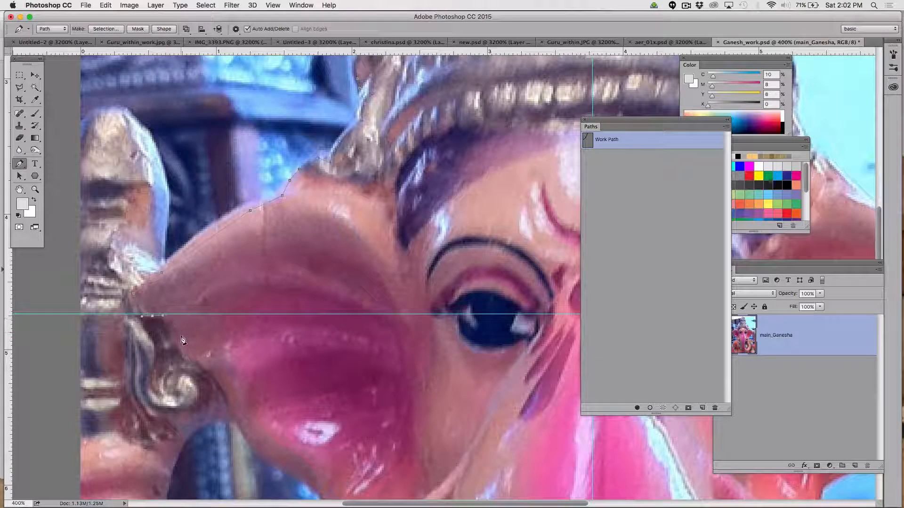
pyautogui.click(181, 343)
pyautogui.click(213, 360)
pyautogui.click(236, 416)
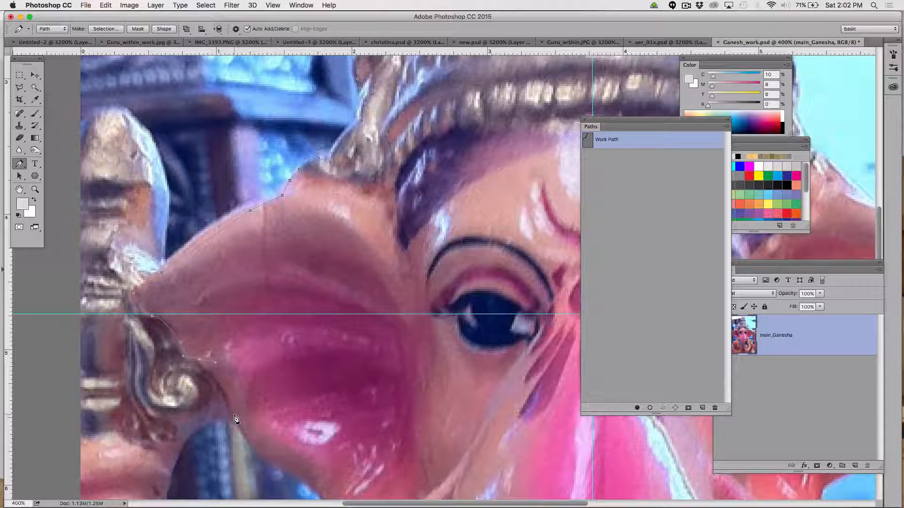
# - Continue the path along the left ear's lower edge above the blue background, down towards the shoulder
pyautogui.scroll(-5, 236, 416)
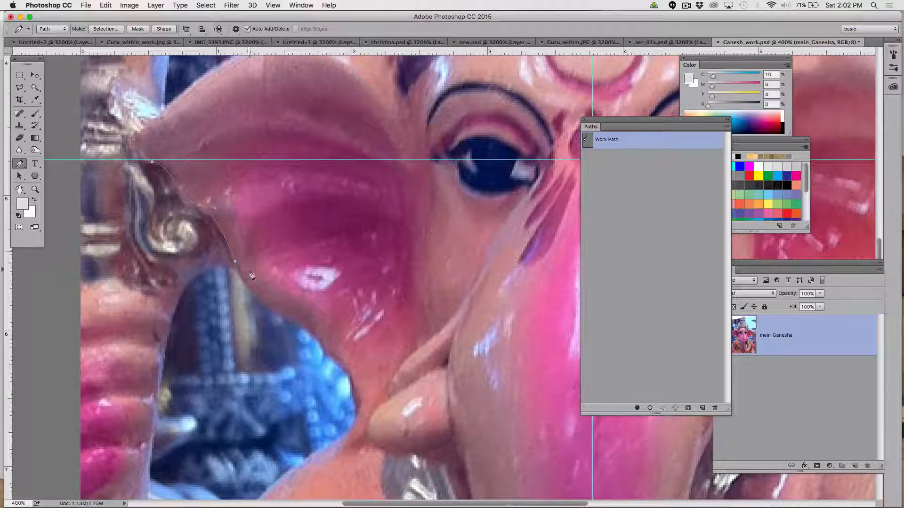
pyautogui.click(259, 303)
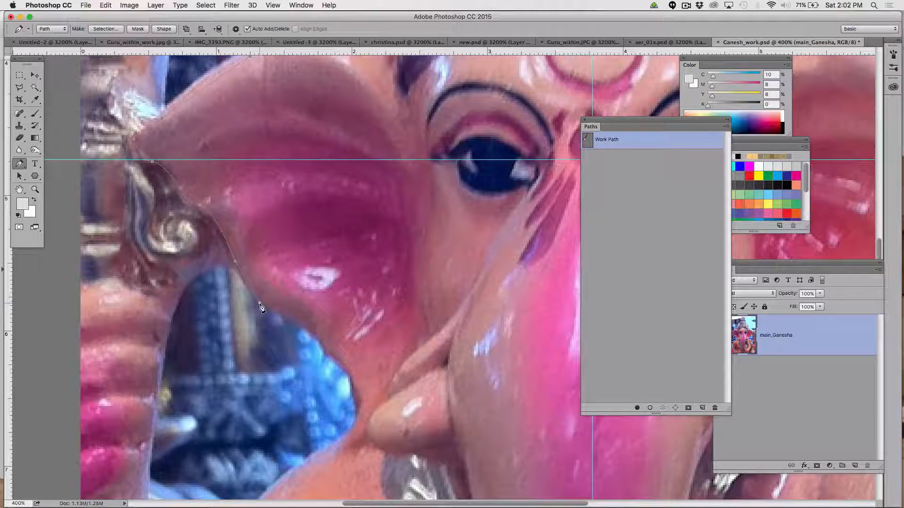
pyautogui.click(299, 325)
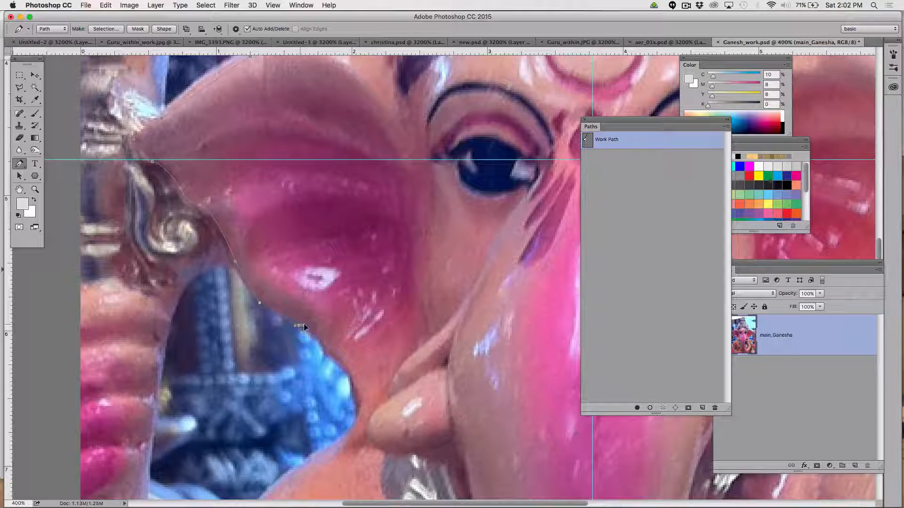
pyautogui.click(330, 359)
pyautogui.scroll(-3, 363, 420)
pyautogui.scroll(-3, 358, 429)
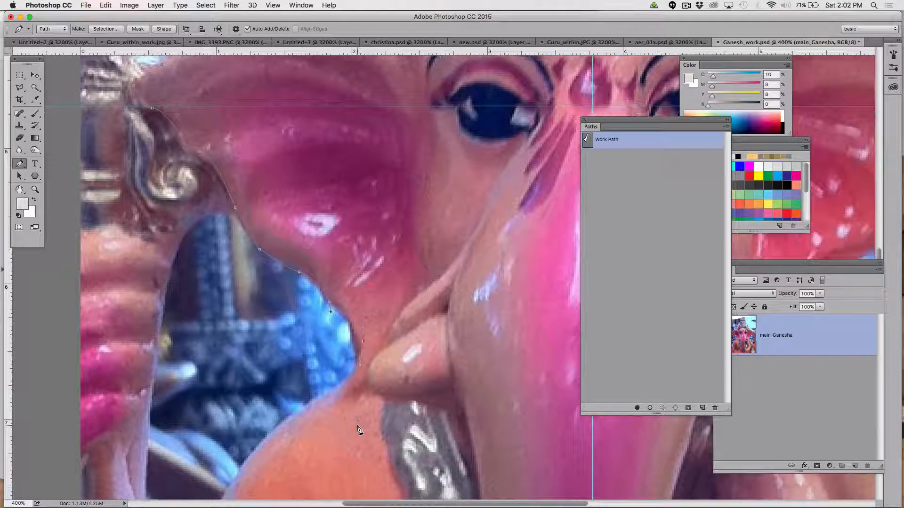
# - Extend the path past the ear's base and beneath the left tusk to the trunk's left edge
pyautogui.scroll(-5, 363, 373)
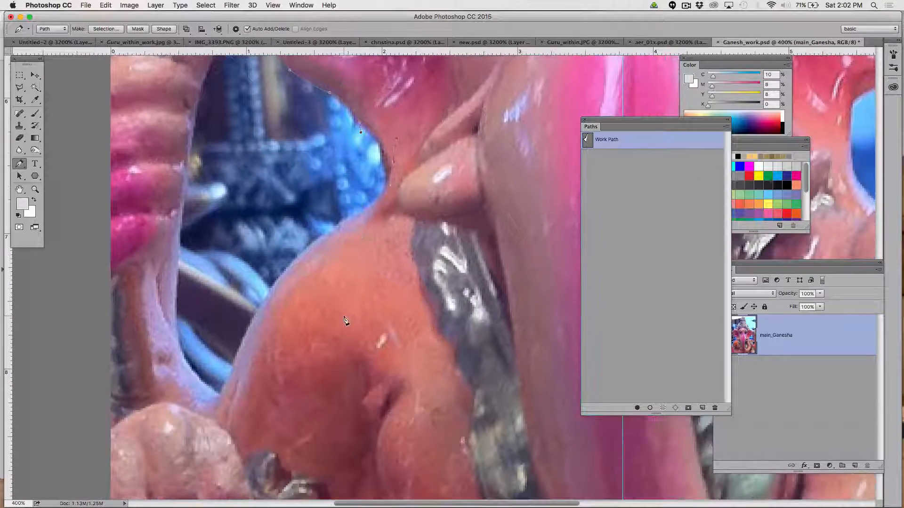
pyautogui.click(367, 219)
pyautogui.moveTo(430, 224); pyautogui.dragTo(485, 217)
pyautogui.scroll(-5, 484, 216)
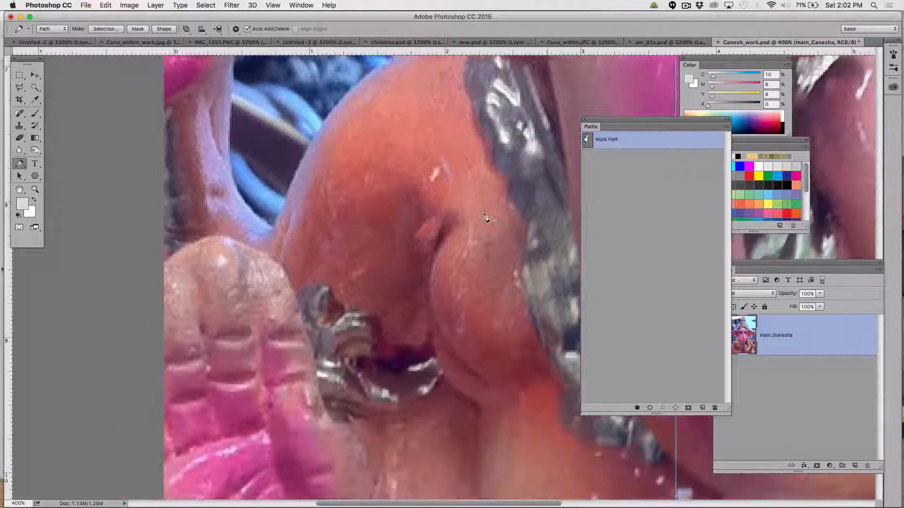
pyautogui.hscroll(5, 485, 217)
pyautogui.hscroll(2, 485, 216)
pyautogui.hscroll(-3, 486, 217)
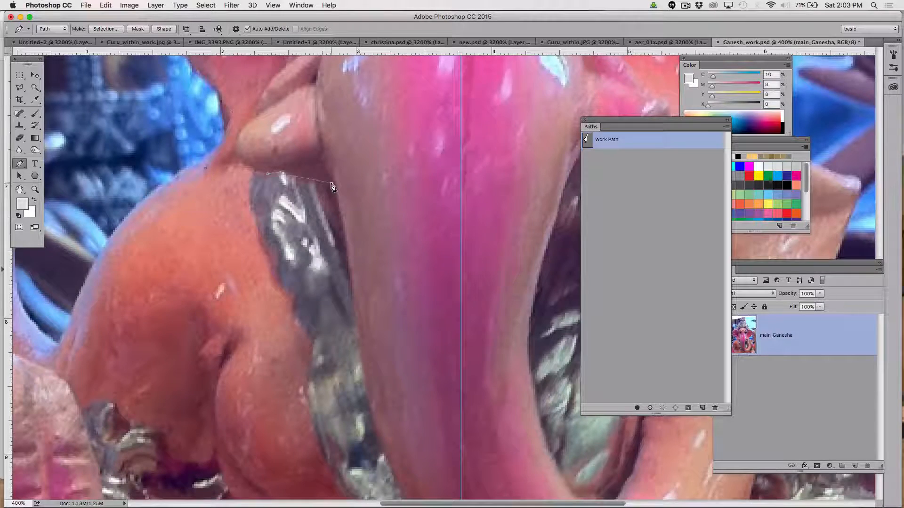
# - Continue the path with anchor points down the trunk's left edge, beside the dark metal band
pyautogui.scroll(-5, 367, 186)
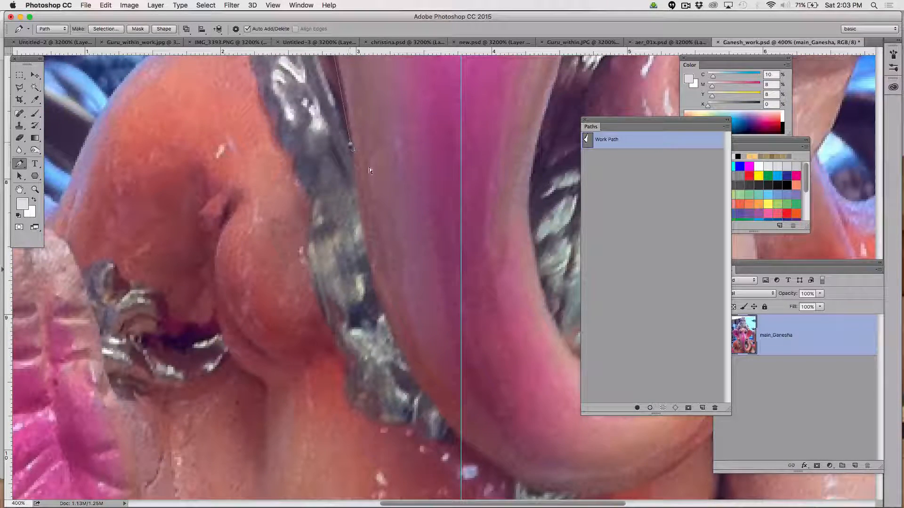
pyautogui.scroll(-3, 357, 147)
pyautogui.hscroll(2, 358, 146)
pyautogui.scroll(7, 359, 145)
pyautogui.hscroll(-1, 359, 146)
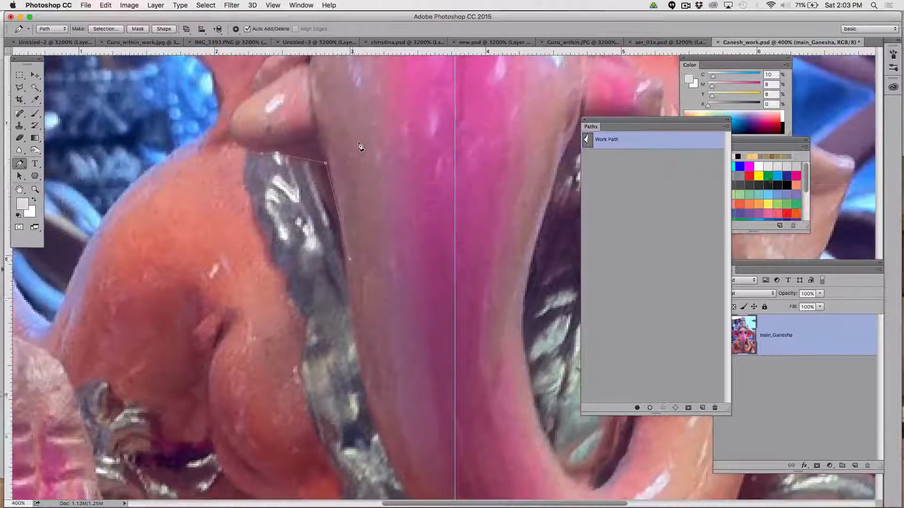
pyautogui.click(354, 315)
pyautogui.click(695, 5)
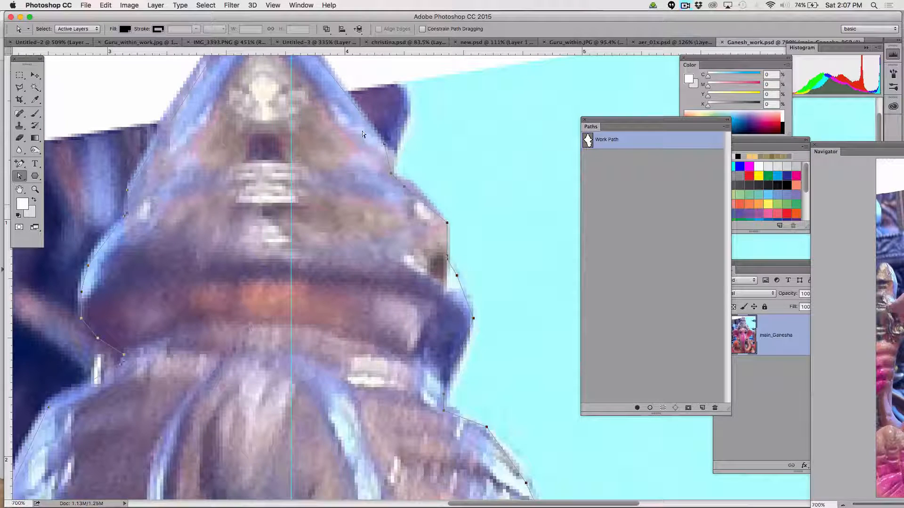
# - Nudge two anchor points along the crown's upper right edge with the Direct Selection tool to fit its outline
pyautogui.click(20, 163)
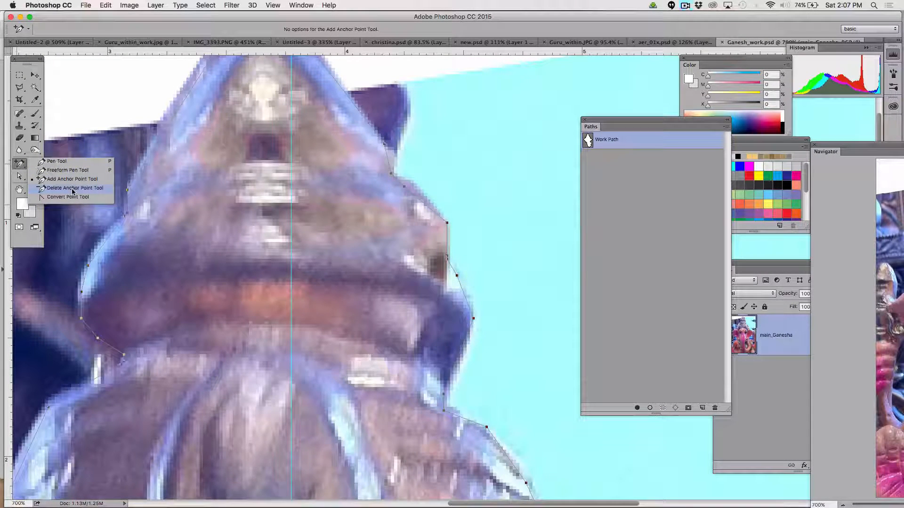
pyautogui.click(19, 178)
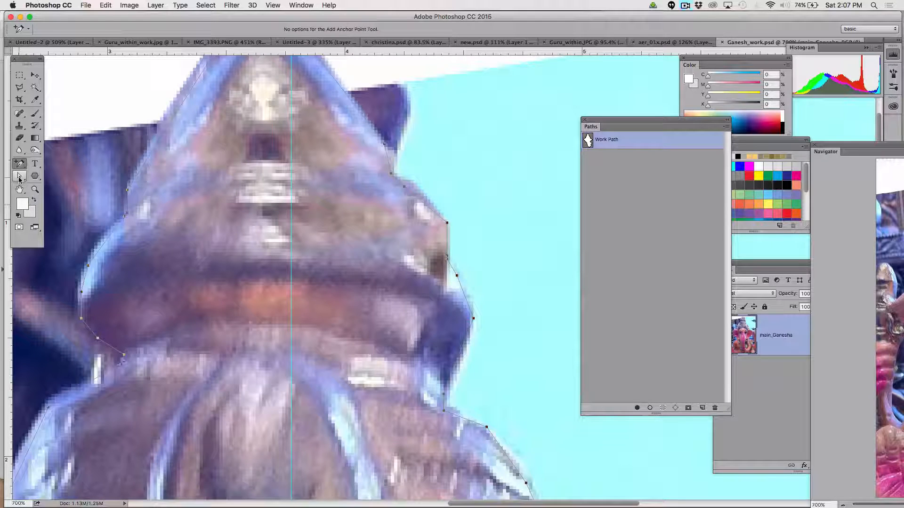
pyautogui.click(20, 179)
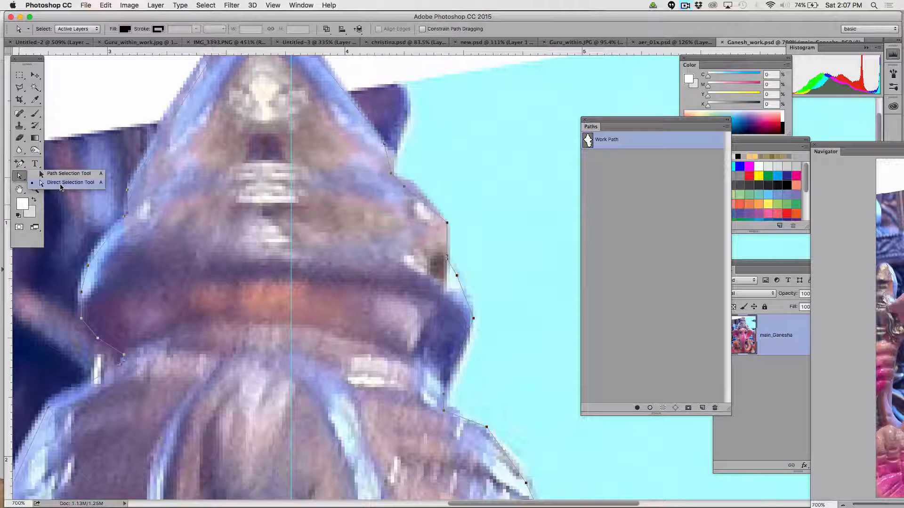
pyautogui.click(60, 183)
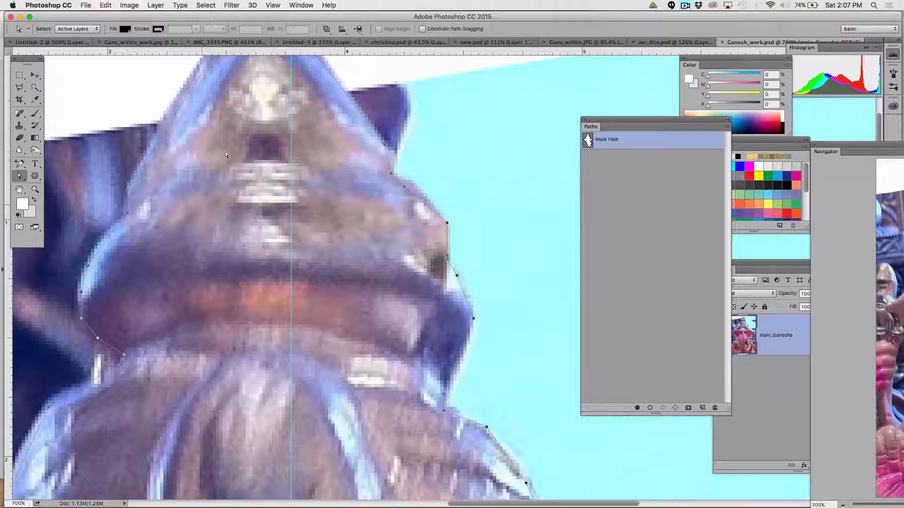
pyautogui.click(456, 275)
pyautogui.moveTo(456, 276)
pyautogui.mouseDown()
pyautogui.moveTo(448, 289)
pyautogui.moveTo(460, 256)
pyautogui.moveTo(448, 287)
pyautogui.moveTo(438, 262)
pyautogui.moveTo(468, 275)
pyautogui.moveTo(457, 279)
pyautogui.mouseUp()
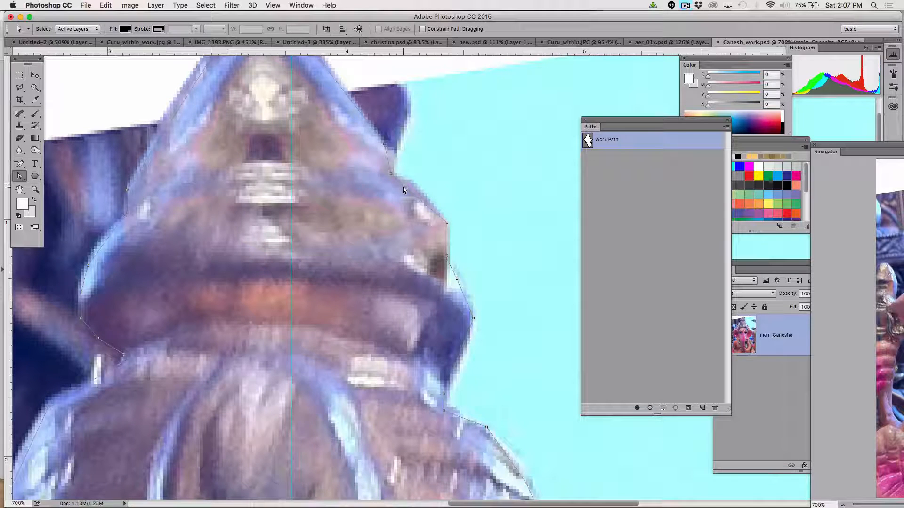
pyautogui.moveTo(403, 187); pyautogui.dragTo(408, 182)
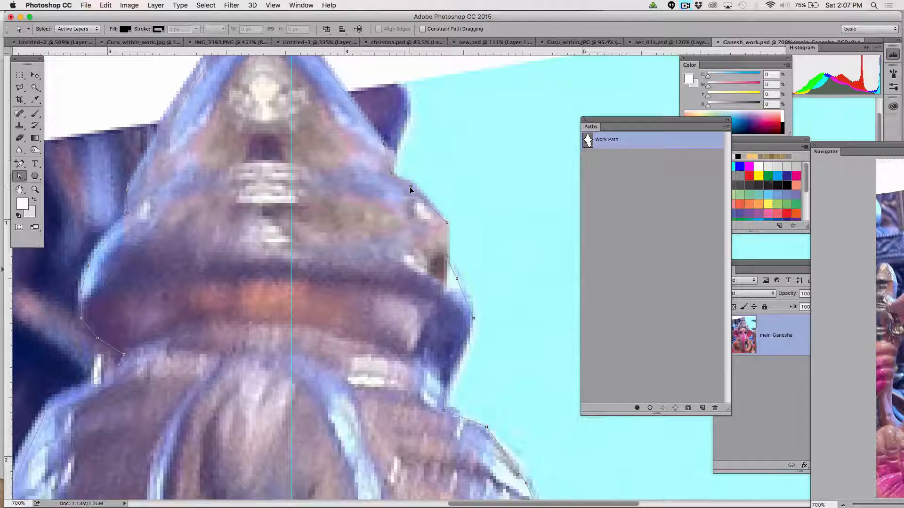
# - Save the work path as Head_path and deselect it
pyautogui.scroll(3, 283, 179)
pyautogui.scroll(-10, 282, 181)
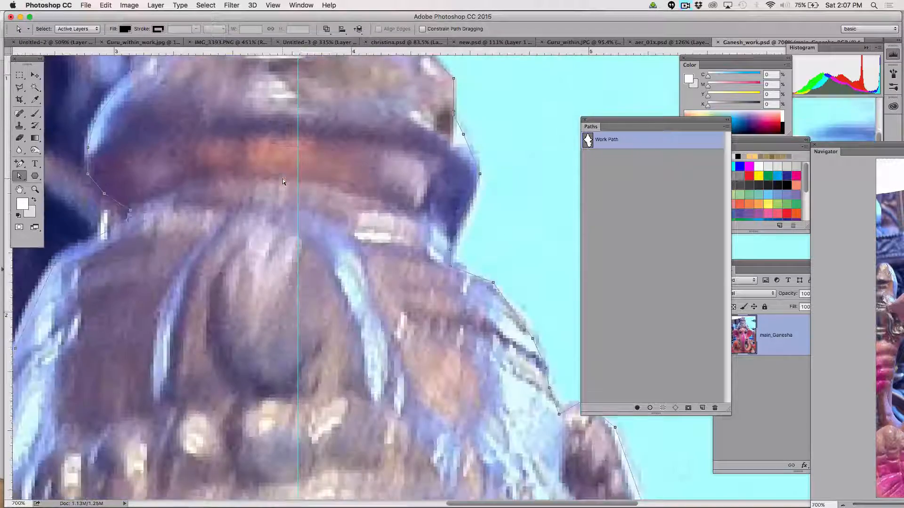
pyautogui.scroll(-5, 283, 181)
pyautogui.hscroll(5, 282, 181)
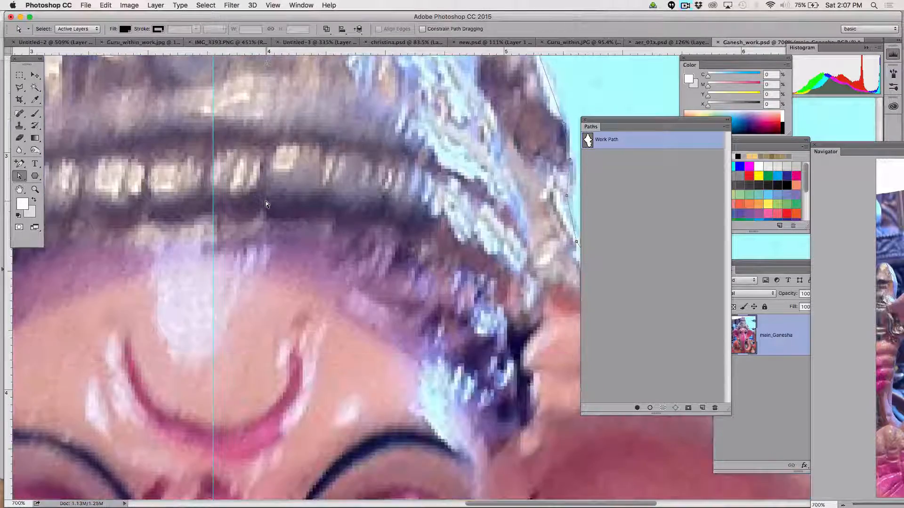
pyautogui.scroll(-2, 267, 185)
pyautogui.hscroll(-1, 268, 185)
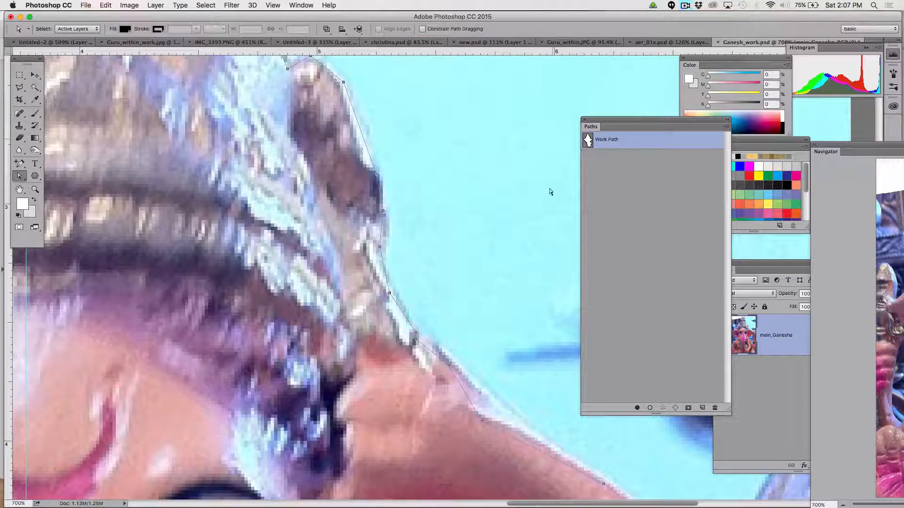
pyautogui.doubleClick(607, 140)
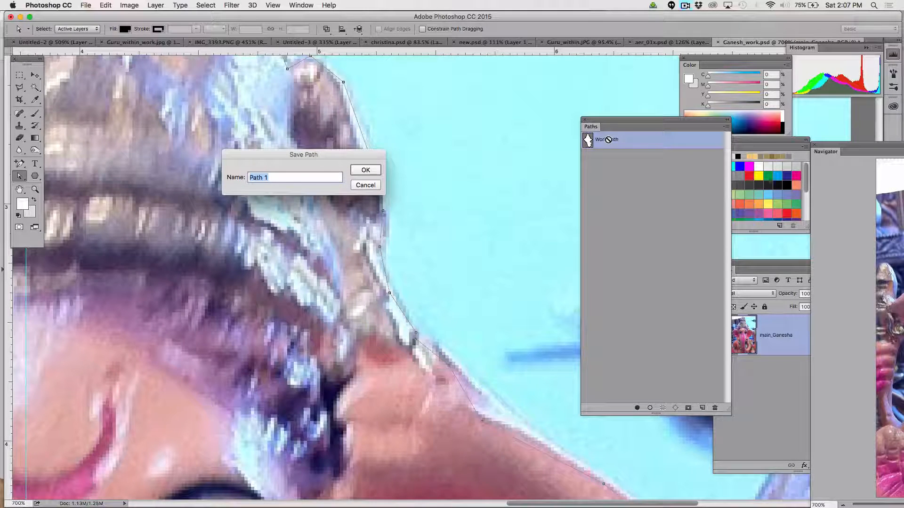
pyautogui.write('Head_p')
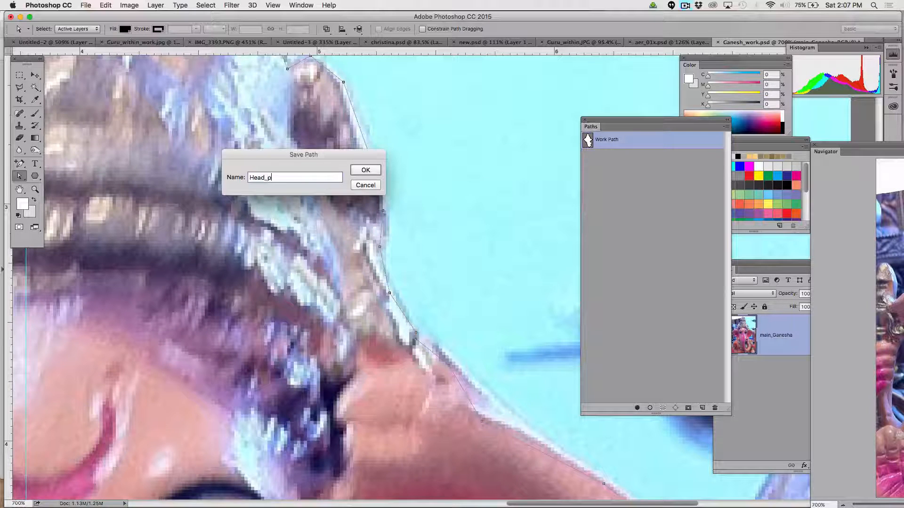
pyautogui.write('ath')
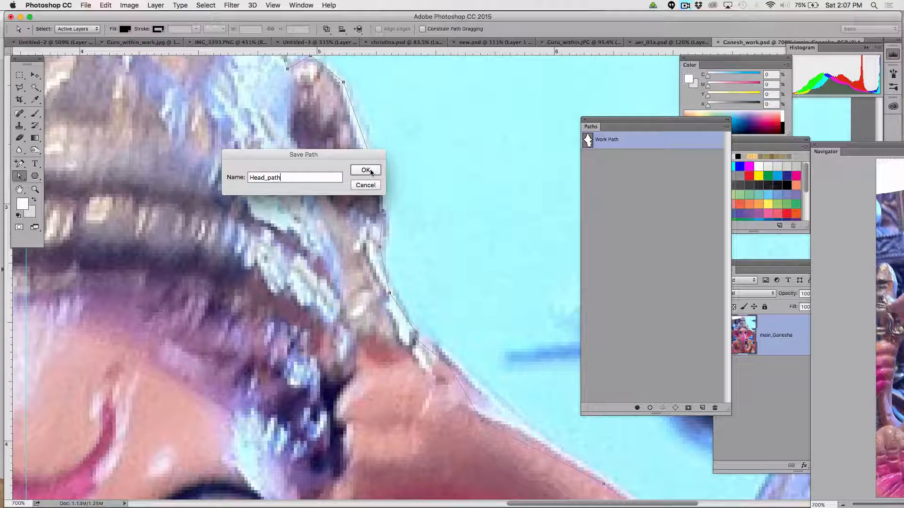
pyautogui.click(370, 173)
pyautogui.click(667, 255)
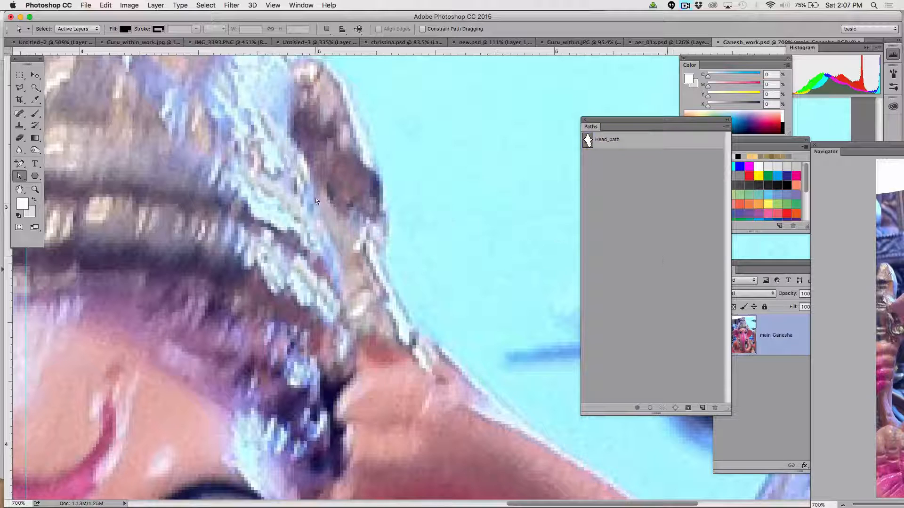
# - Draw a closed four-point diamond path on the cyan background beside the crown with the Pen tool, and delete it
pyautogui.click(20, 163)
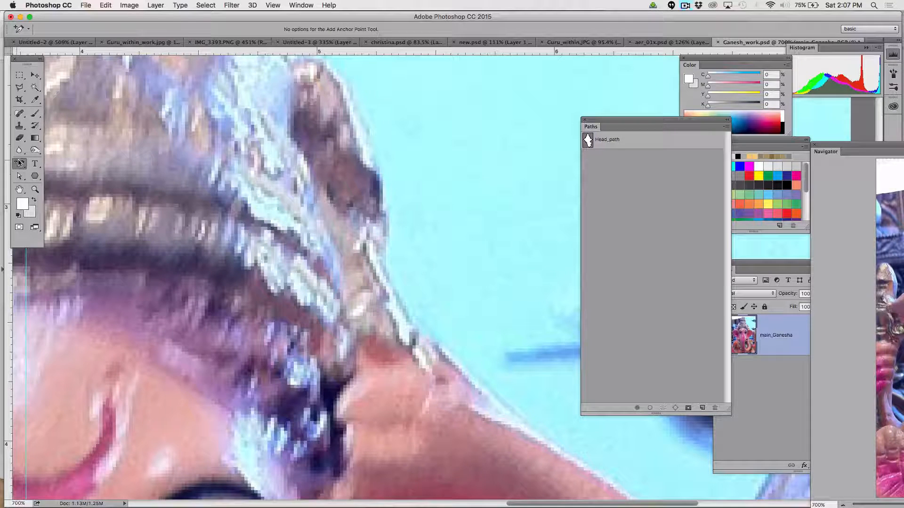
pyautogui.click(20, 163)
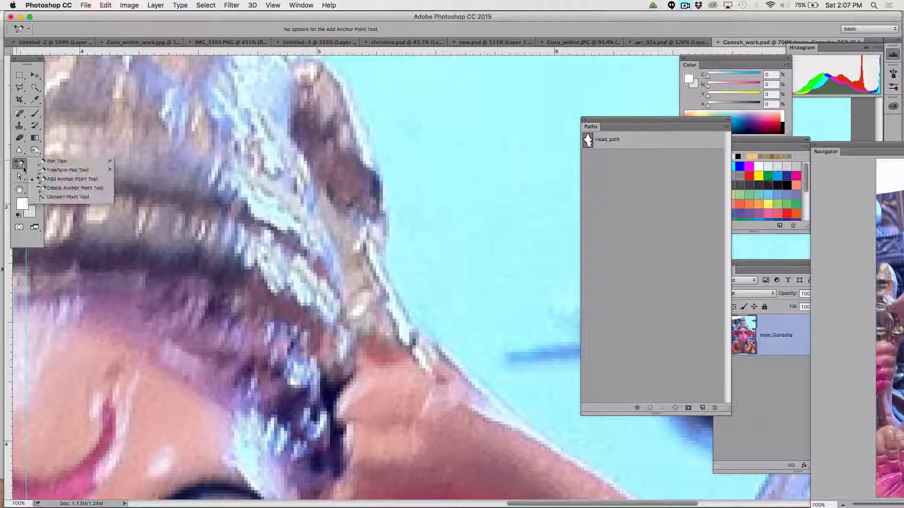
pyautogui.click(62, 165)
pyautogui.click(475, 95)
pyautogui.click(415, 177)
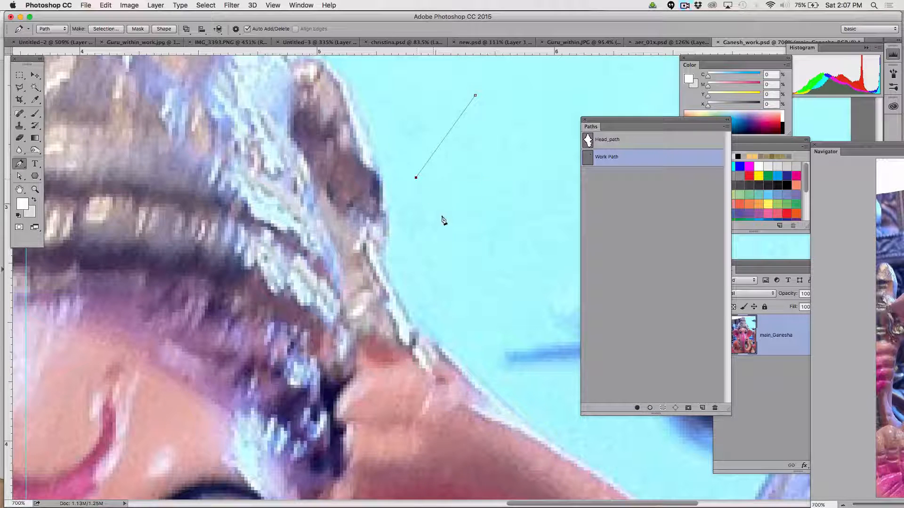
pyautogui.click(475, 240)
pyautogui.click(521, 175)
pyautogui.click(475, 95)
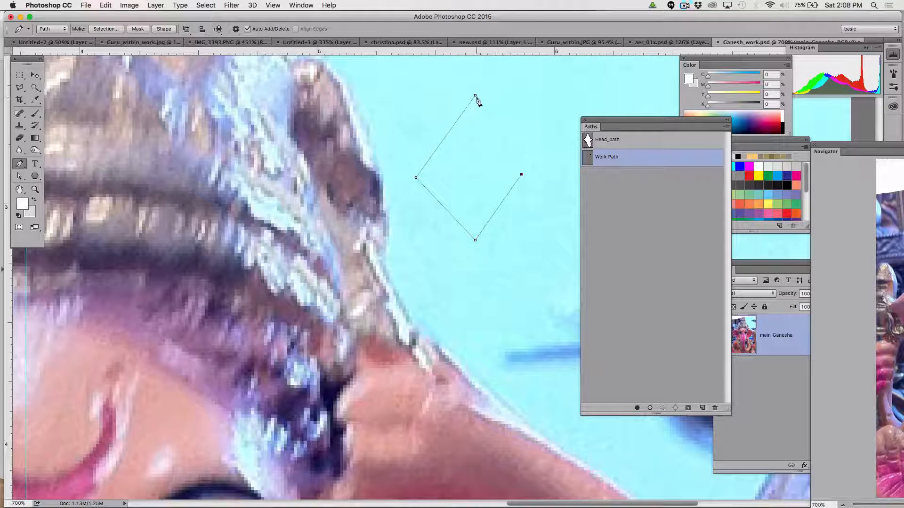
pyautogui.click(476, 95)
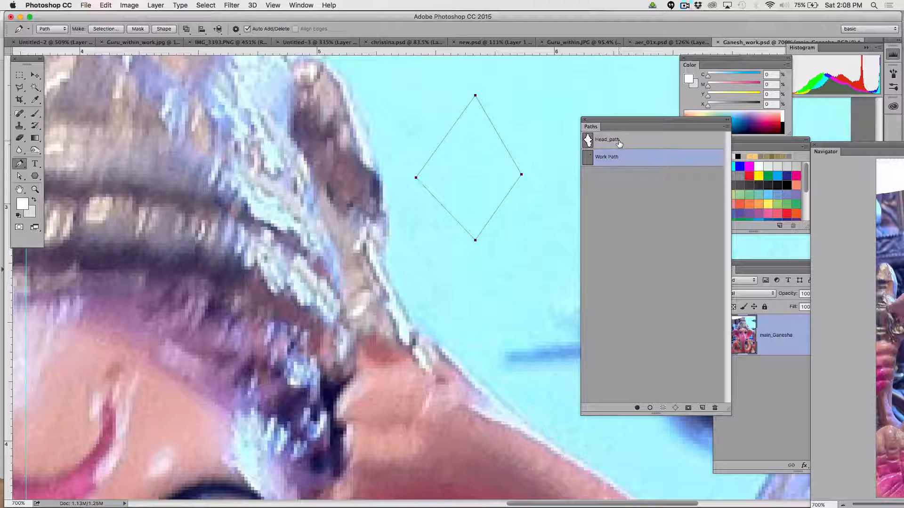
pyautogui.press('BackSpace')
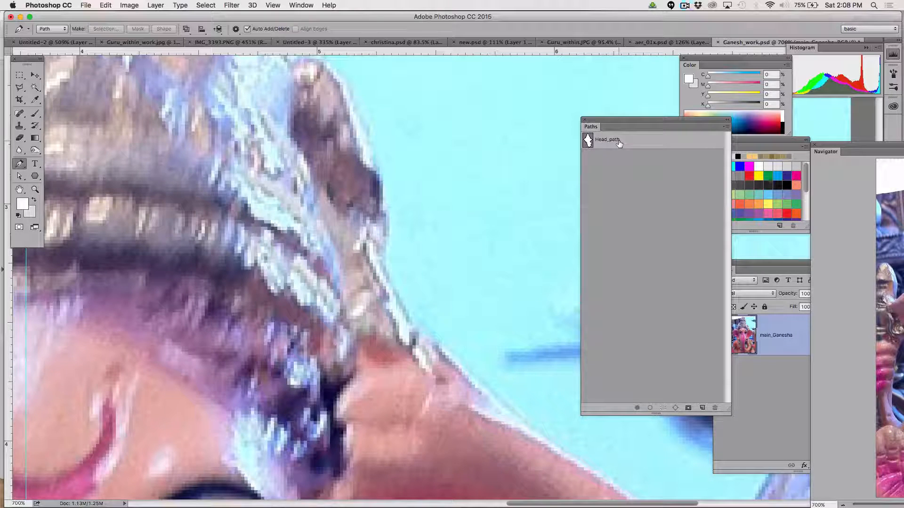
# - Show and hide the Head_path outline on the image by repeatedly selecting and deselecting the path
pyautogui.click(649, 142)
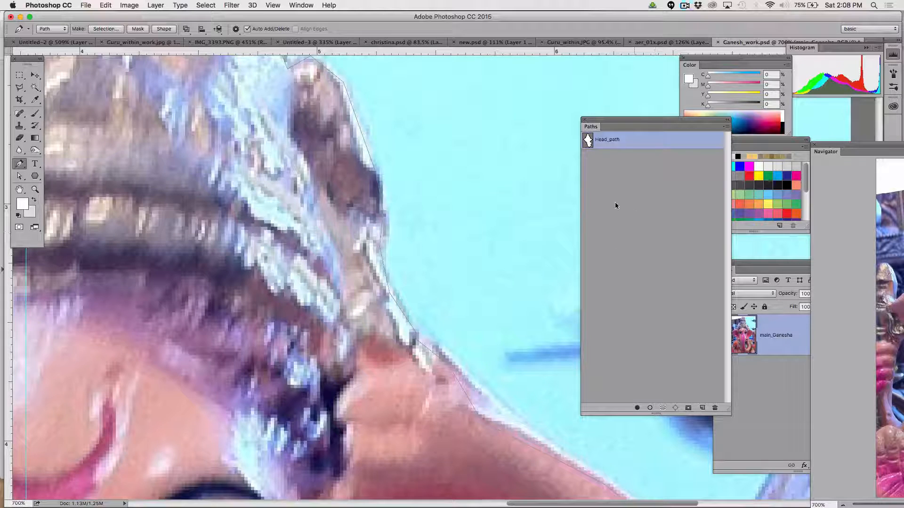
pyautogui.click(632, 181)
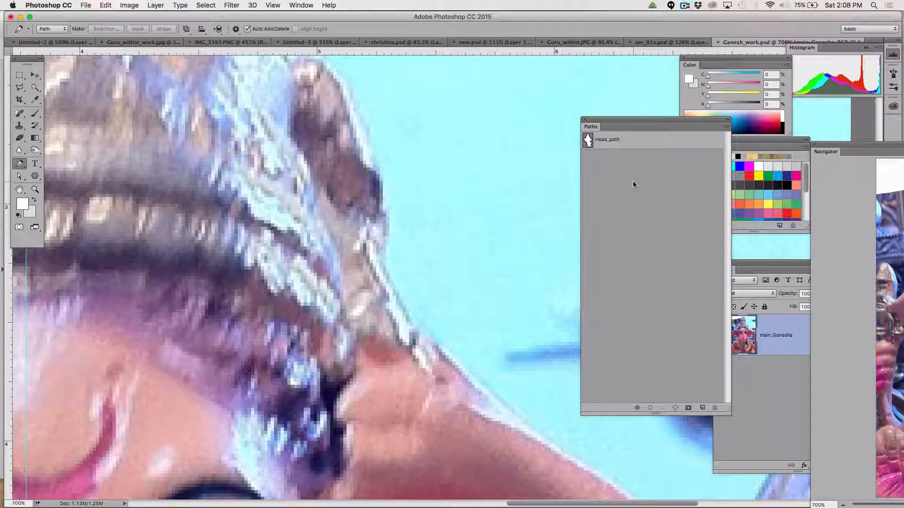
pyautogui.click(626, 142)
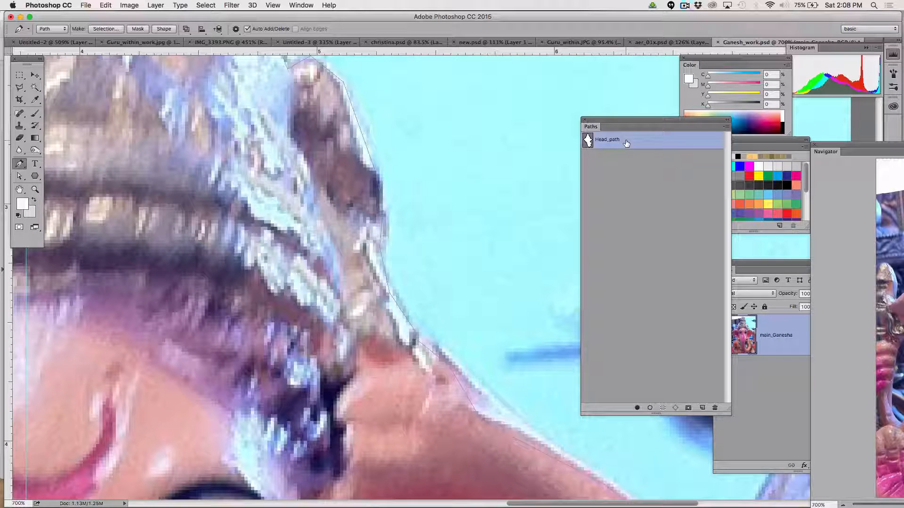
pyautogui.click(634, 274)
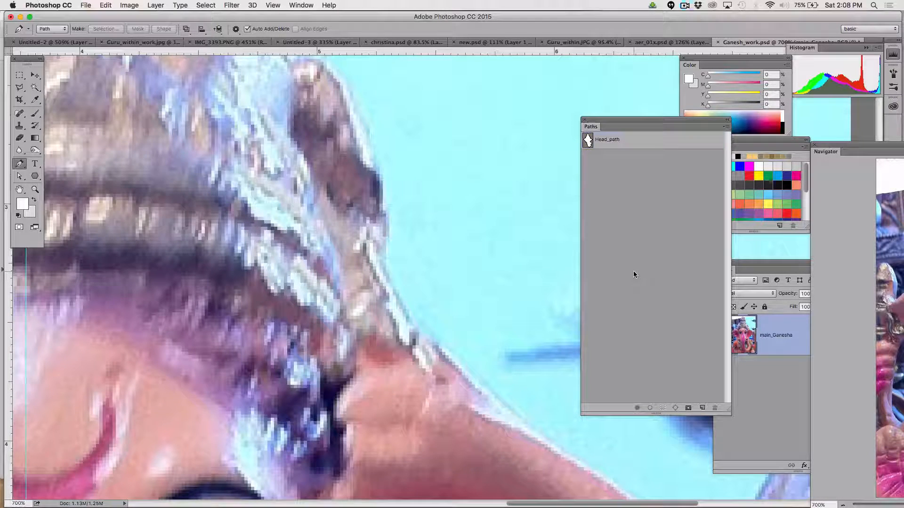
# - Make Head_path the document's clipping path, leaving the flatness value blank
pyautogui.click(617, 144)
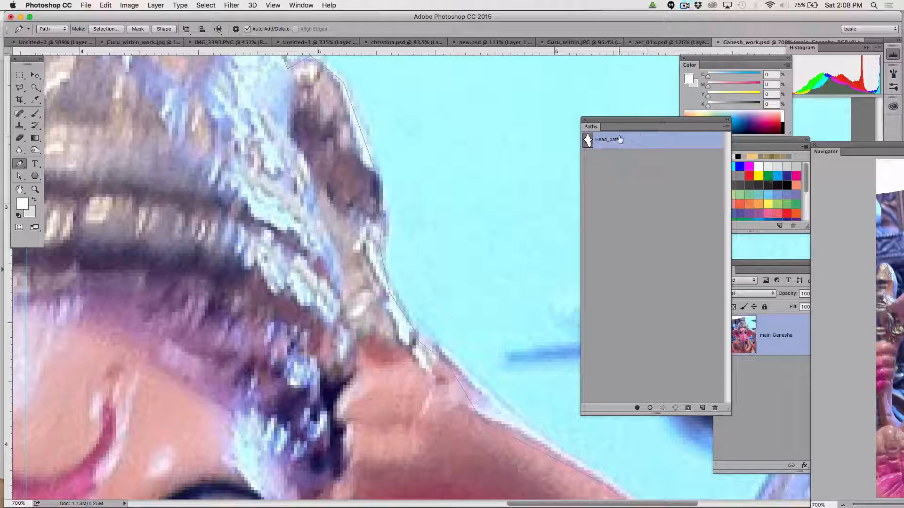
pyautogui.click(727, 128)
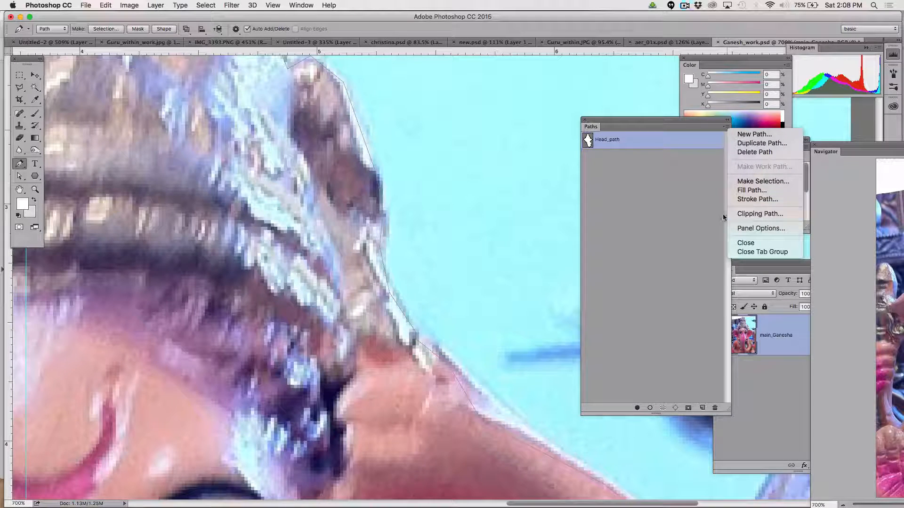
pyautogui.click(756, 215)
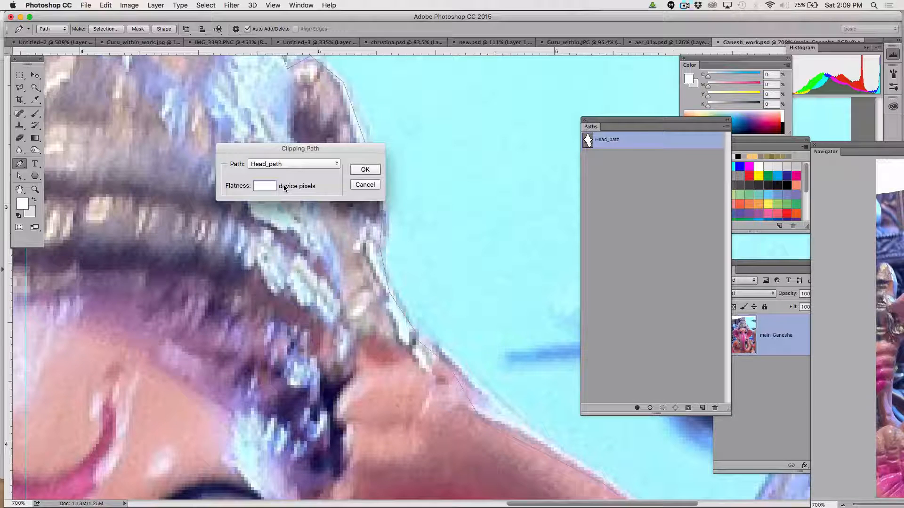
pyautogui.click(367, 175)
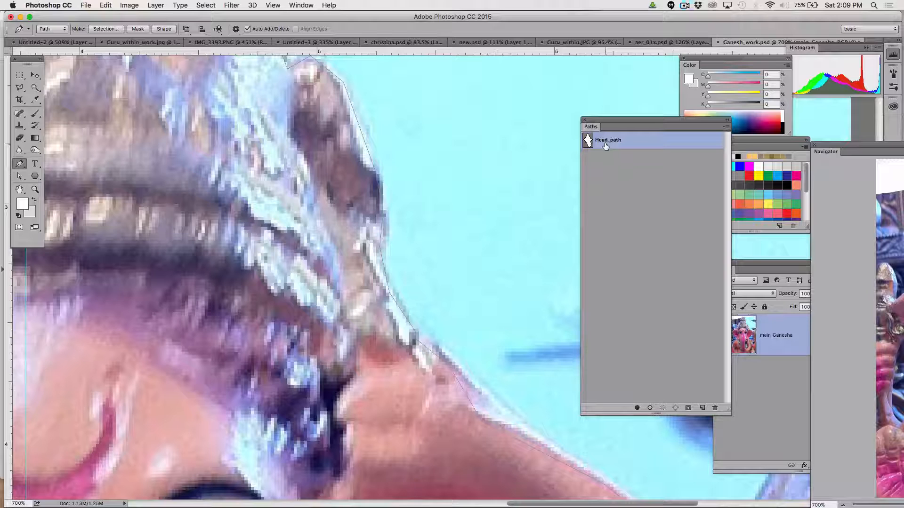
pyautogui.click(85, 4)
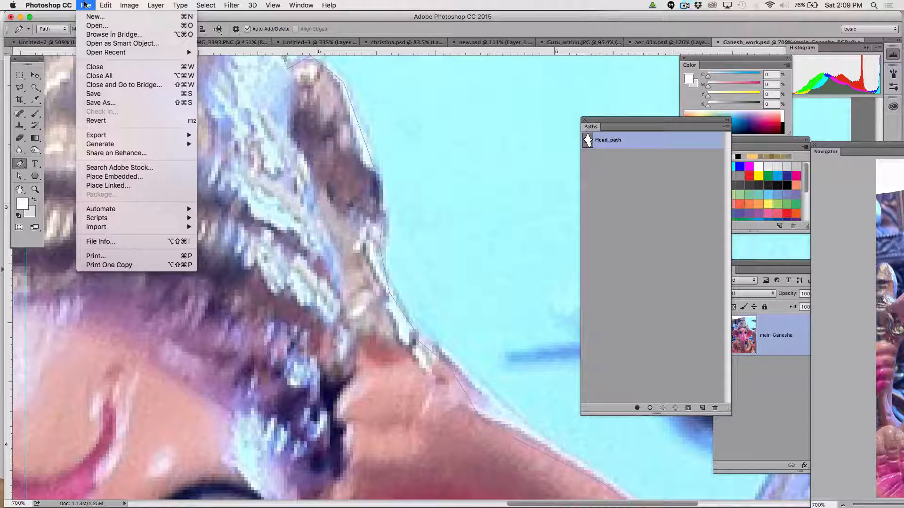
pyautogui.moveTo(104, 55)
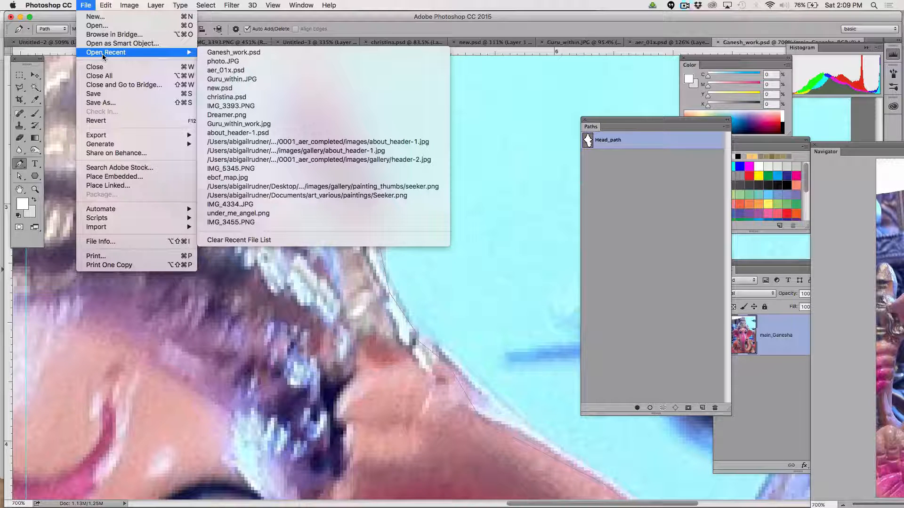
pyautogui.moveTo(126, 6)
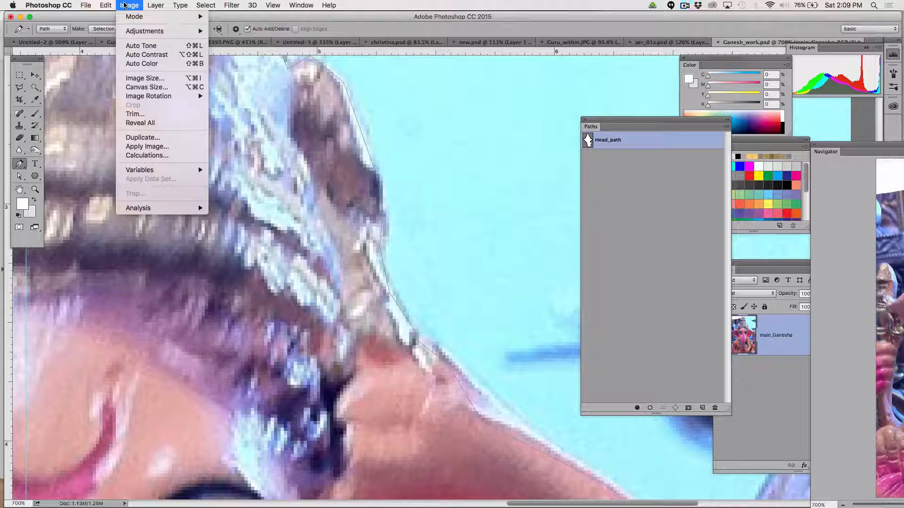
pyautogui.moveTo(130, 17)
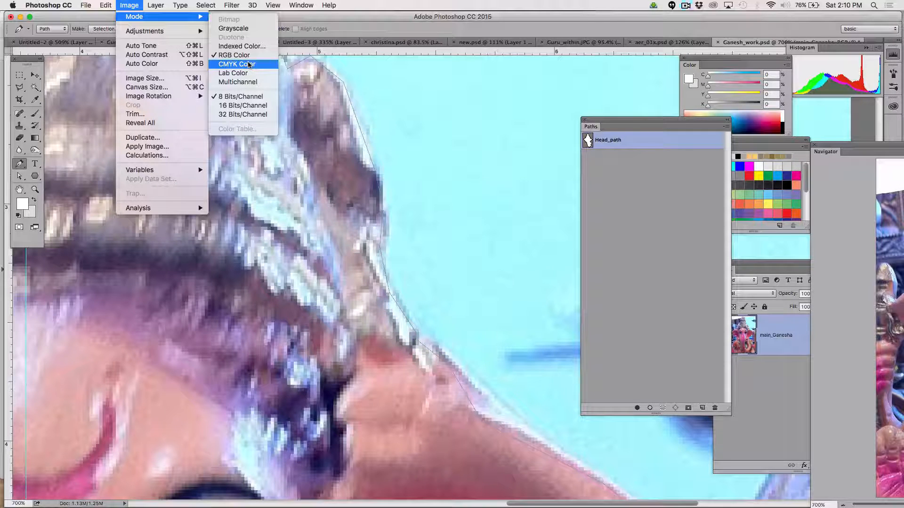
pyautogui.moveTo(90, 6)
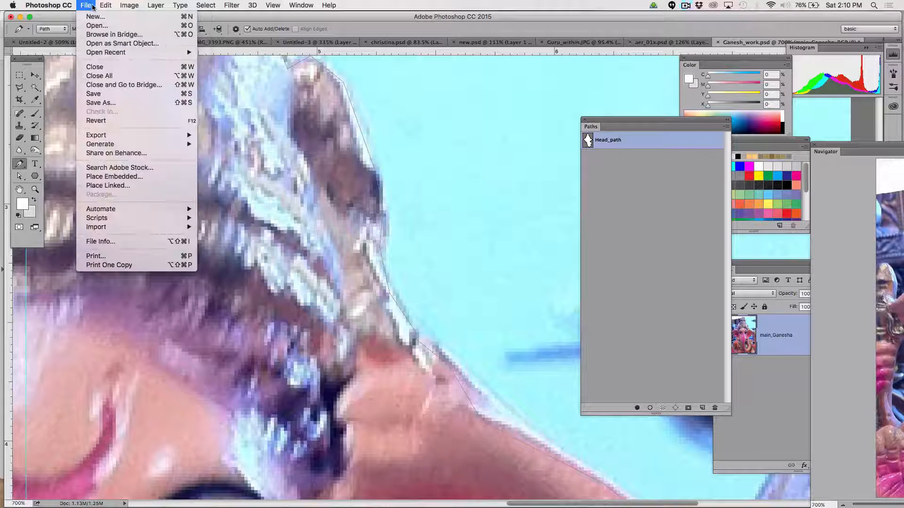
# - Save a copy of the image as Ganesh_work.tif in TIFF format without layers, with no image compression and IBM PC byte order
pyautogui.click(113, 103)
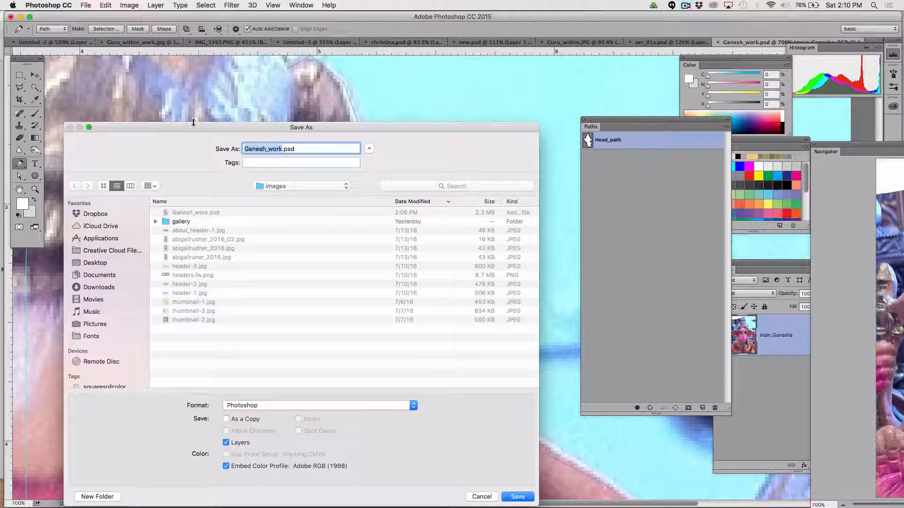
pyautogui.moveTo(193, 121); pyautogui.dragTo(200, 4)
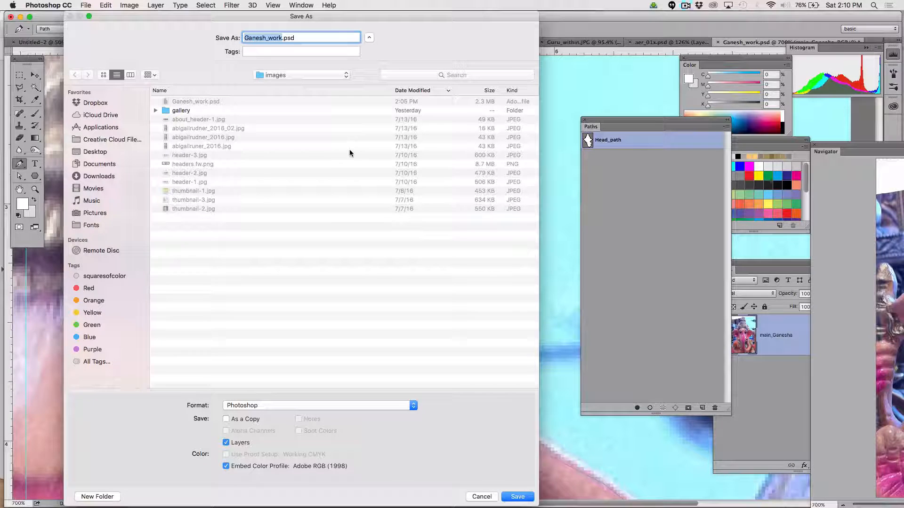
pyautogui.moveTo(196, 17); pyautogui.dragTo(275, 85)
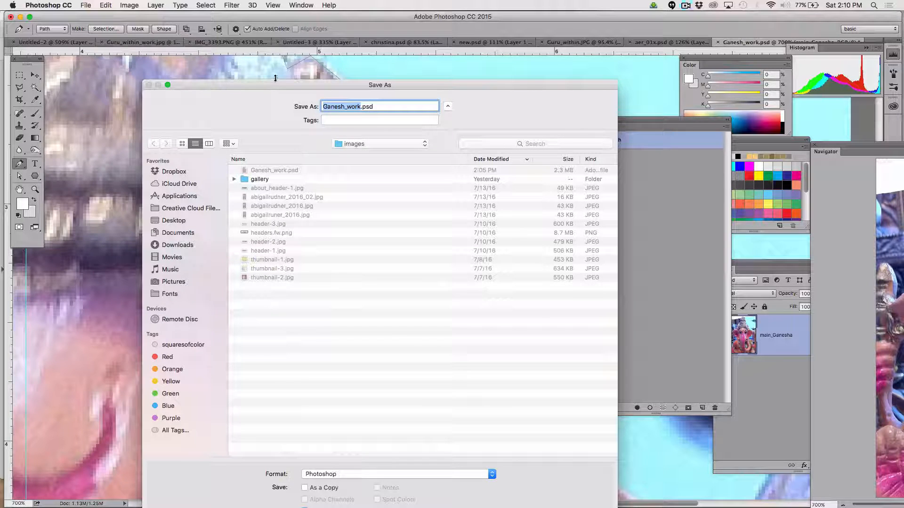
pyautogui.moveTo(269, 86); pyautogui.dragTo(266, 40)
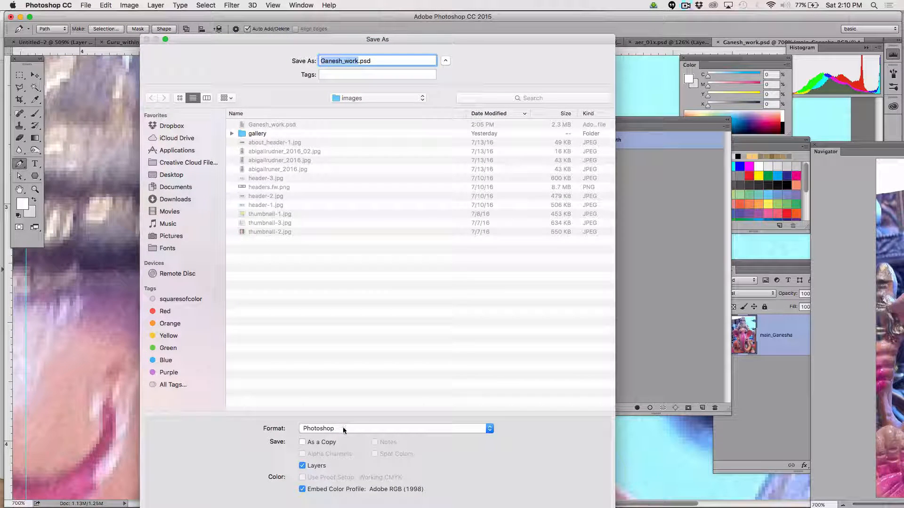
pyautogui.click(351, 429)
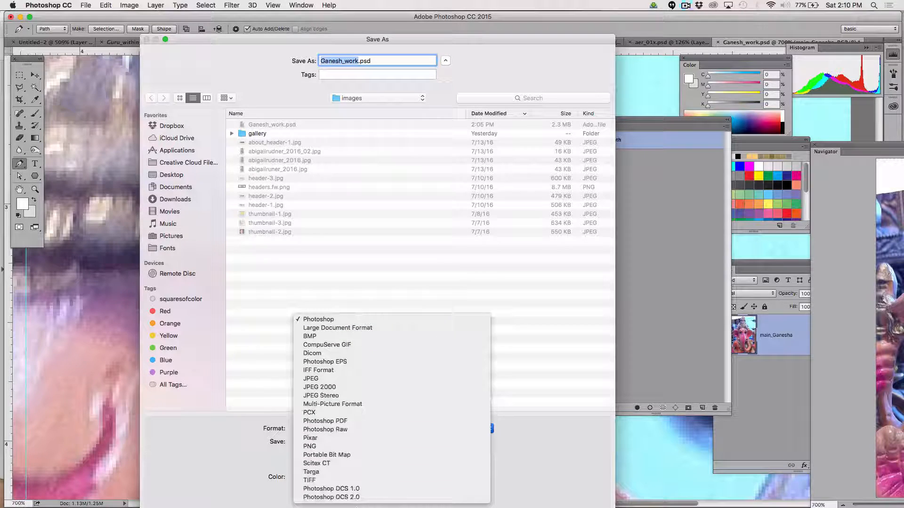
pyautogui.click(349, 480)
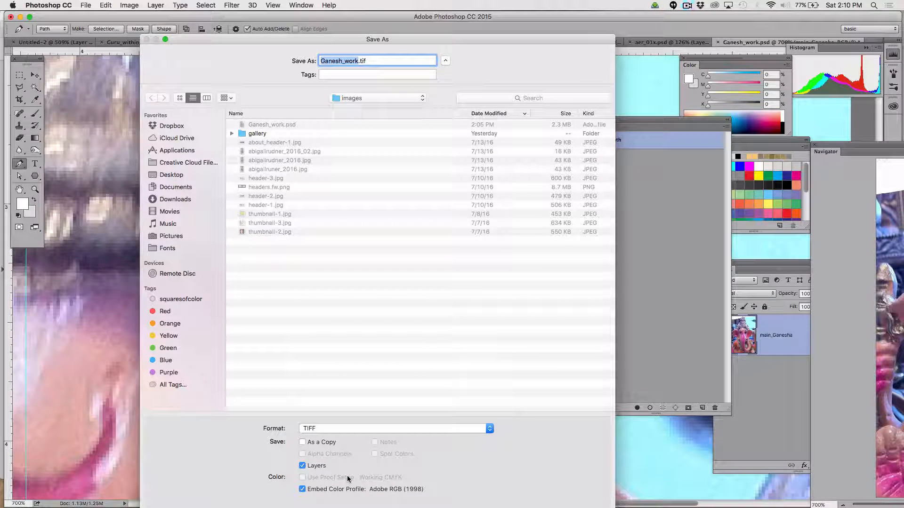
pyautogui.click(303, 467)
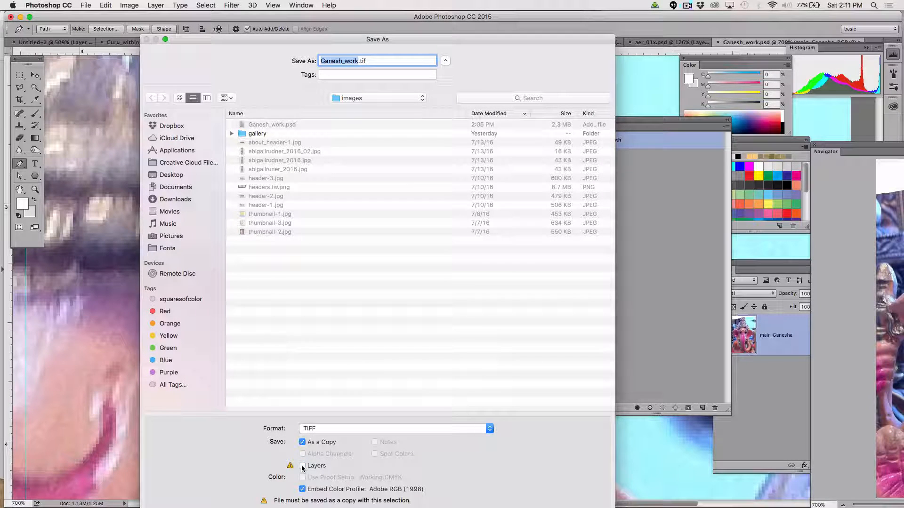
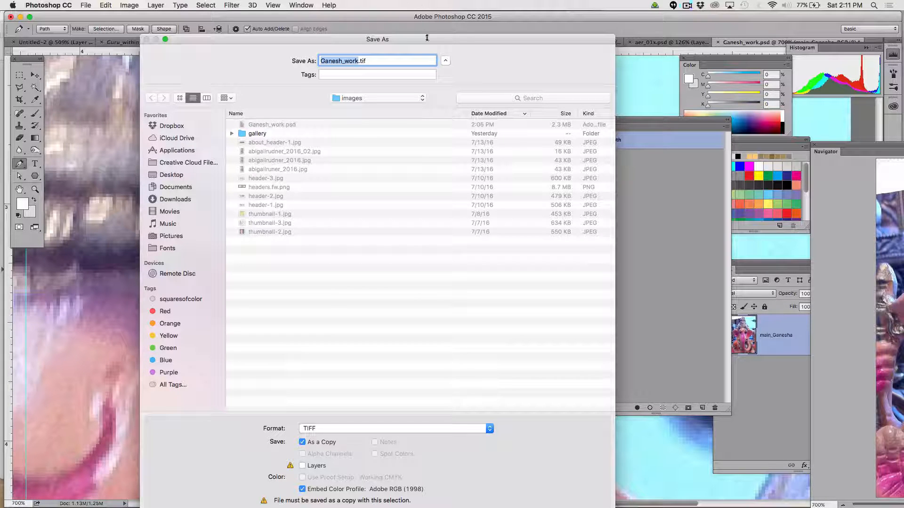
pyautogui.moveTo(456, 39); pyautogui.dragTo(444, 16)
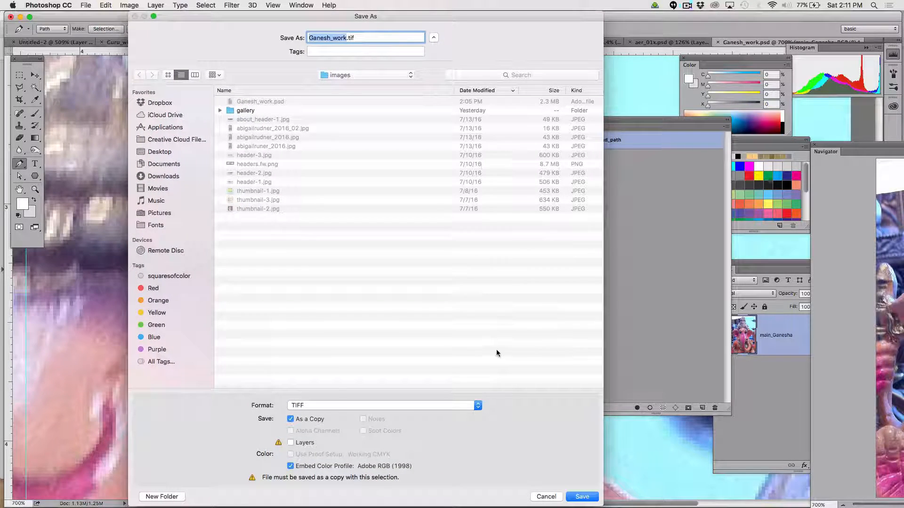
pyautogui.click(578, 497)
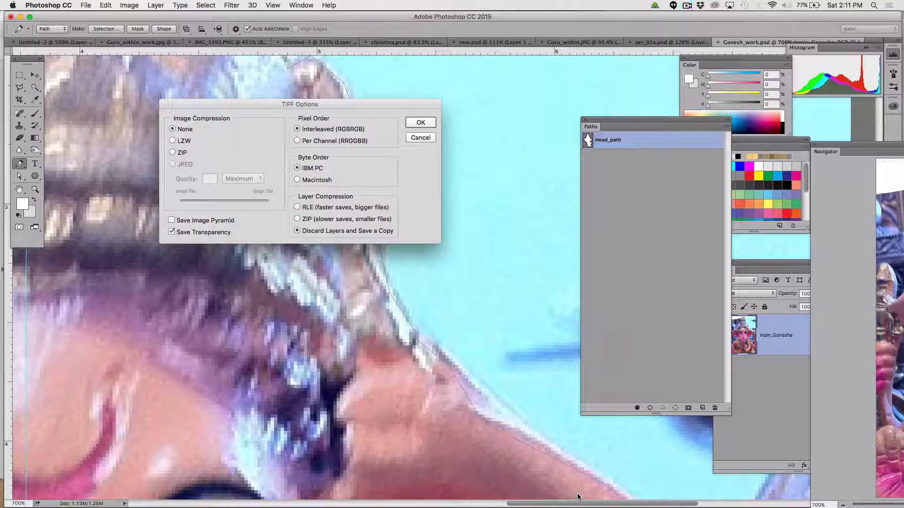
pyautogui.click(421, 123)
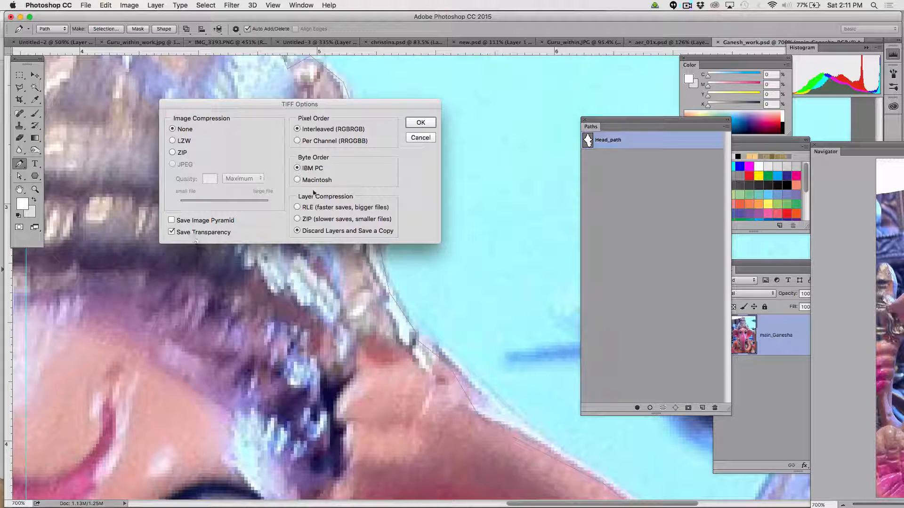
pyautogui.click(420, 123)
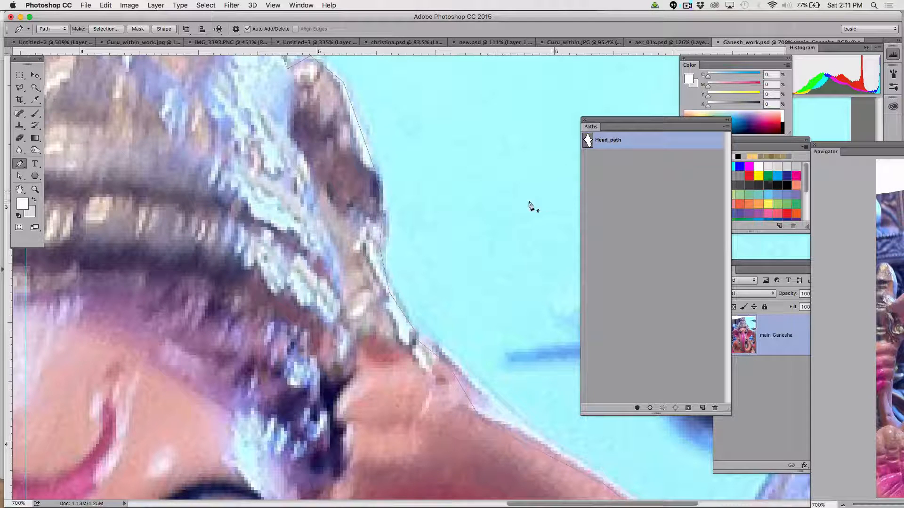
# - Launch Adobe Illustrator CC 2015 and dismiss its initial new document setup
pyautogui.scroll(-1, 472, 233)
pyautogui.scroll(3, 472, 233)
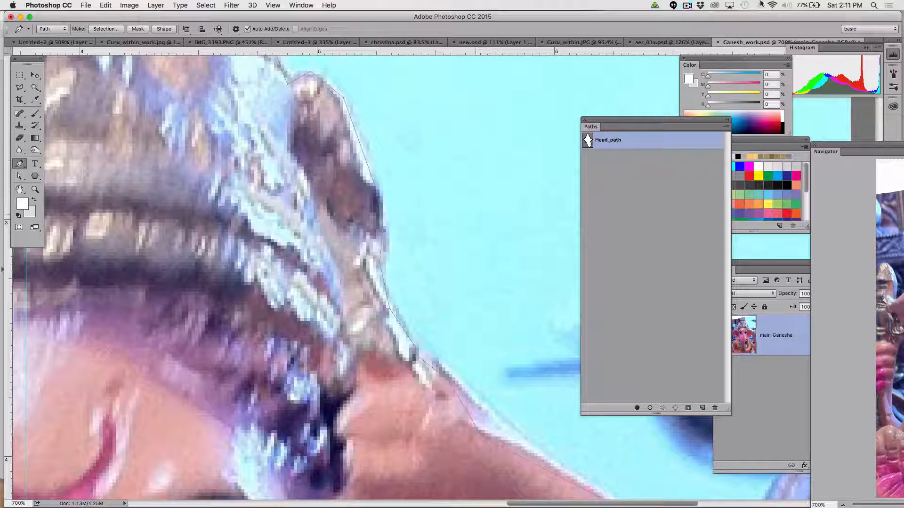
pyautogui.click(874, 5)
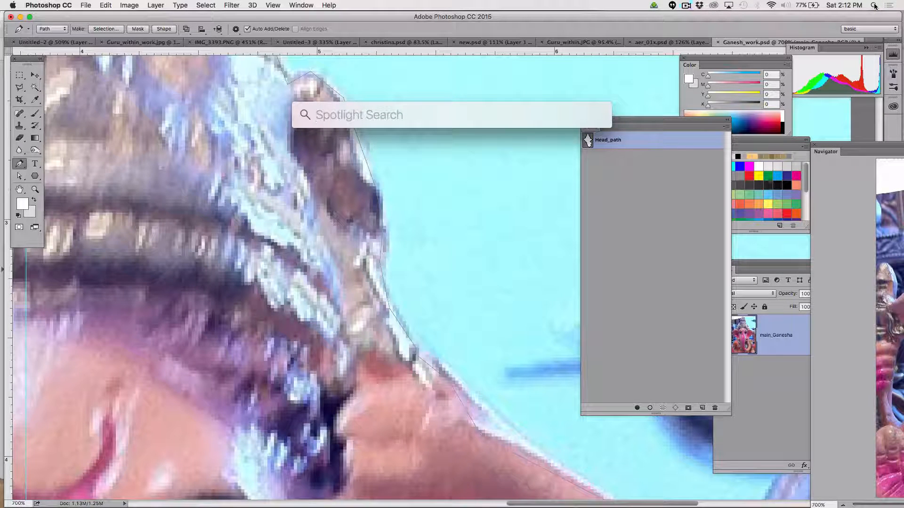
pyautogui.write('ill')
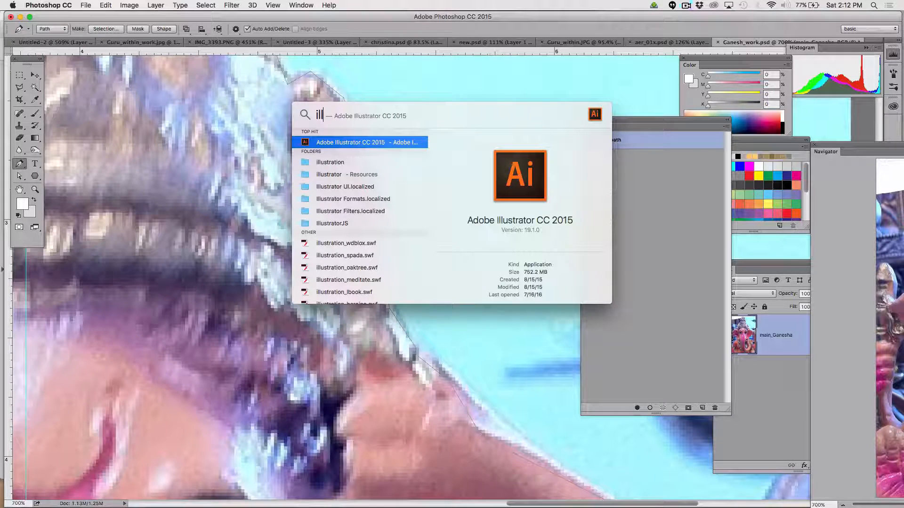
pyautogui.write('ustrator')
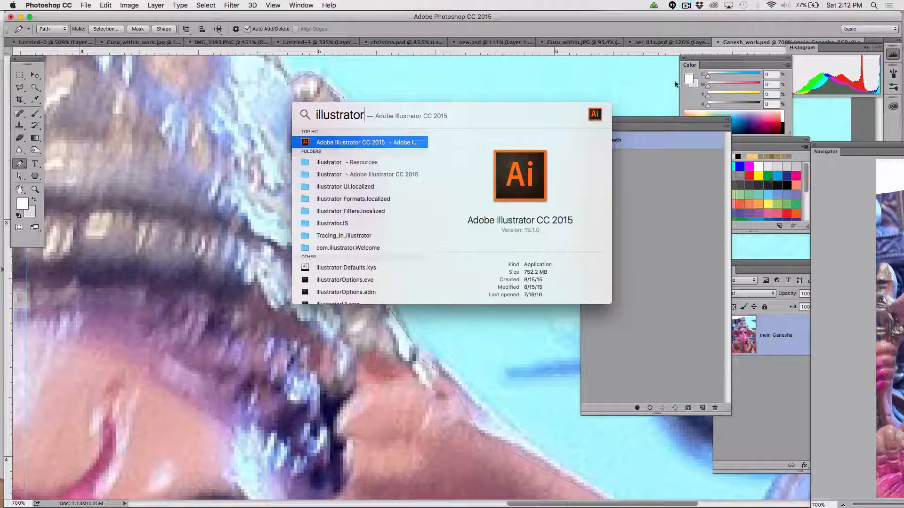
pyautogui.press('Return')
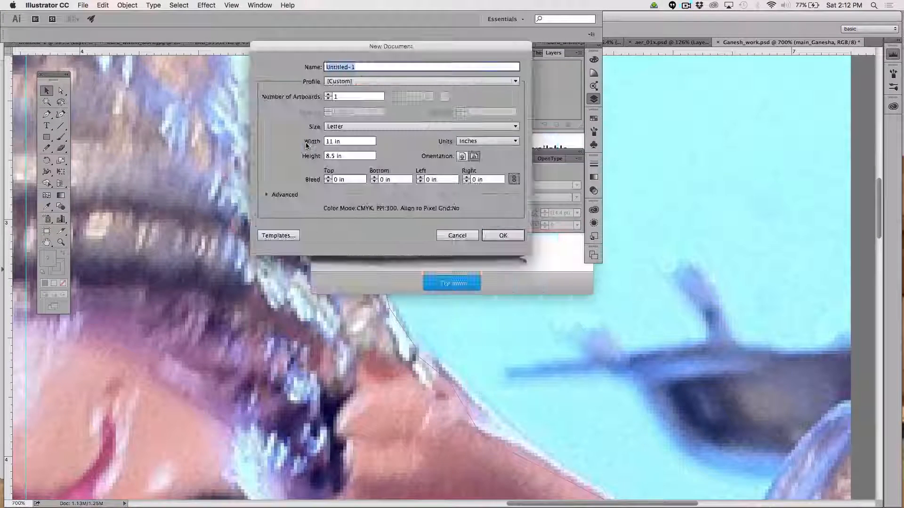
pyautogui.click(456, 235)
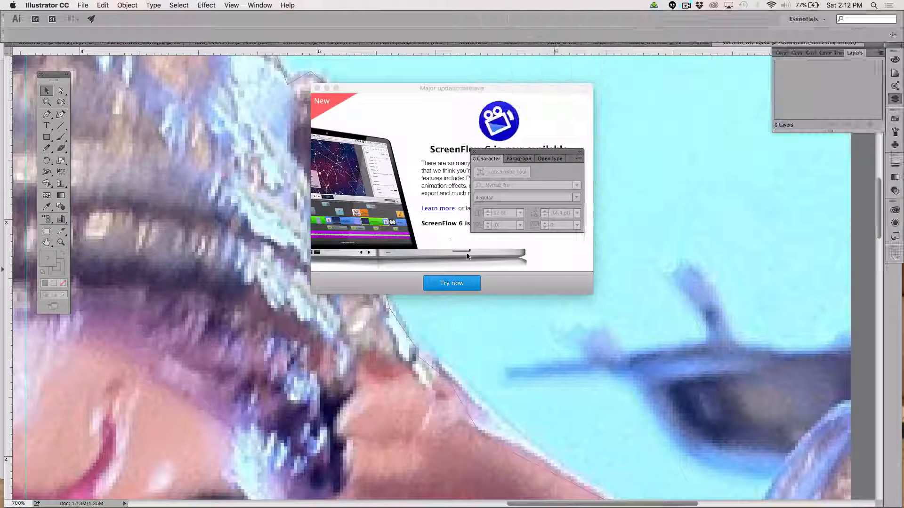
pyautogui.press('super+Tab')
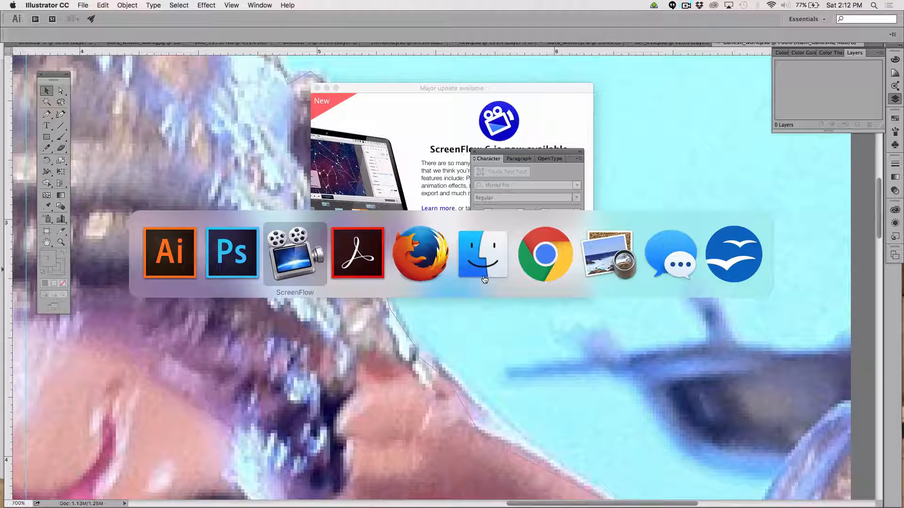
pyautogui.click(154, 244)
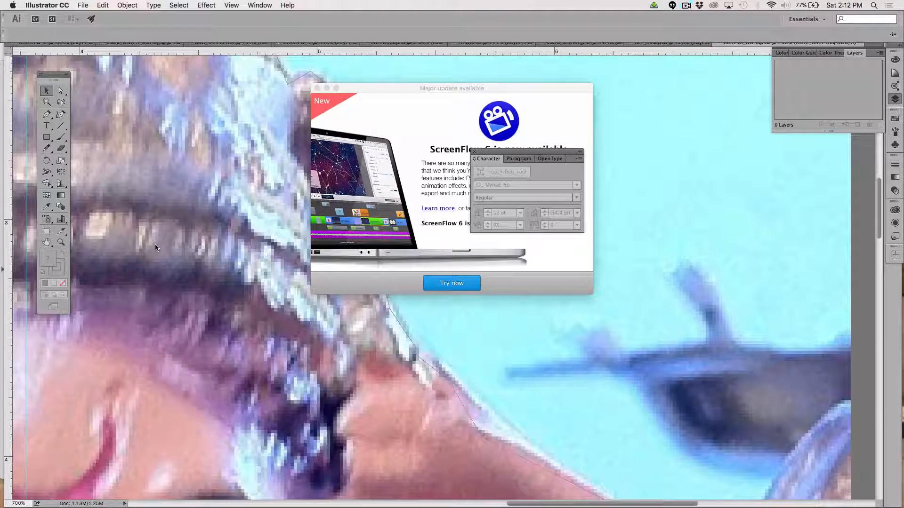
# - Create a Letter-size portrait document, 8.5 by 11 in, and move the Character panel off the artboard
pyautogui.press('super+n')
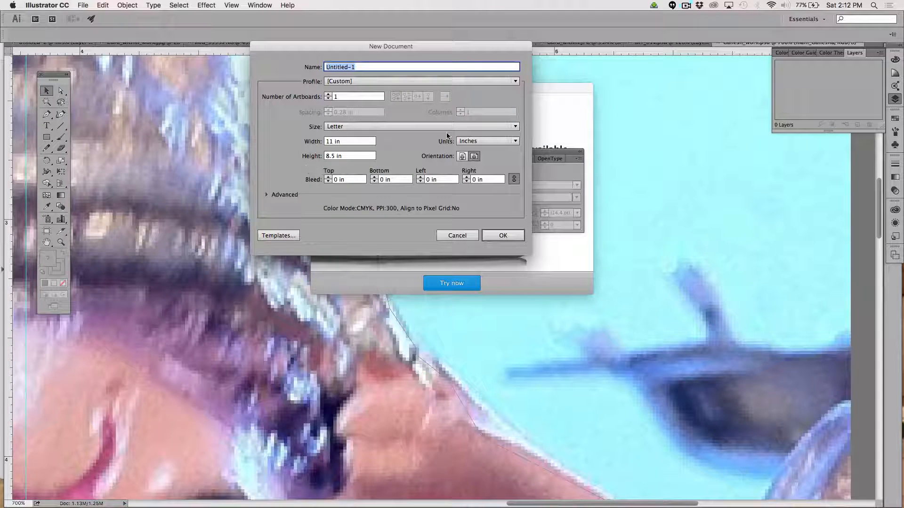
pyautogui.click(462, 156)
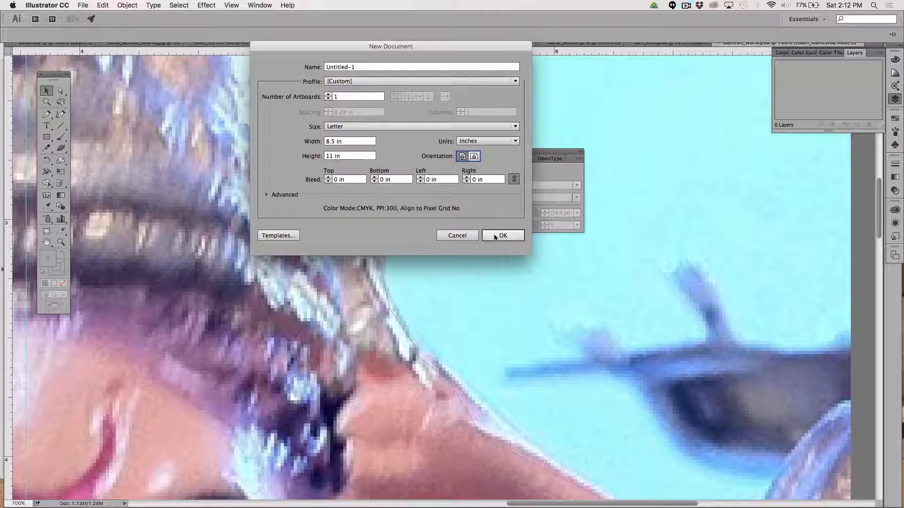
pyautogui.click(495, 238)
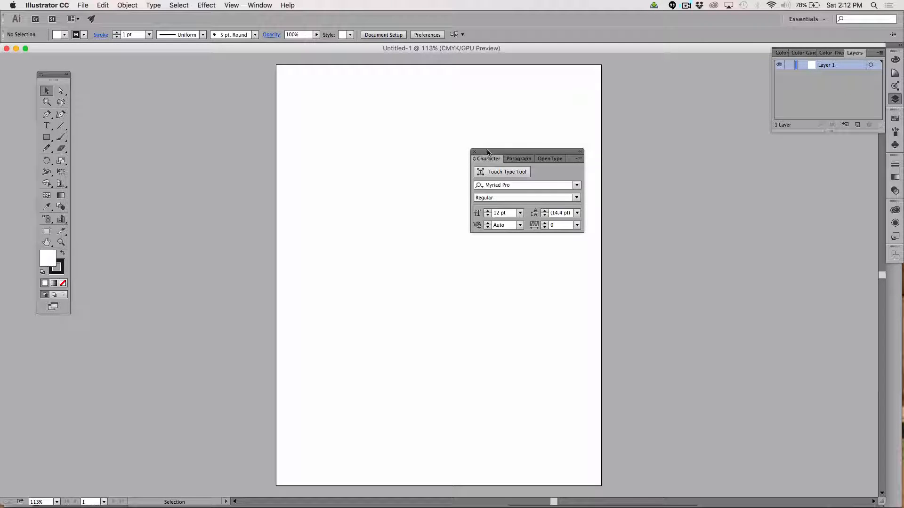
pyautogui.moveTo(488, 155); pyautogui.dragTo(654, 124)
# - Save the blank document as new_work_aer.ai in the images folder in Adobe Illustrator format, accepting the default Illustrator options
pyautogui.click(92, 4)
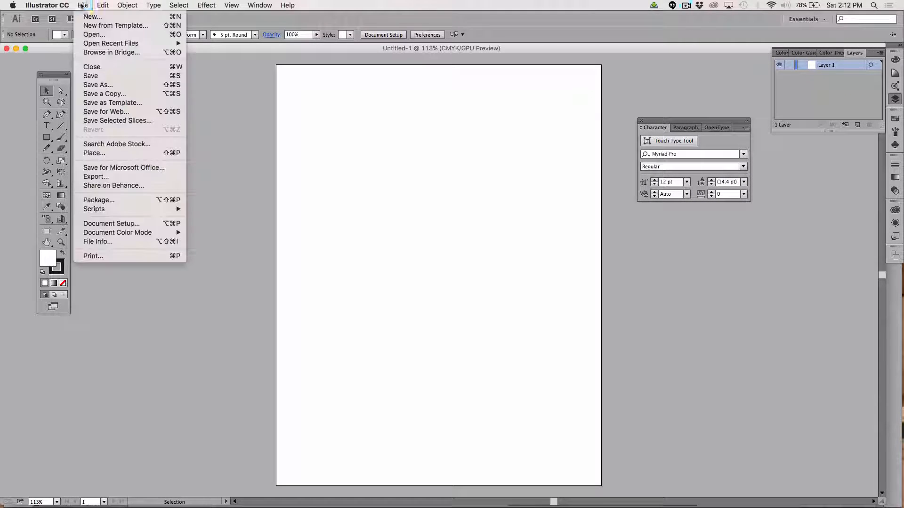
pyautogui.click(91, 87)
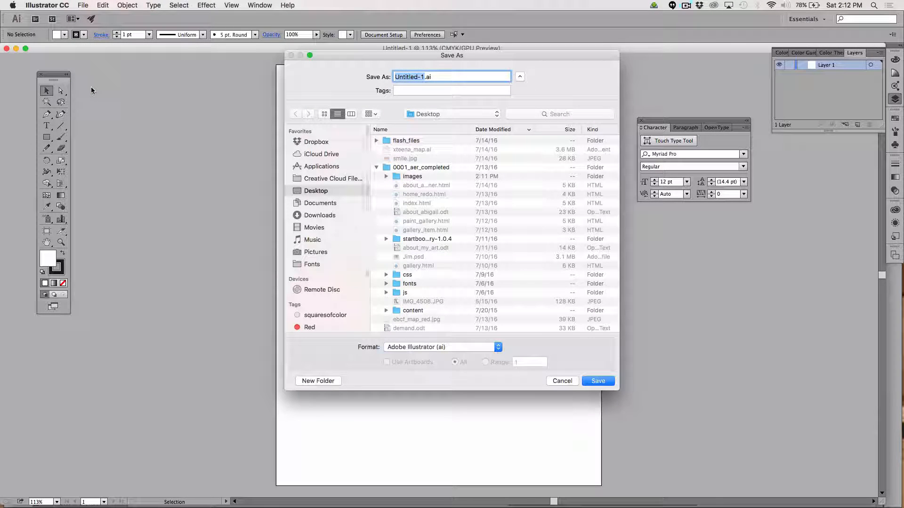
pyautogui.write('new')
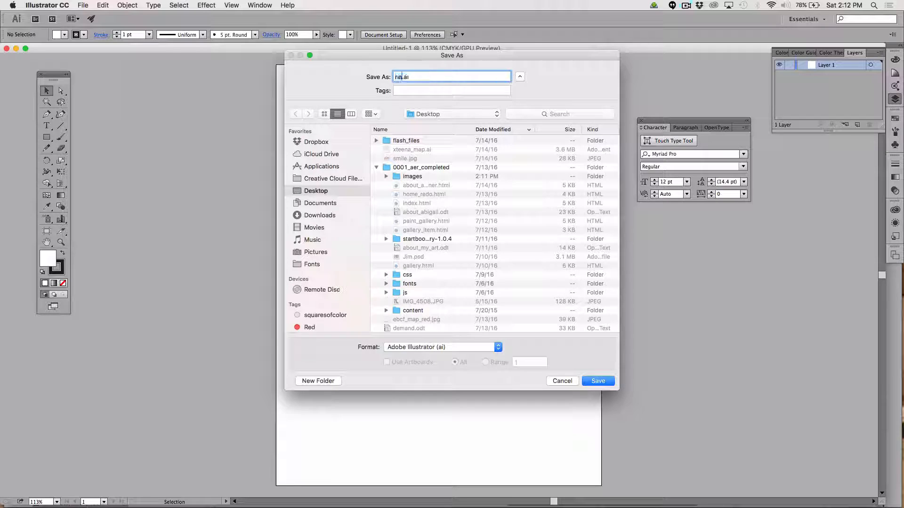
pyautogui.write('_w')
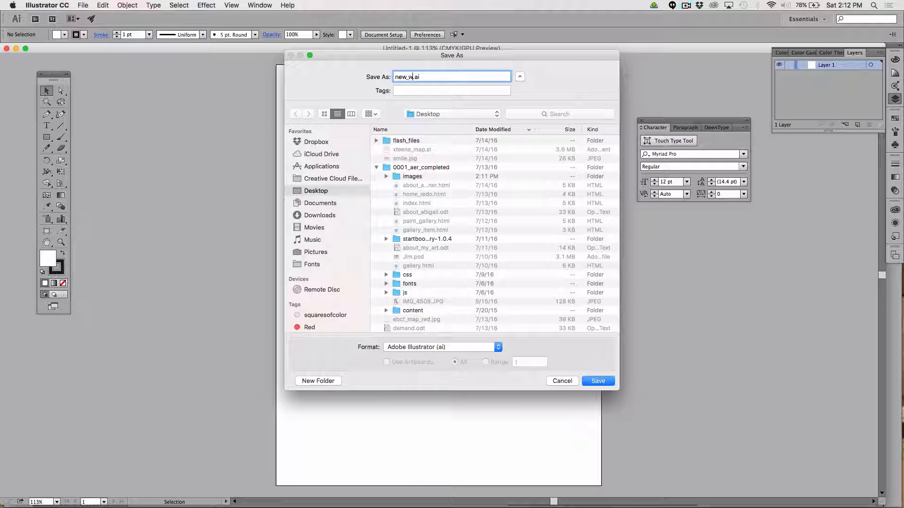
pyautogui.write('ork_aer')
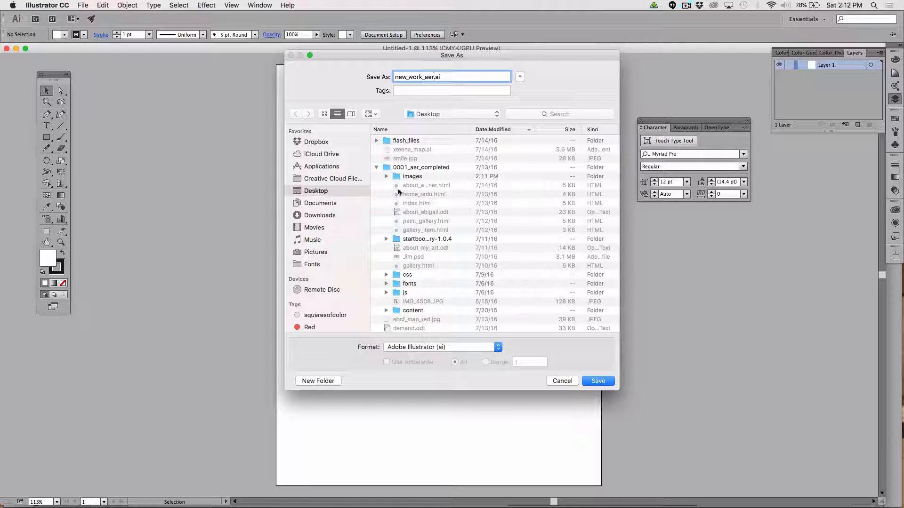
pyautogui.click(396, 178)
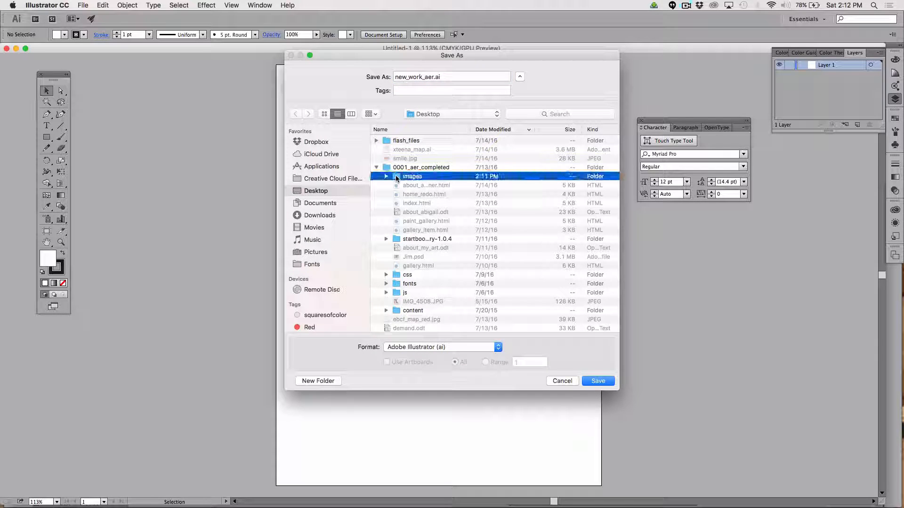
pyautogui.doubleClick(396, 178)
pyautogui.click(601, 379)
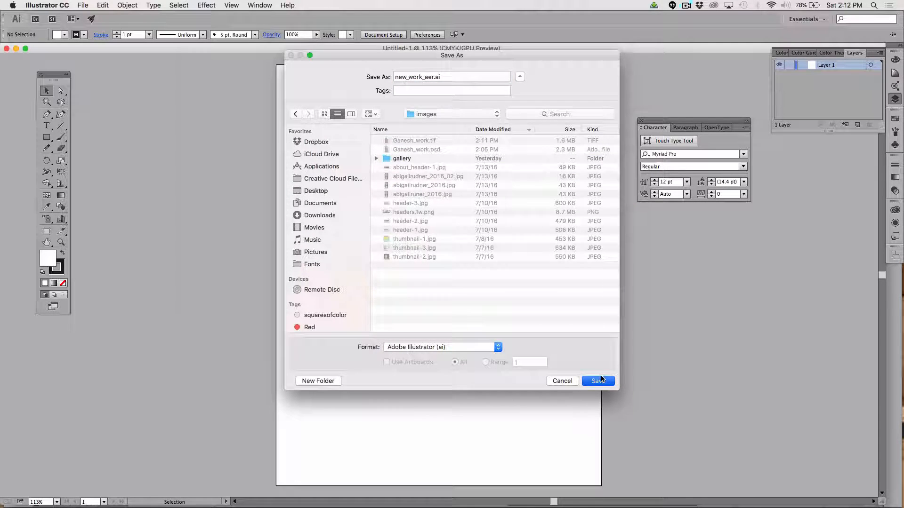
pyautogui.click(379, 299)
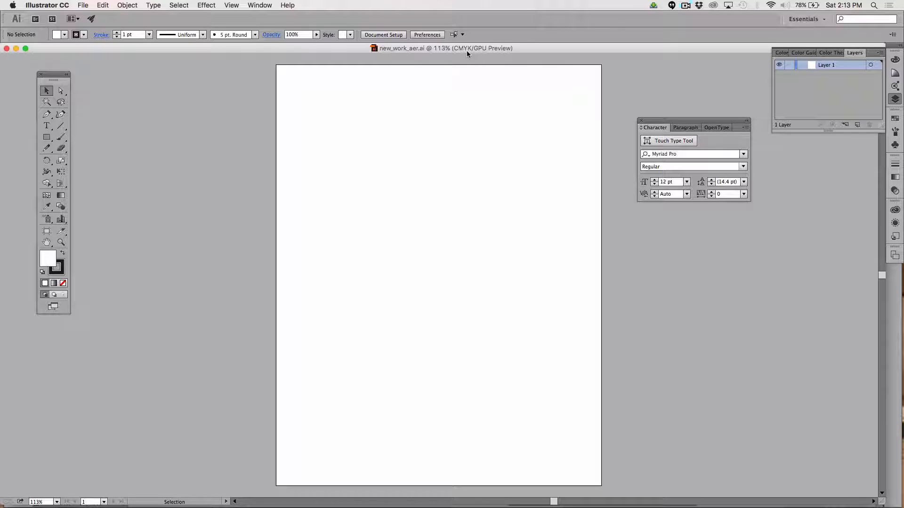
# - Place Ganesh_work.tif from the images folder, unlinked, around the middle of the artboard at about 3.89 by 5.97 in
pyautogui.click(82, 6)
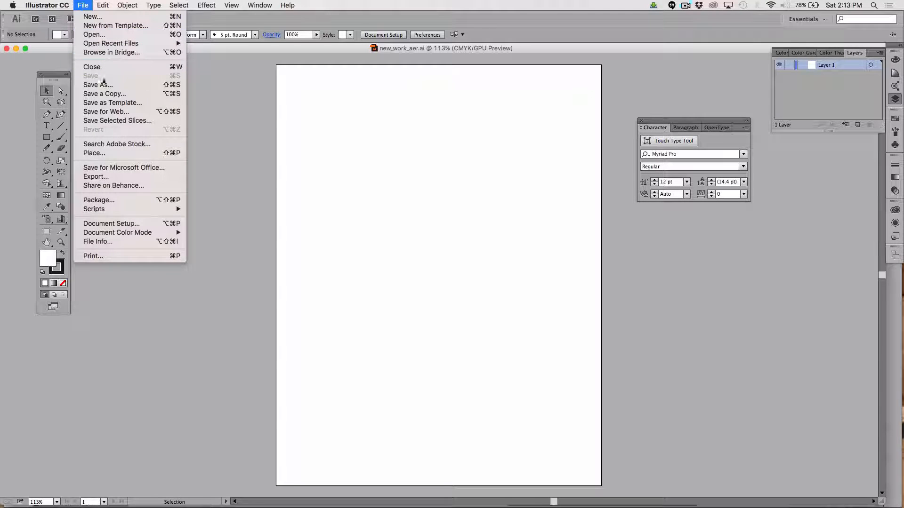
pyautogui.click(115, 155)
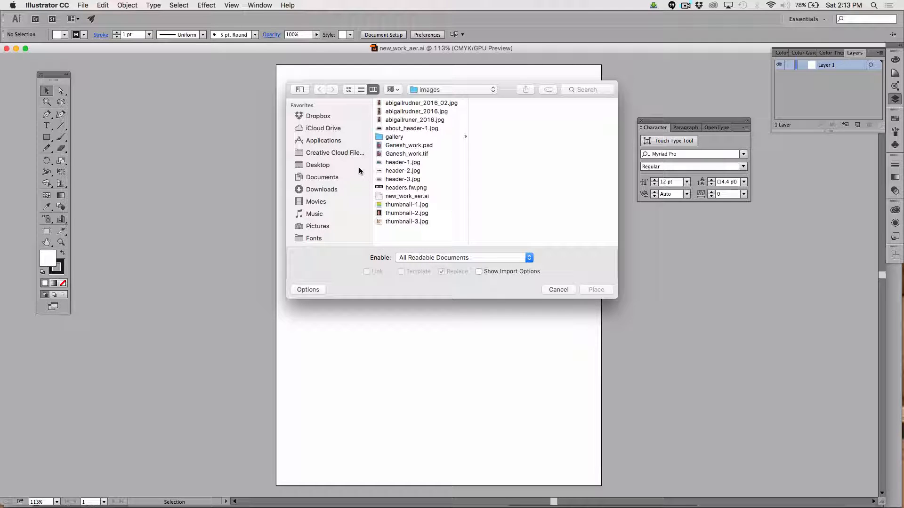
pyautogui.click(416, 157)
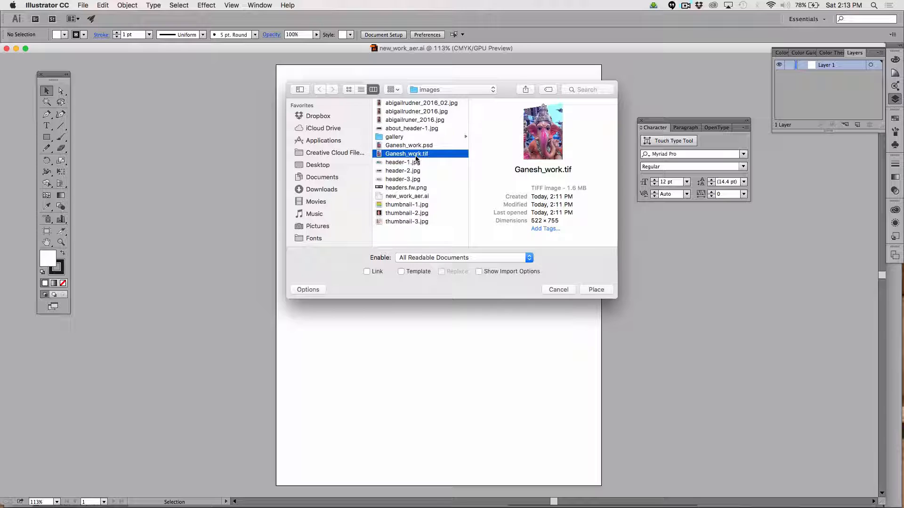
pyautogui.click(591, 291)
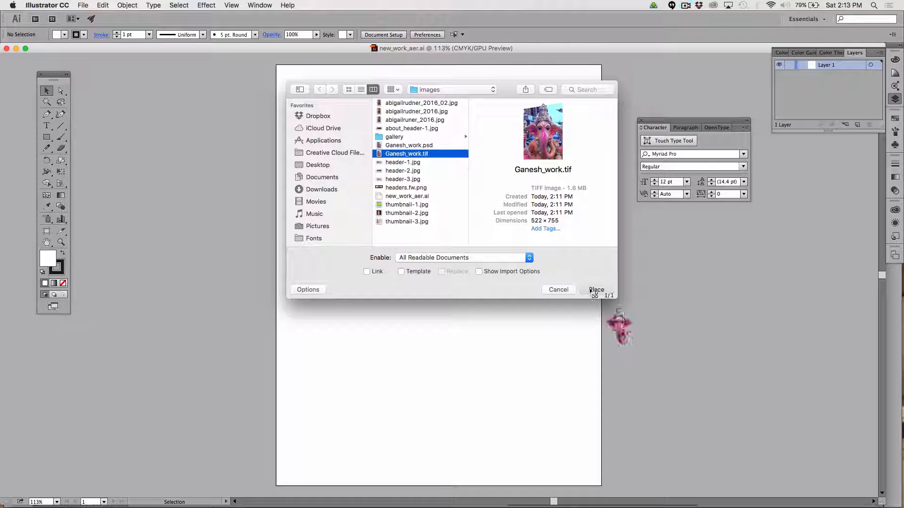
pyautogui.click(340, 149)
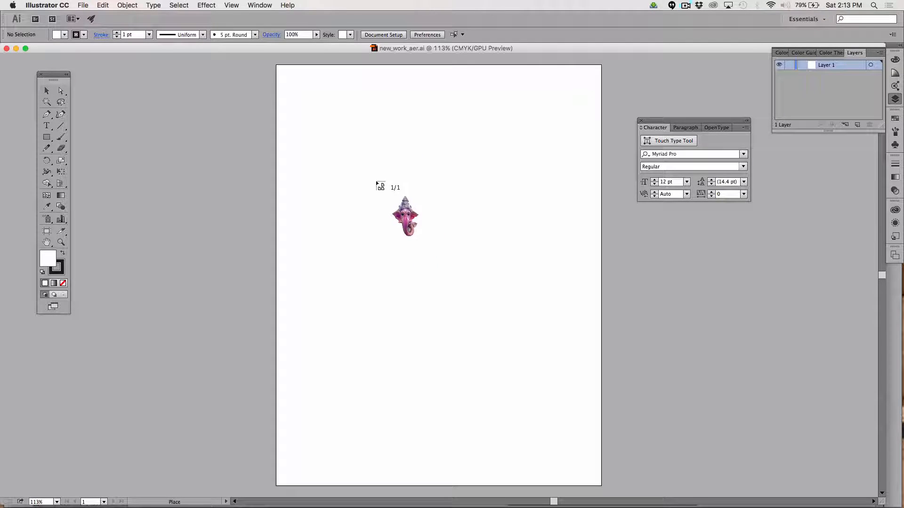
pyautogui.press('Escape')
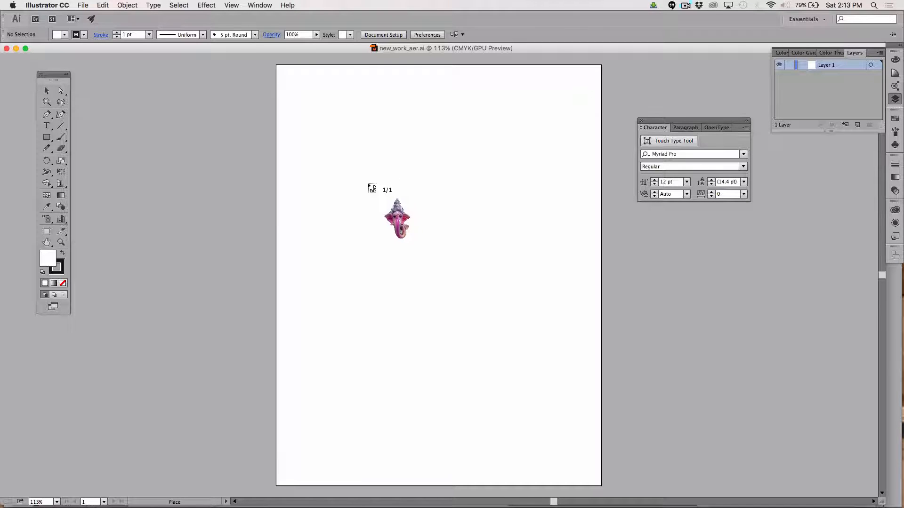
pyautogui.moveTo(363, 178); pyautogui.dragTo(571, 414)
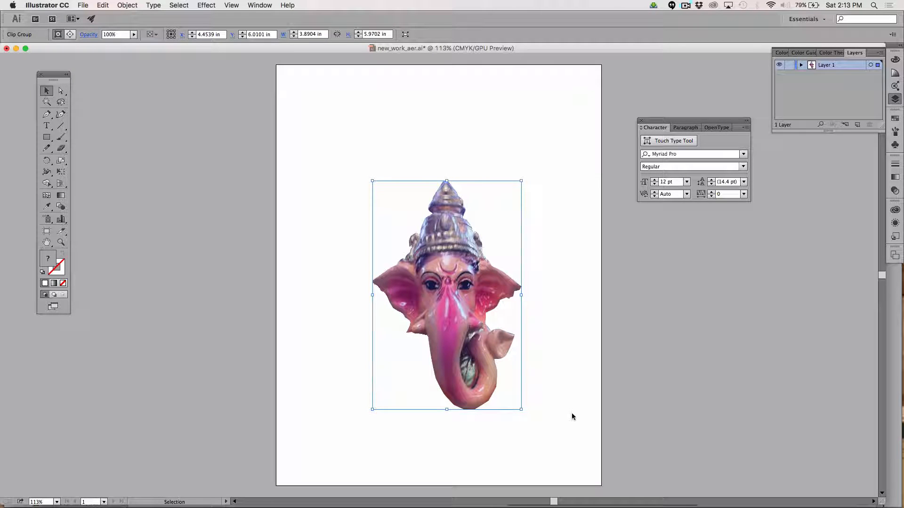
# - Check the cut-out Ganesha head up close at 200% and save the changes to new_work_aer.ai
pyautogui.press('super+equal')
pyautogui.press('super+equal')
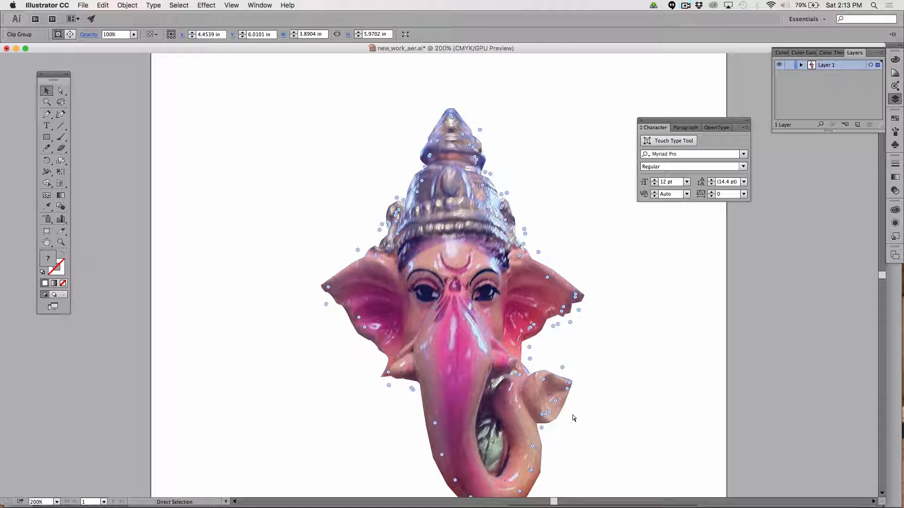
pyautogui.scroll(-5, 592, 386)
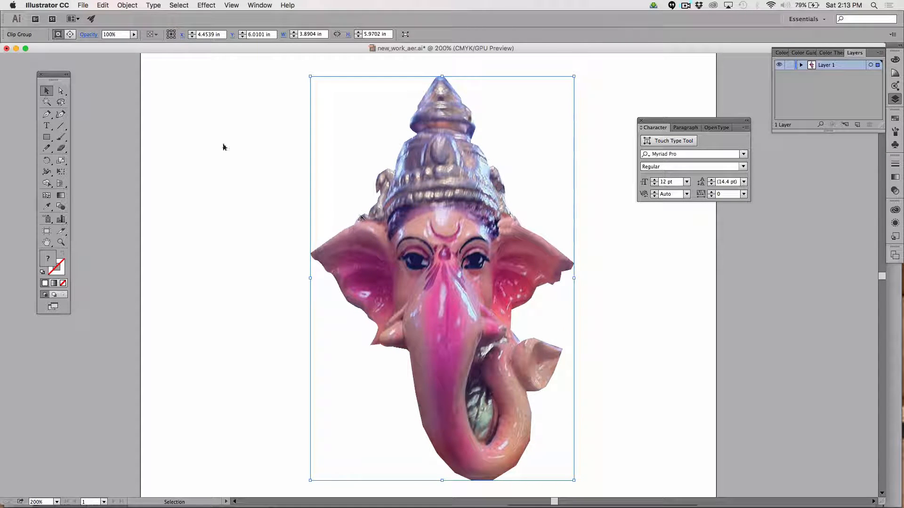
pyautogui.click(86, 5)
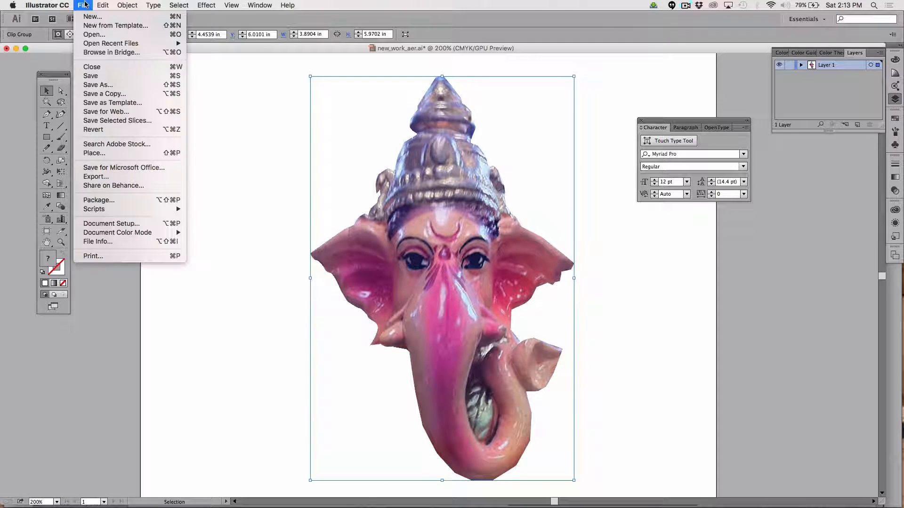
pyautogui.click(102, 76)
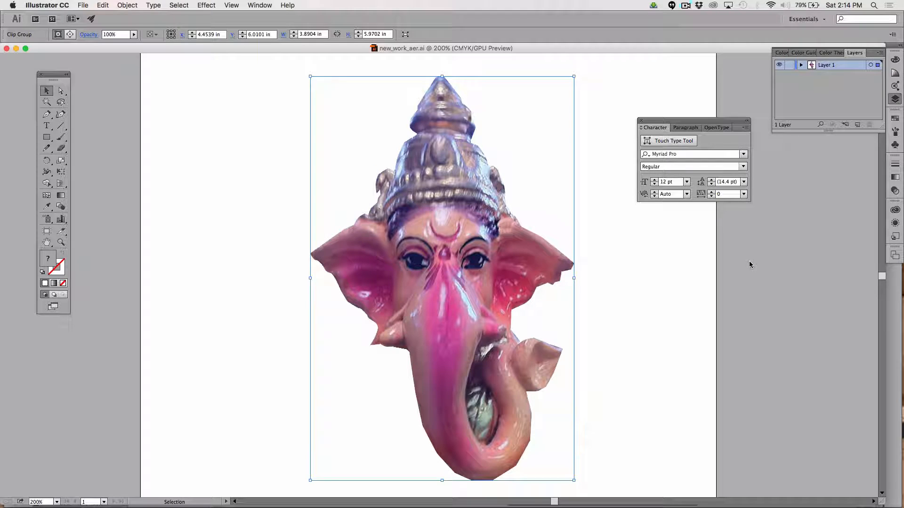
pyautogui.click(685, 6)
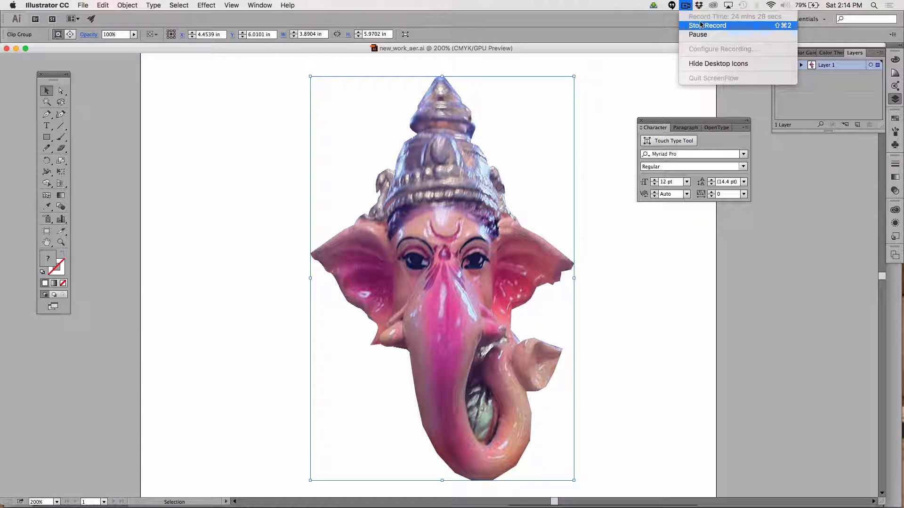